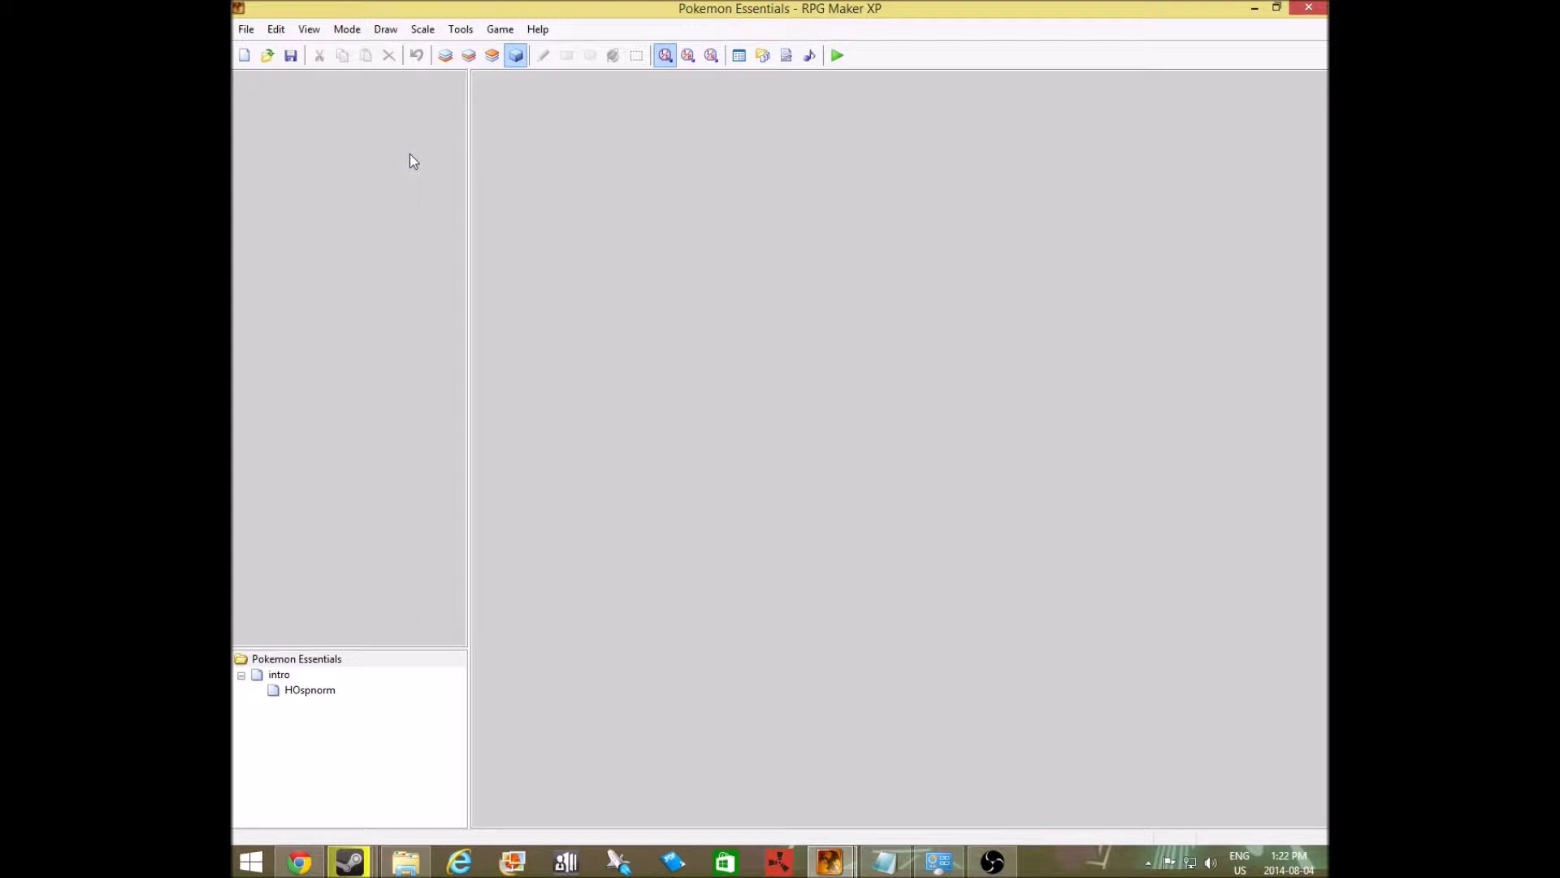
Create the new project Project2 and move the player start to tile 008,006
{"action": "left_click", "coordinate": [244, 29]}
{"action": "left_click", "coordinate": [279, 49]}
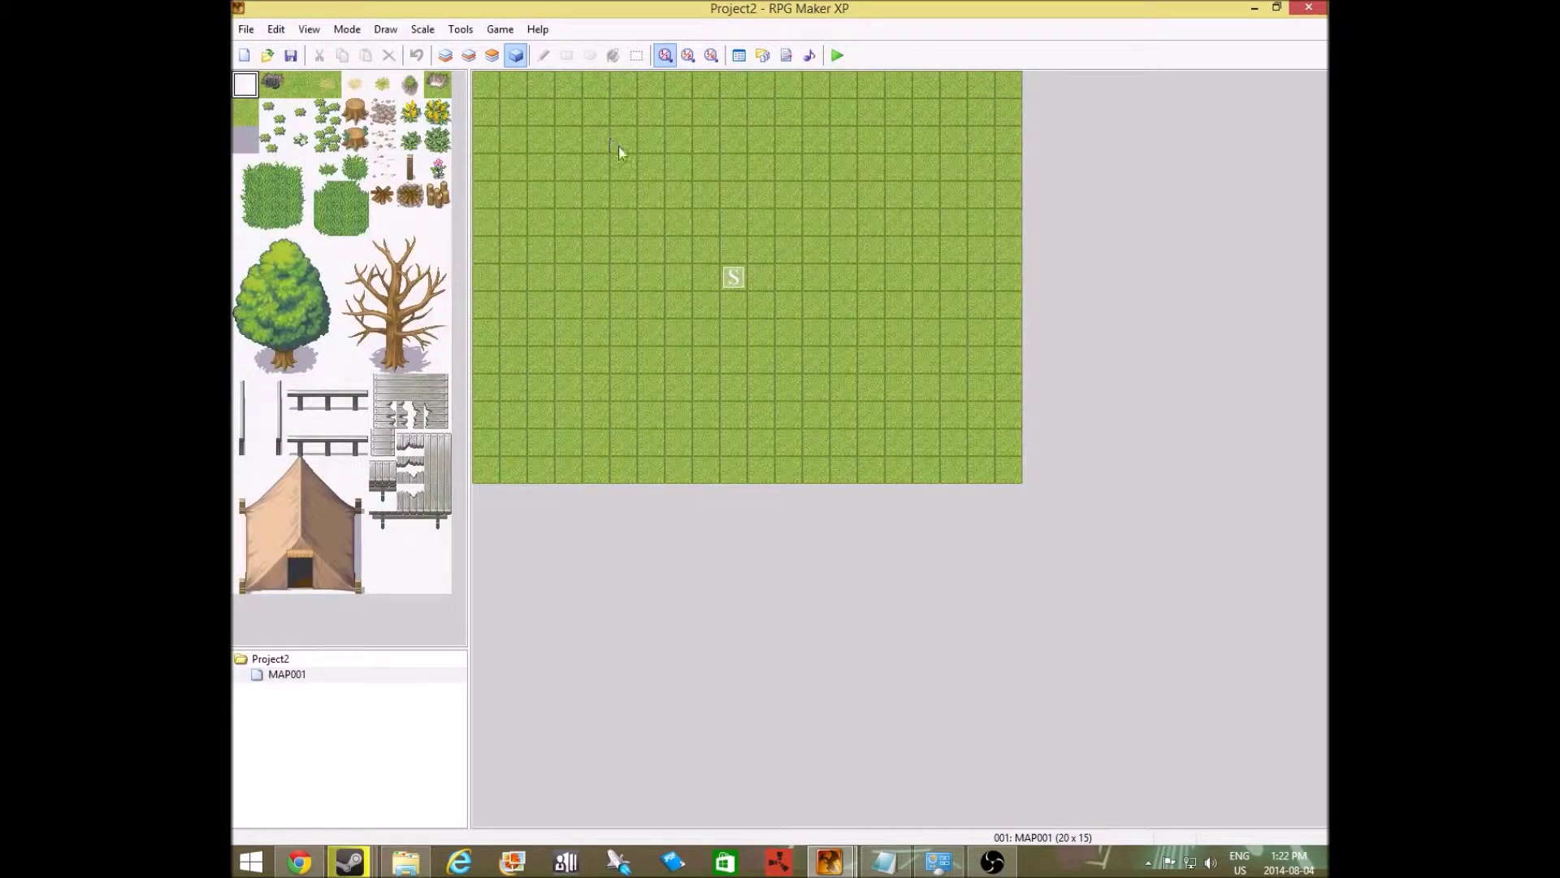
{"action": "left_click_drag", "start_coordinate": [733, 277], "coordinate": [706, 227]}
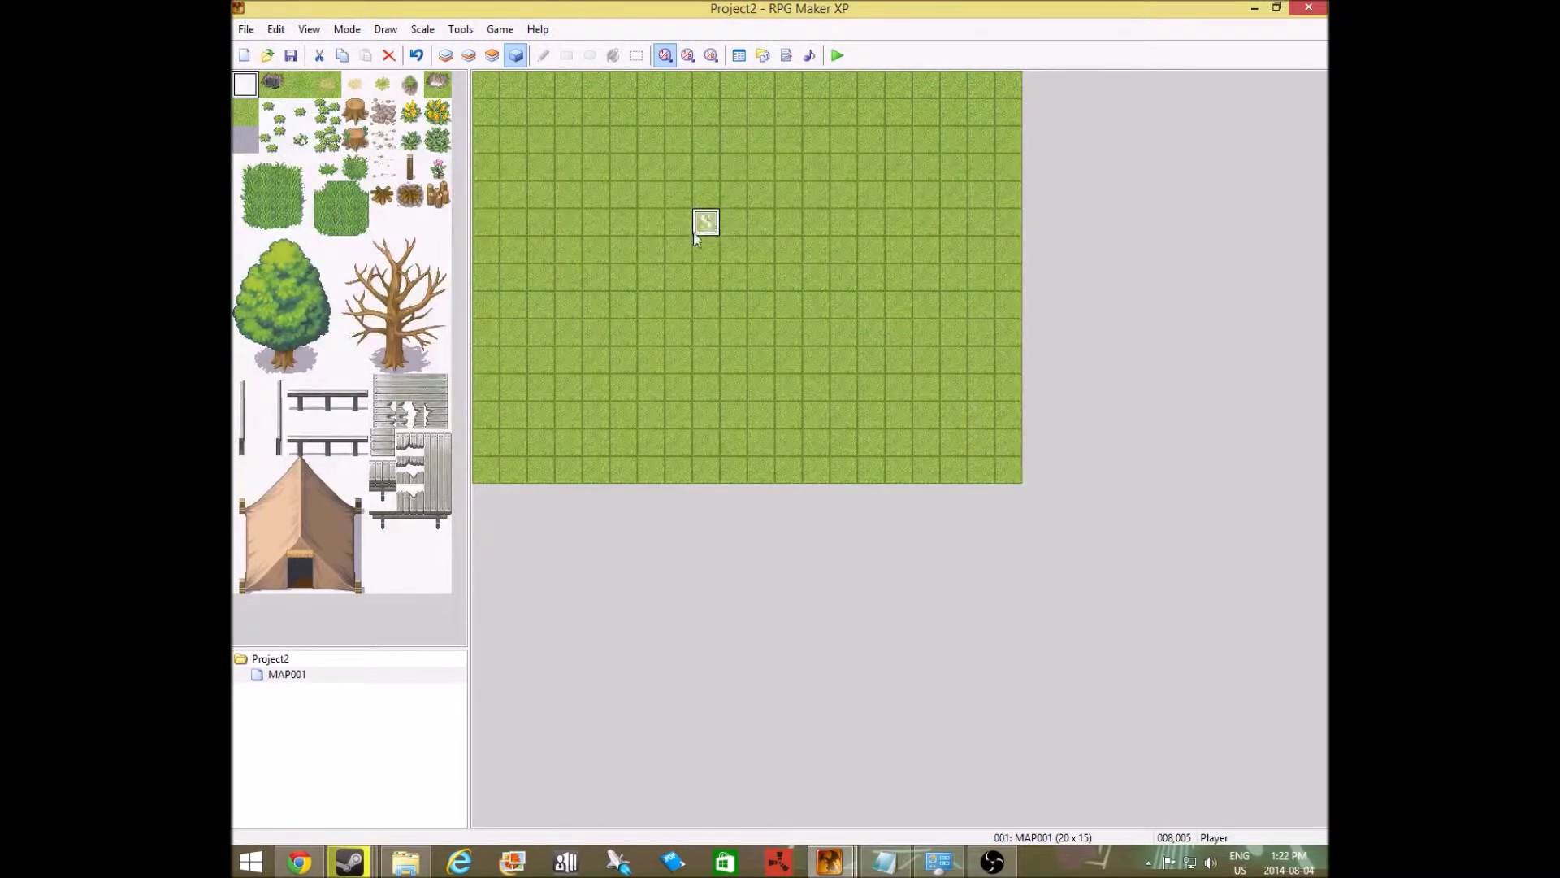
{"action": "left_click_drag", "start_coordinate": [699, 229], "coordinate": [701, 257]}
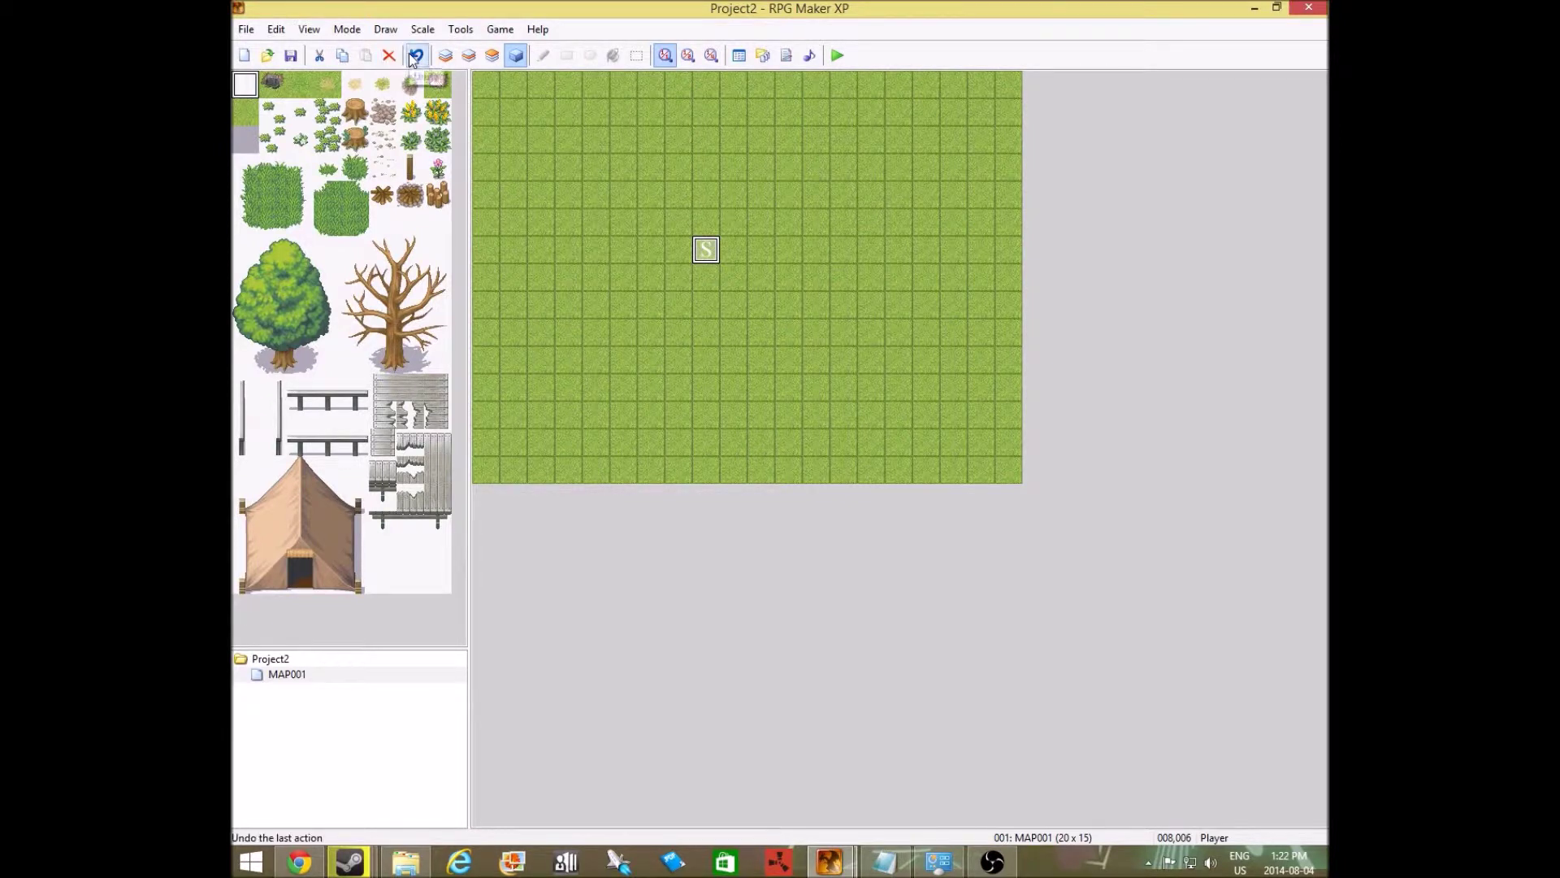
On Layer 1, try placing a log-pile tile near the top-left, then undo it
{"action": "left_click", "coordinate": [410, 195]}
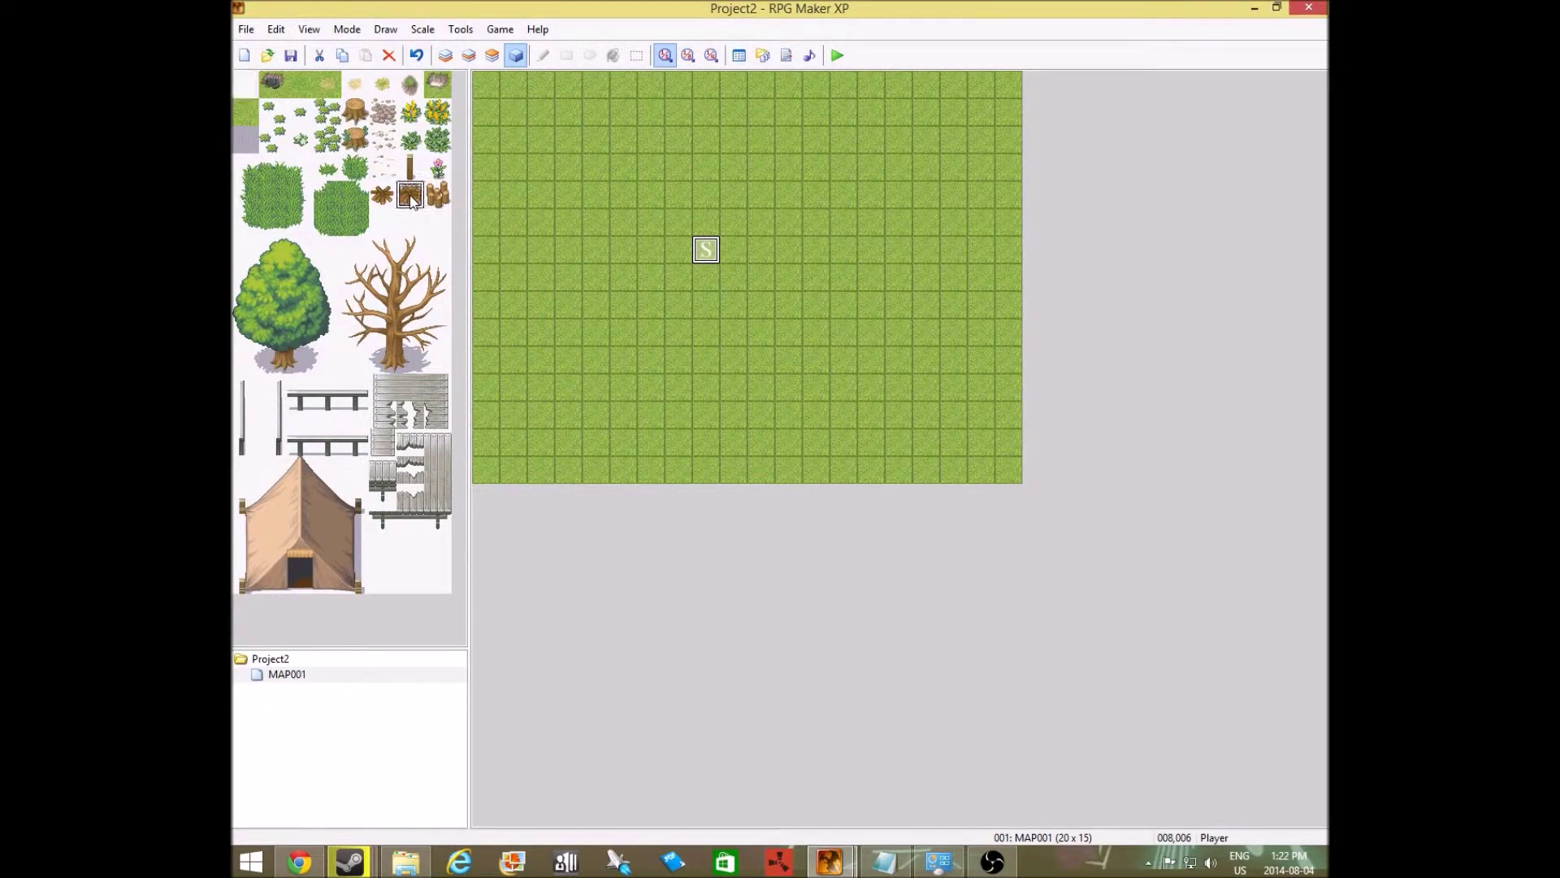
{"action": "left_click", "coordinate": [445, 56]}
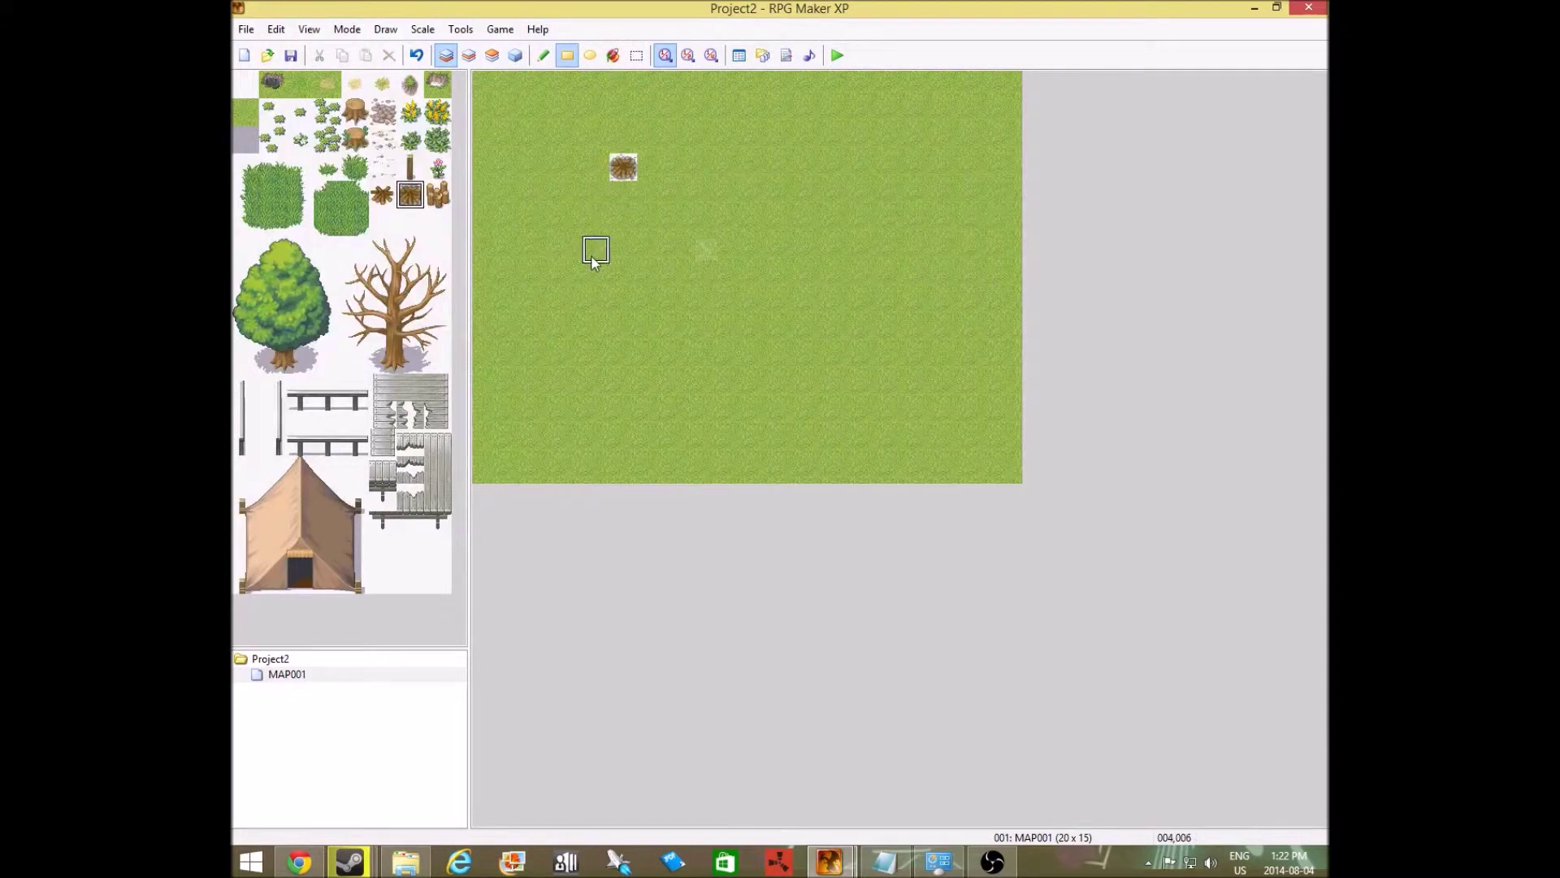
{"action": "key", "text": "ctrl+z"}
{"action": "left_click", "coordinate": [540, 140]}
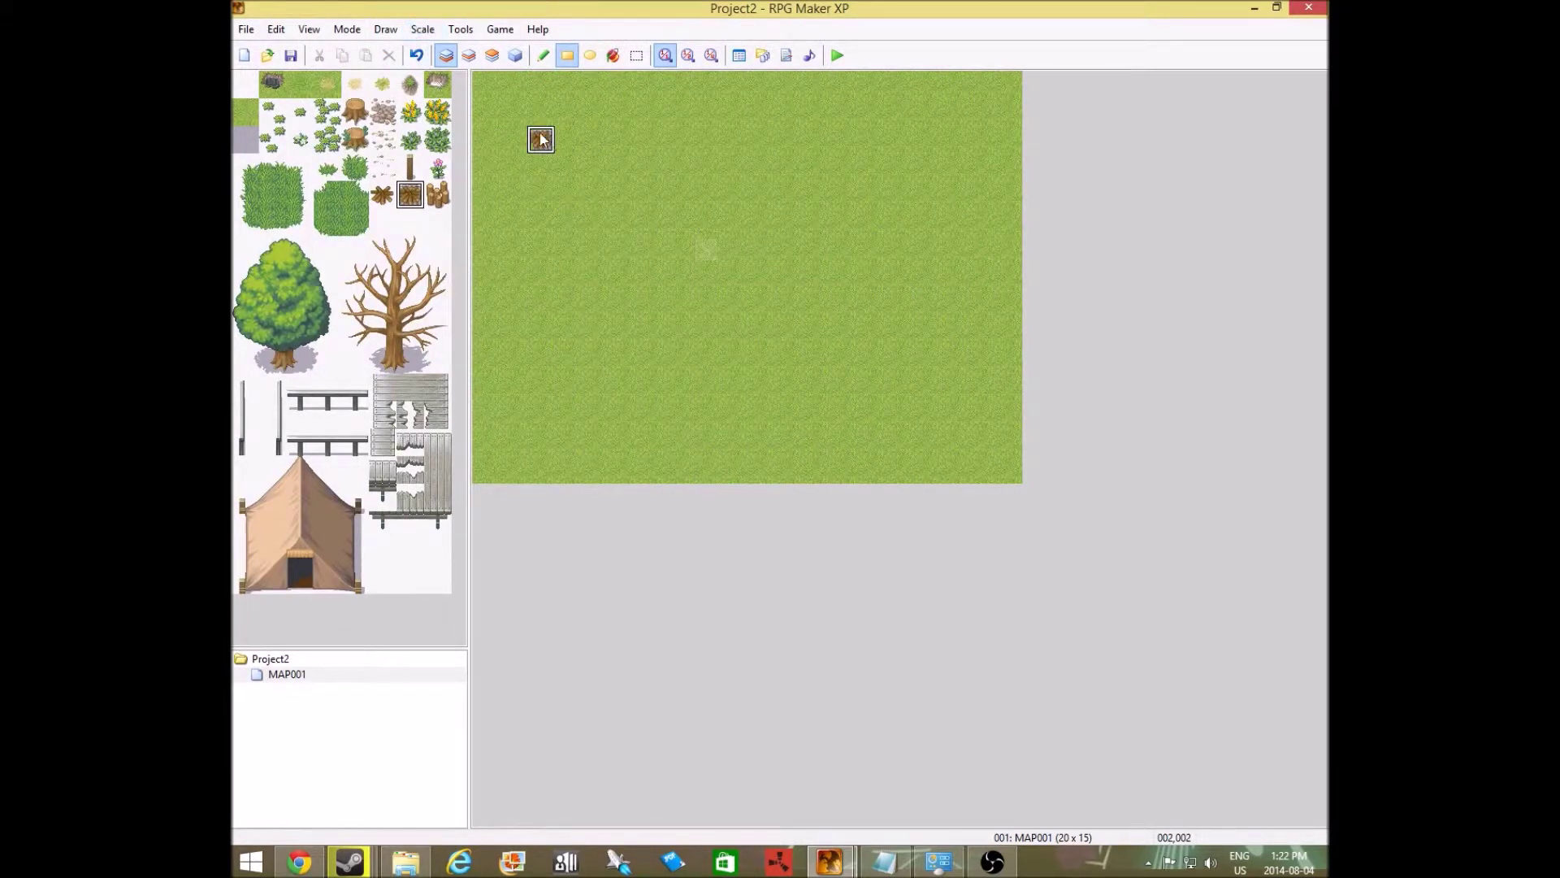
{"action": "left_click", "coordinate": [415, 57]}
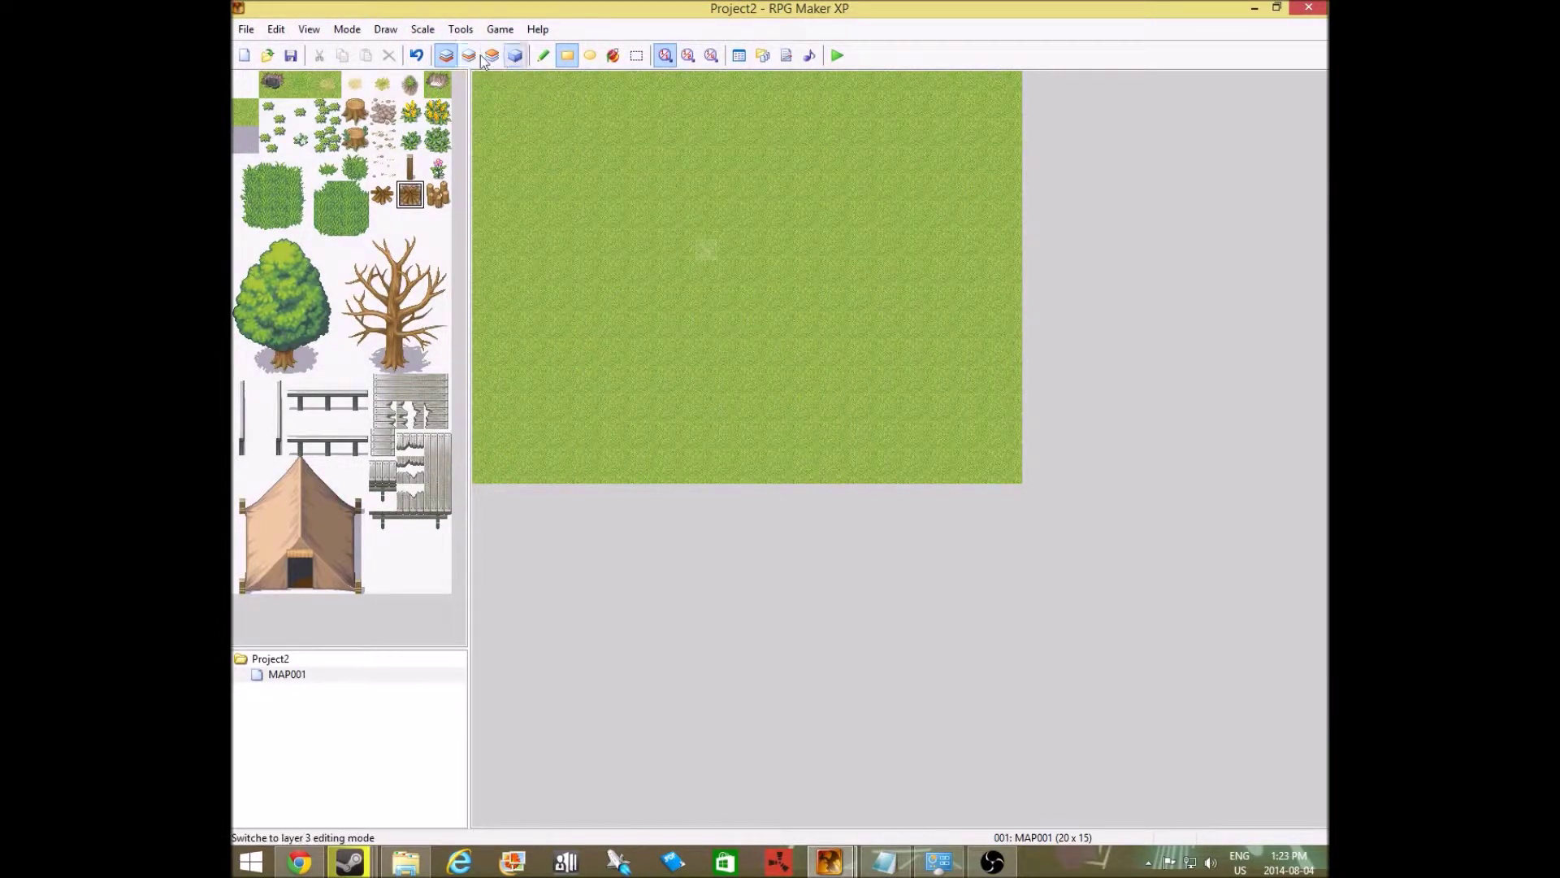
{"action": "left_click", "coordinate": [448, 55]}
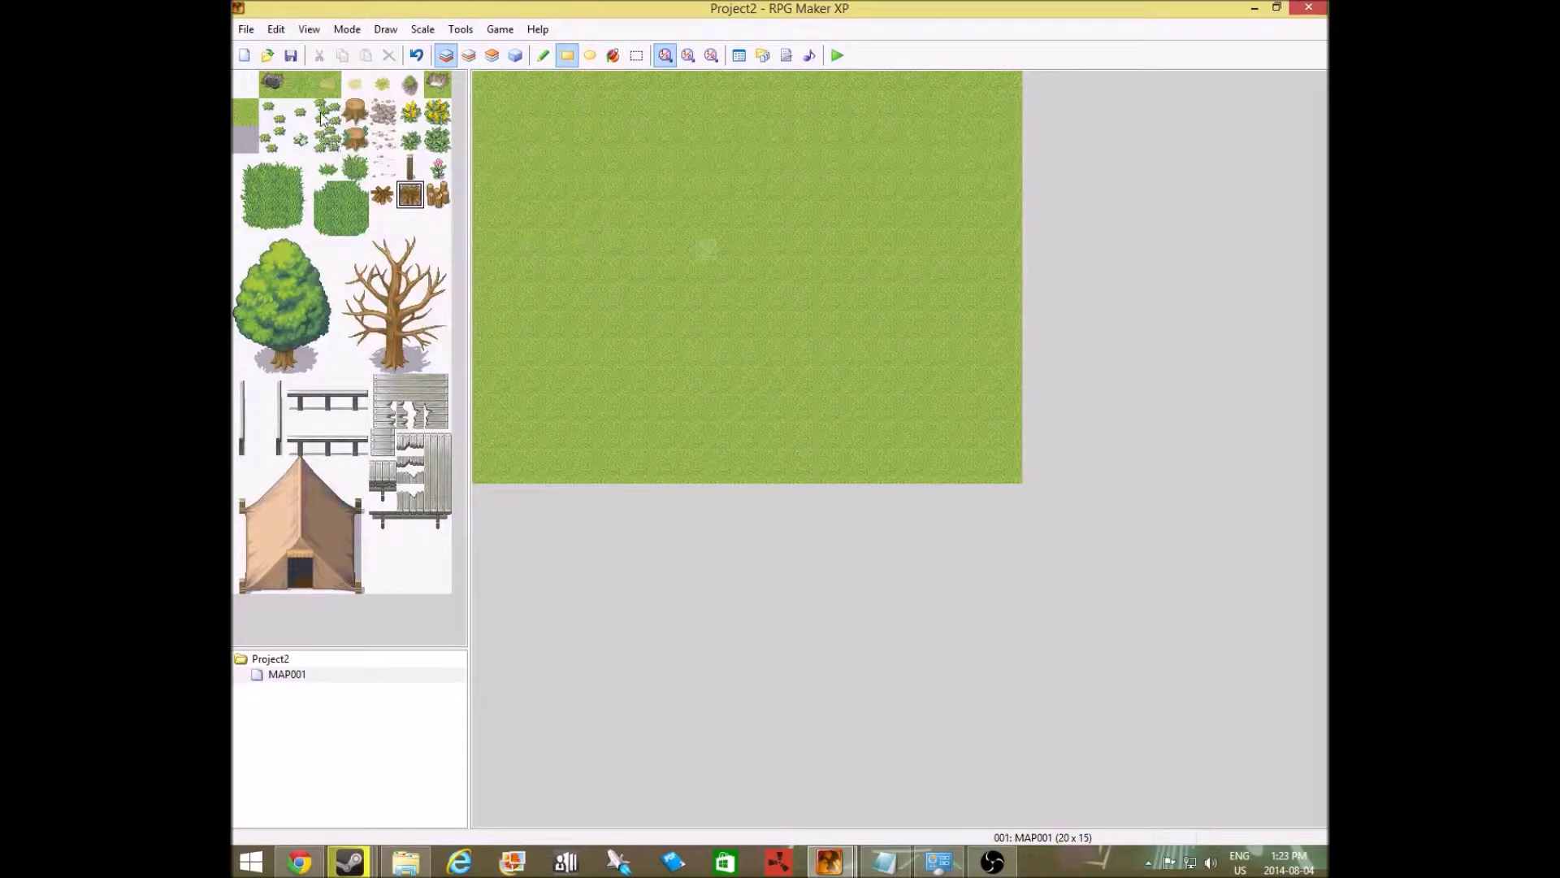
Place three light grass tufts at the top, lower middle and right of the map
{"action": "left_click", "coordinate": [327, 84]}
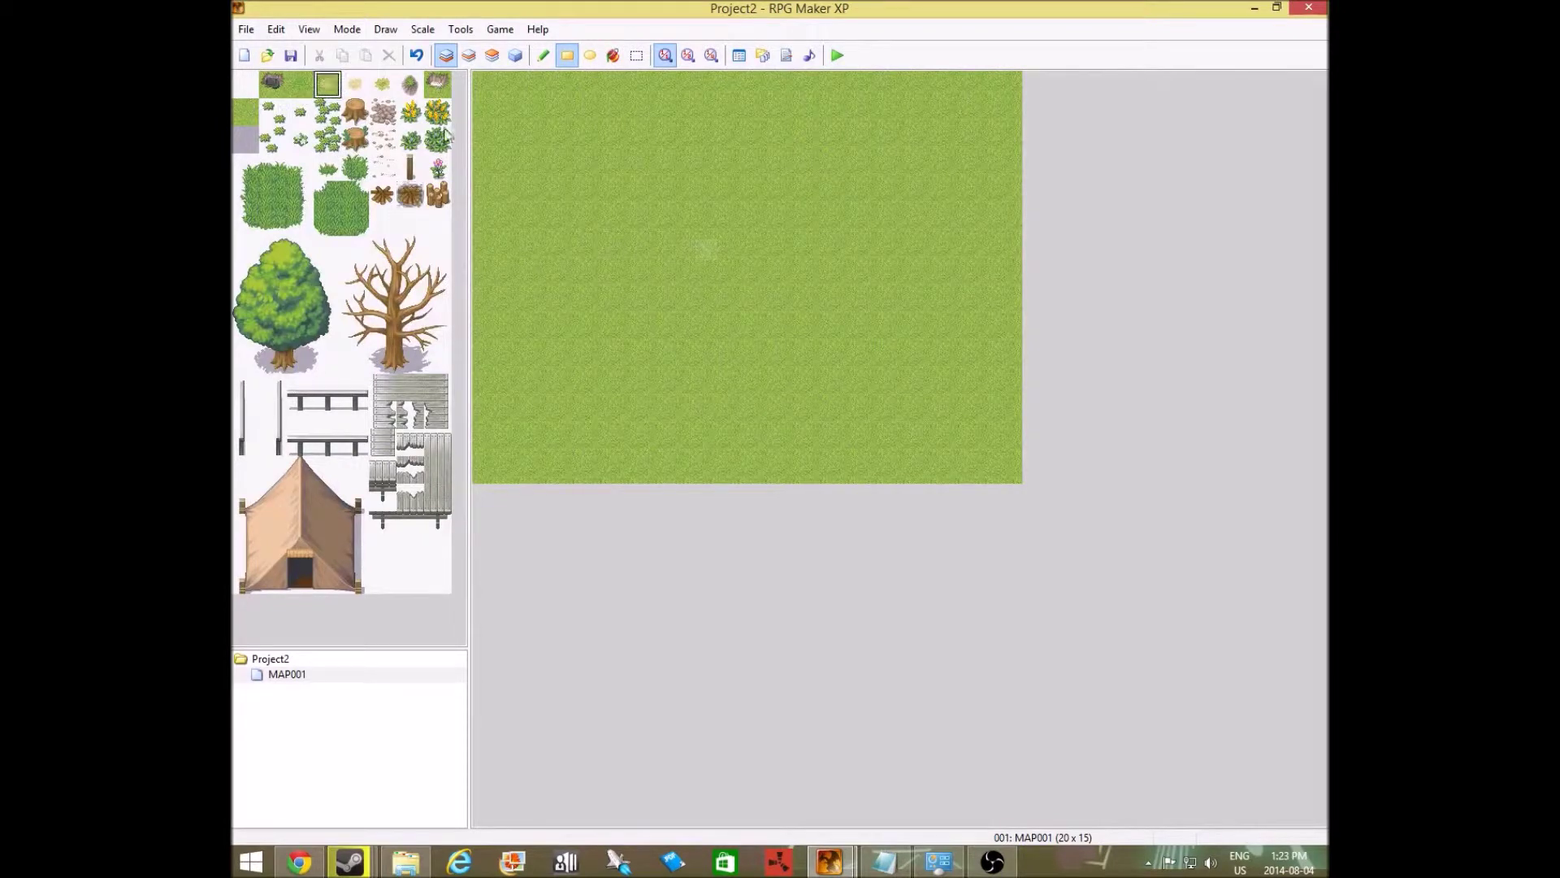
{"action": "left_click", "coordinate": [648, 140]}
{"action": "left_click", "coordinate": [624, 333]}
{"action": "left_click", "coordinate": [925, 388]}
Paint two darker grass patches using the tile beside the rock, then move to Layer 2
{"action": "left_click", "coordinate": [436, 88]}
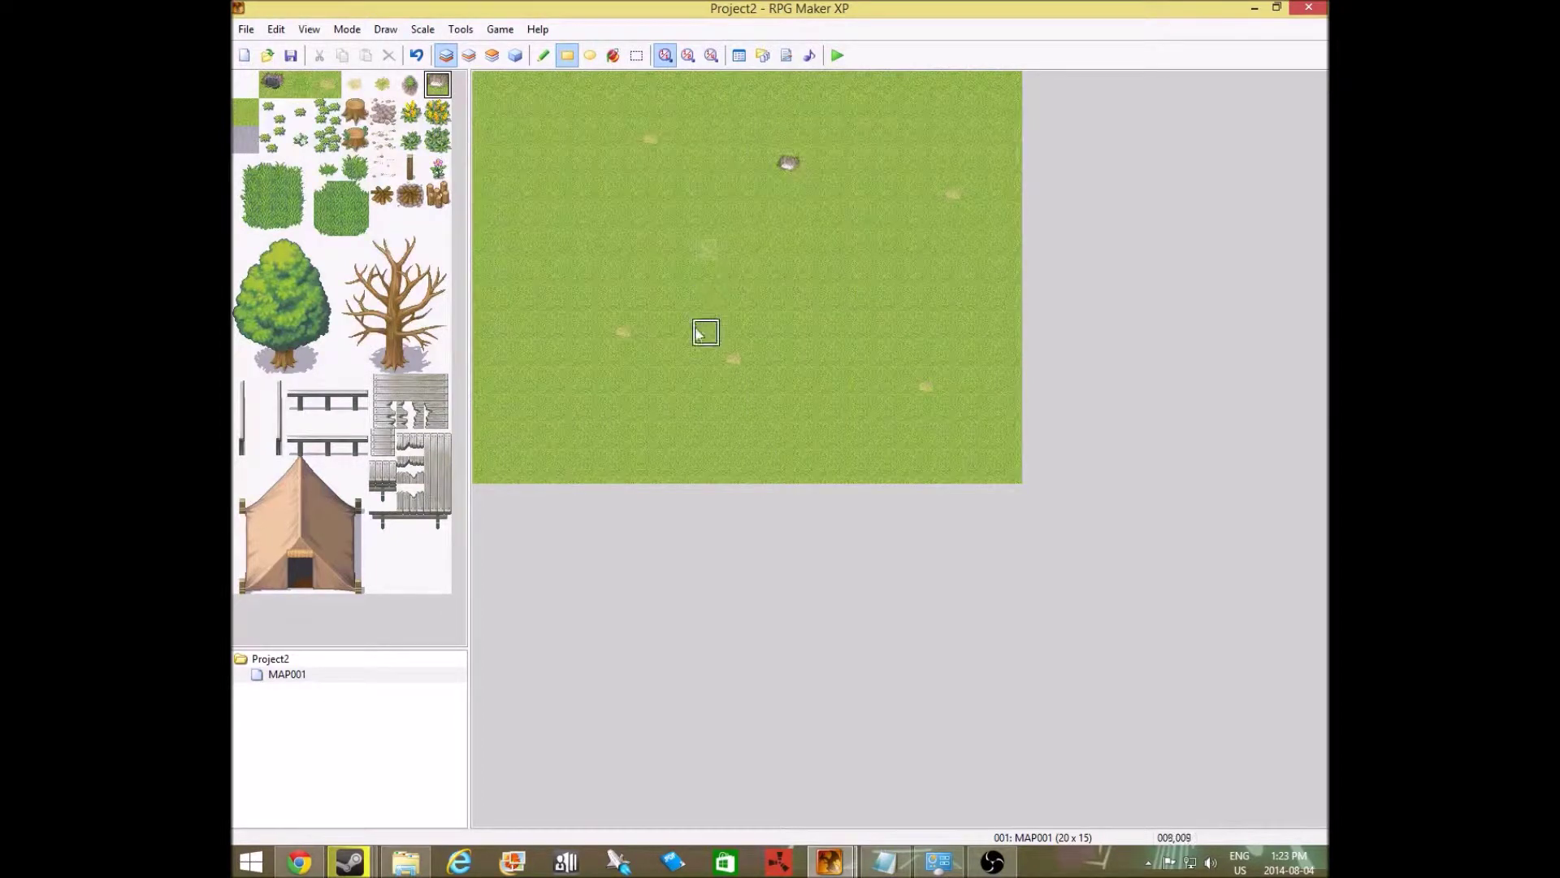
{"action": "left_click", "coordinate": [245, 111]}
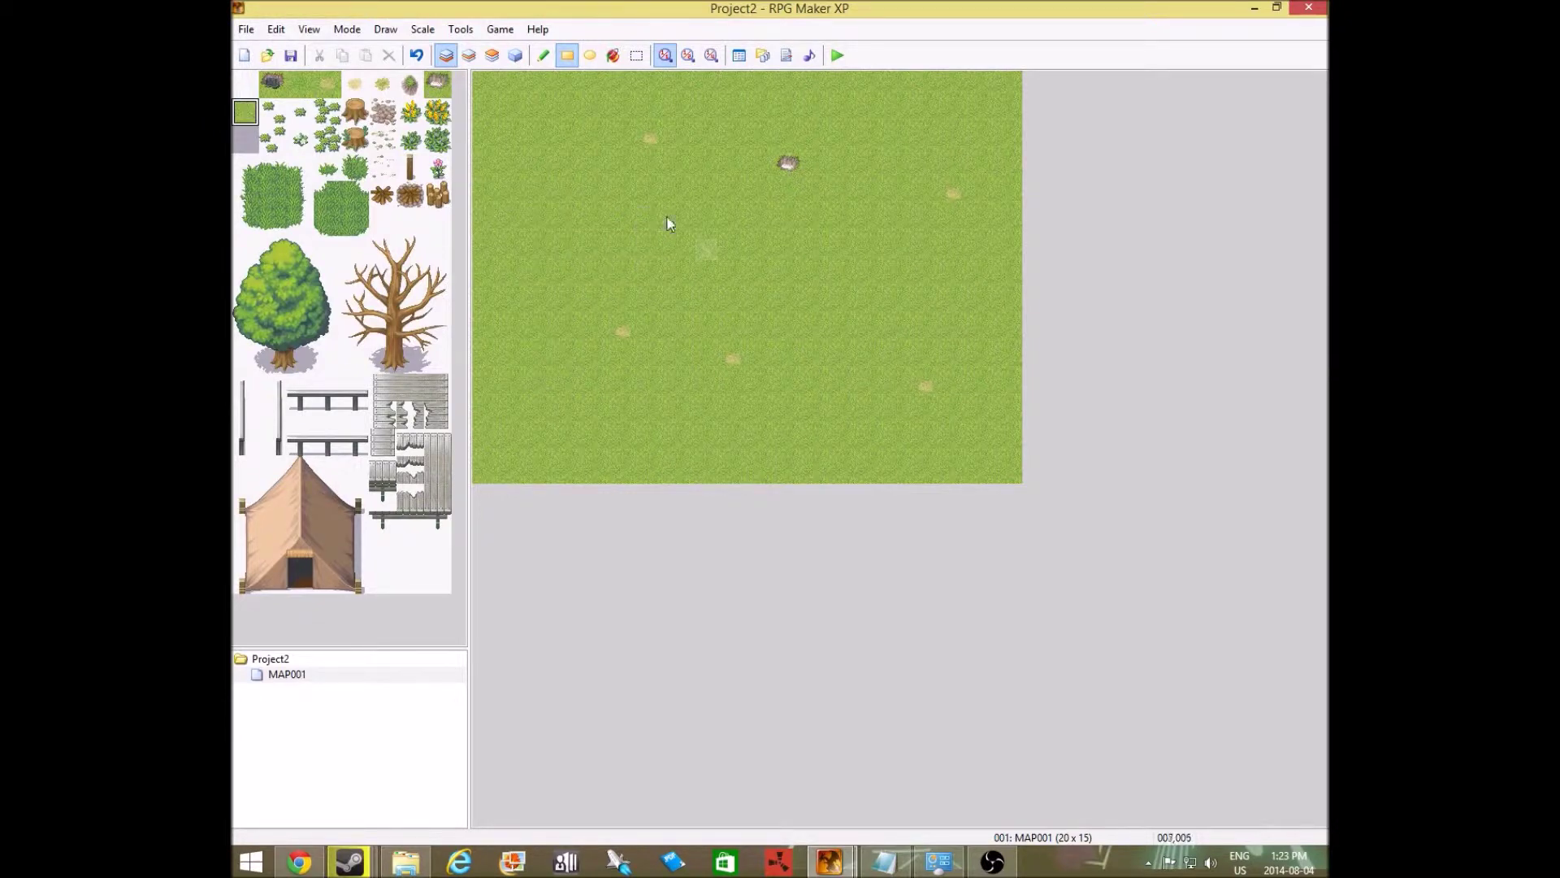
{"action": "left_click", "coordinate": [300, 84]}
{"action": "left_click", "coordinate": [785, 246]}
{"action": "left_click", "coordinate": [572, 222]}
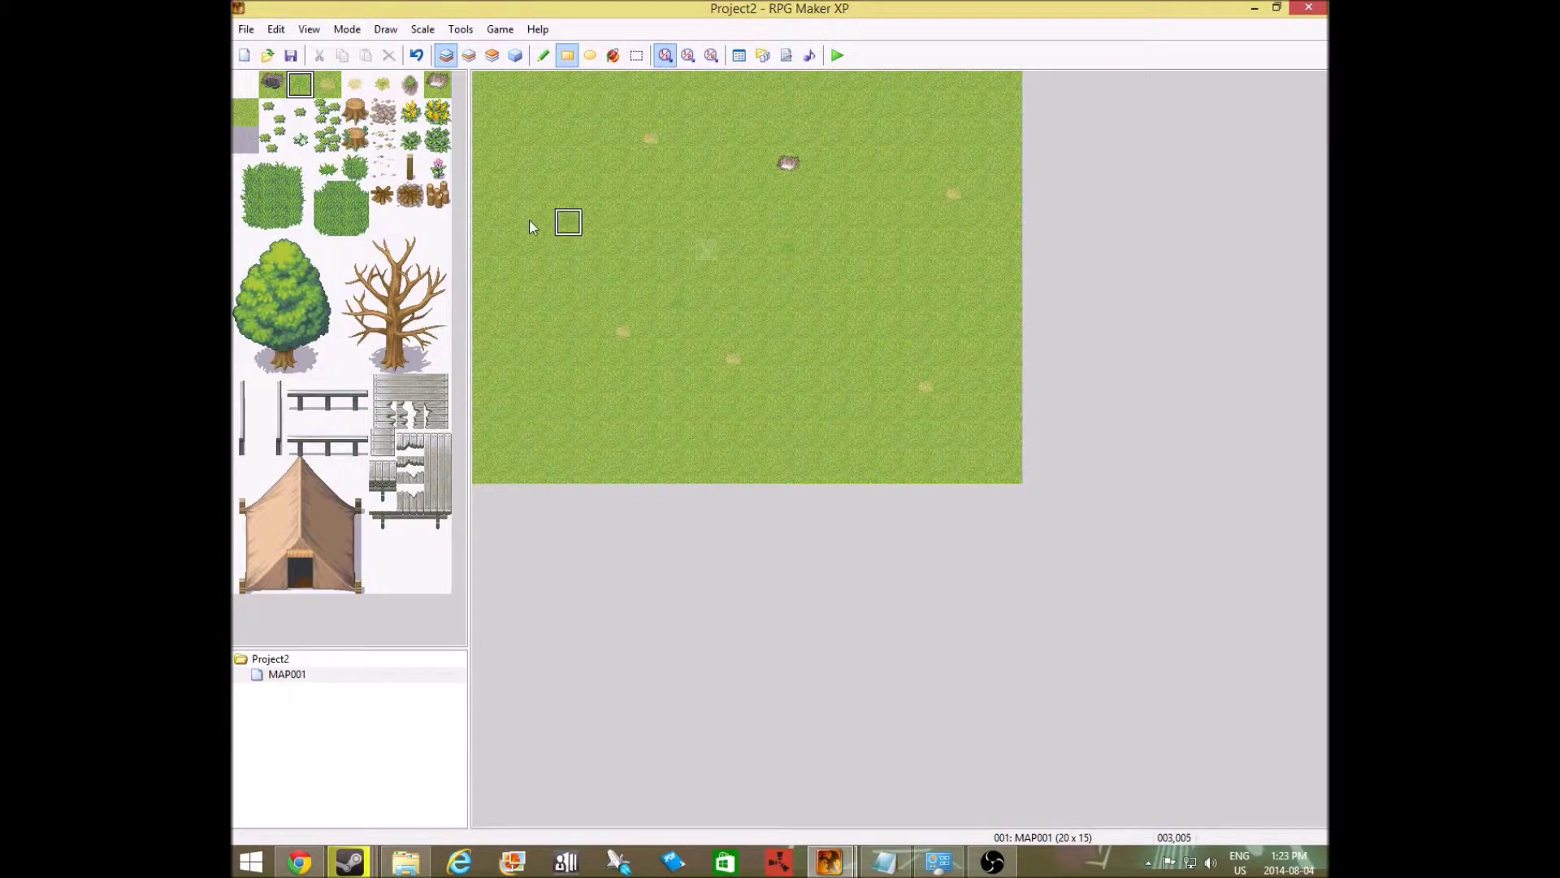
{"action": "left_click", "coordinate": [245, 111]}
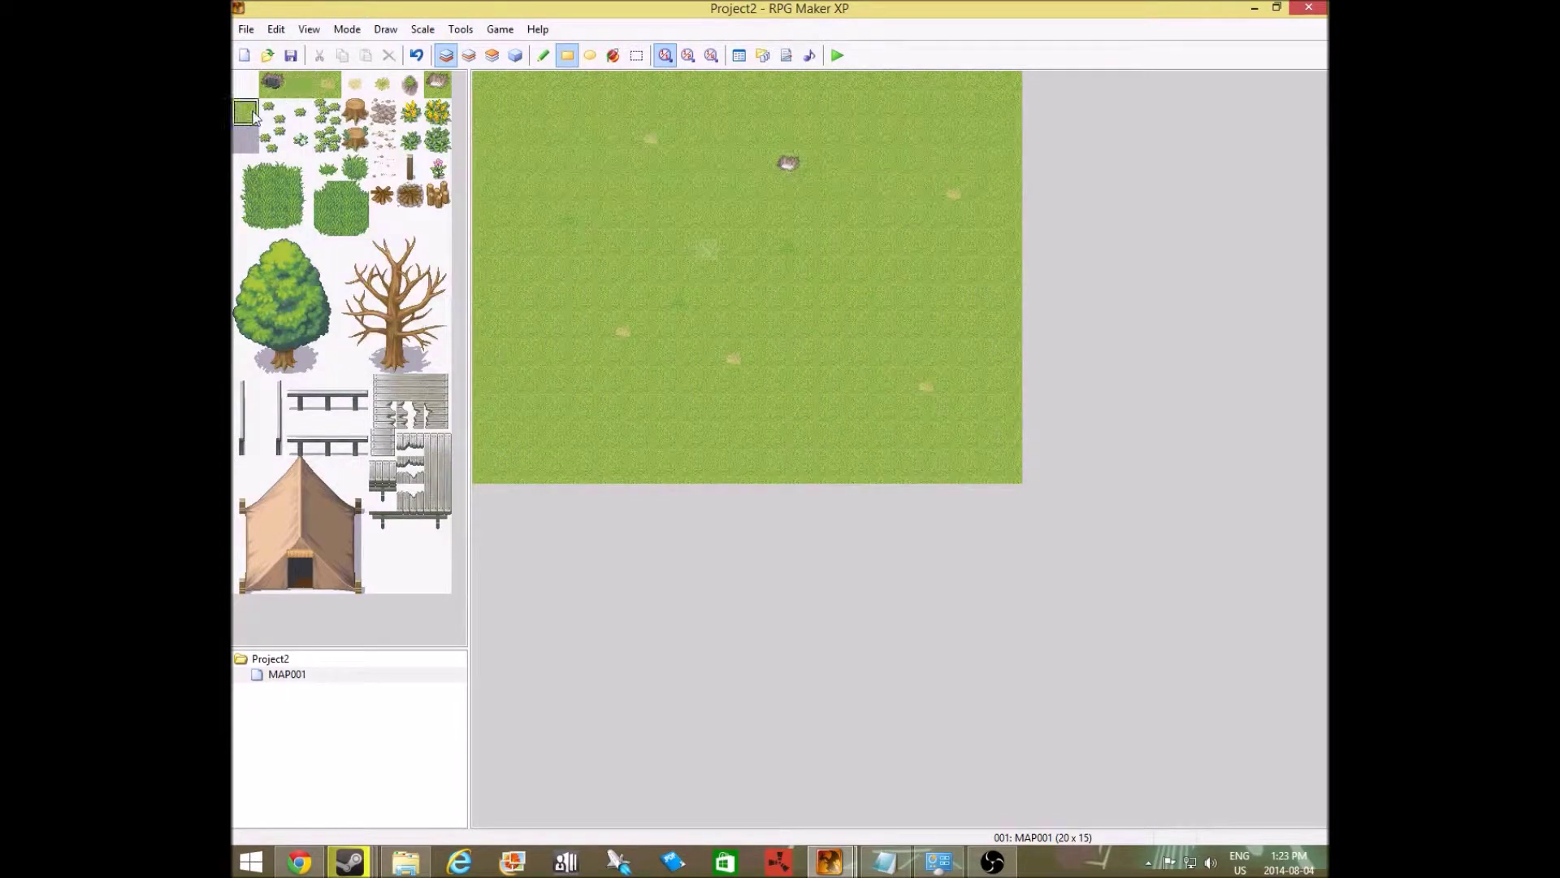
{"action": "left_click", "coordinate": [469, 56]}
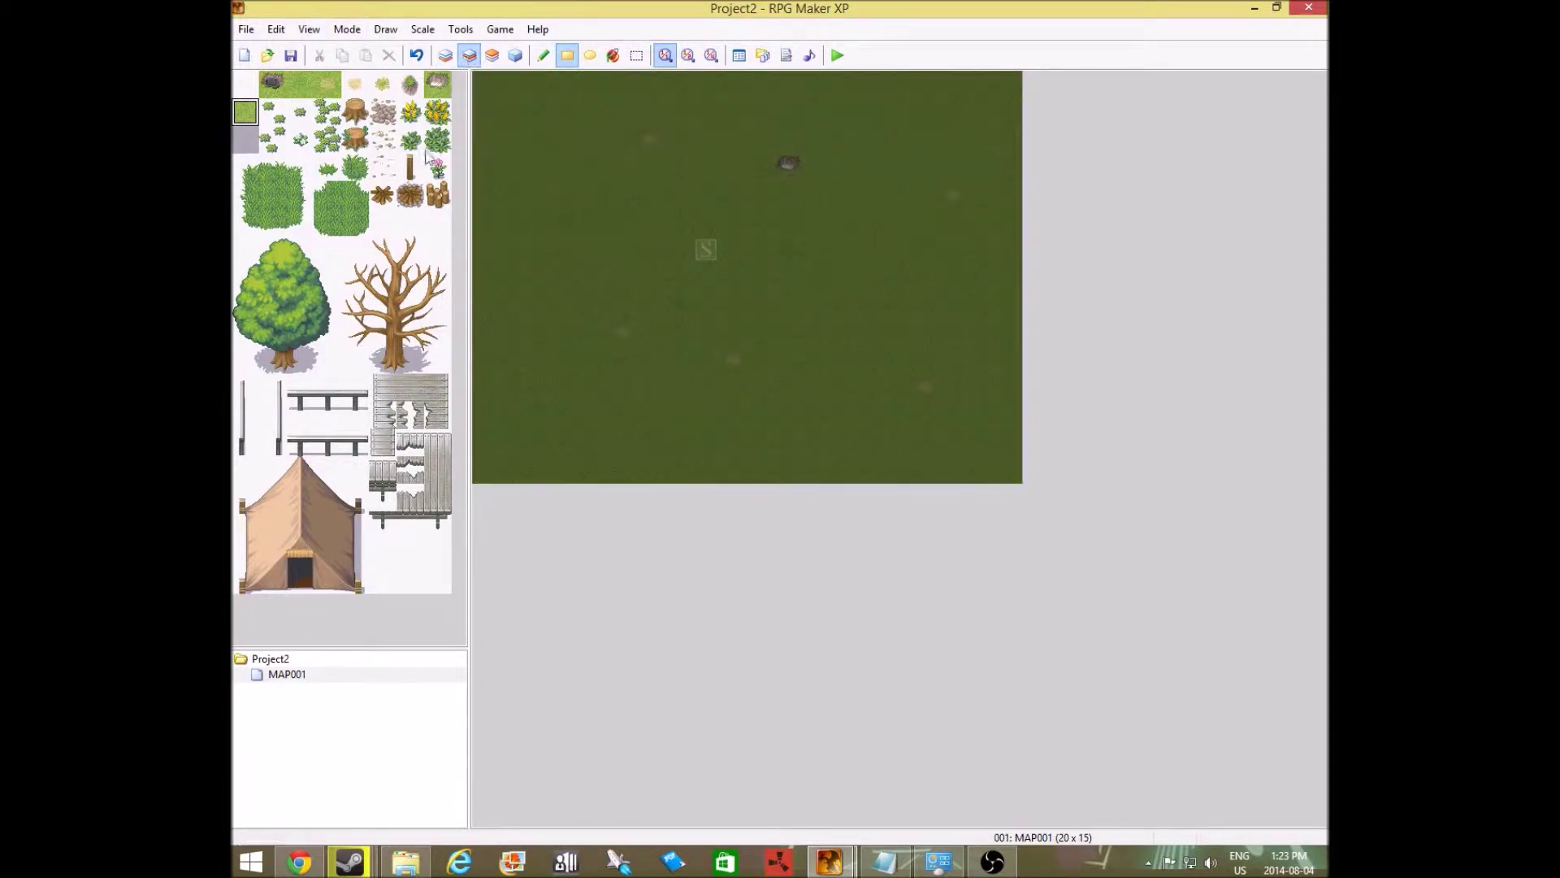
On Layer 2, paint a row of green trees along the map's top edge
{"action": "left_click", "coordinate": [412, 197]}
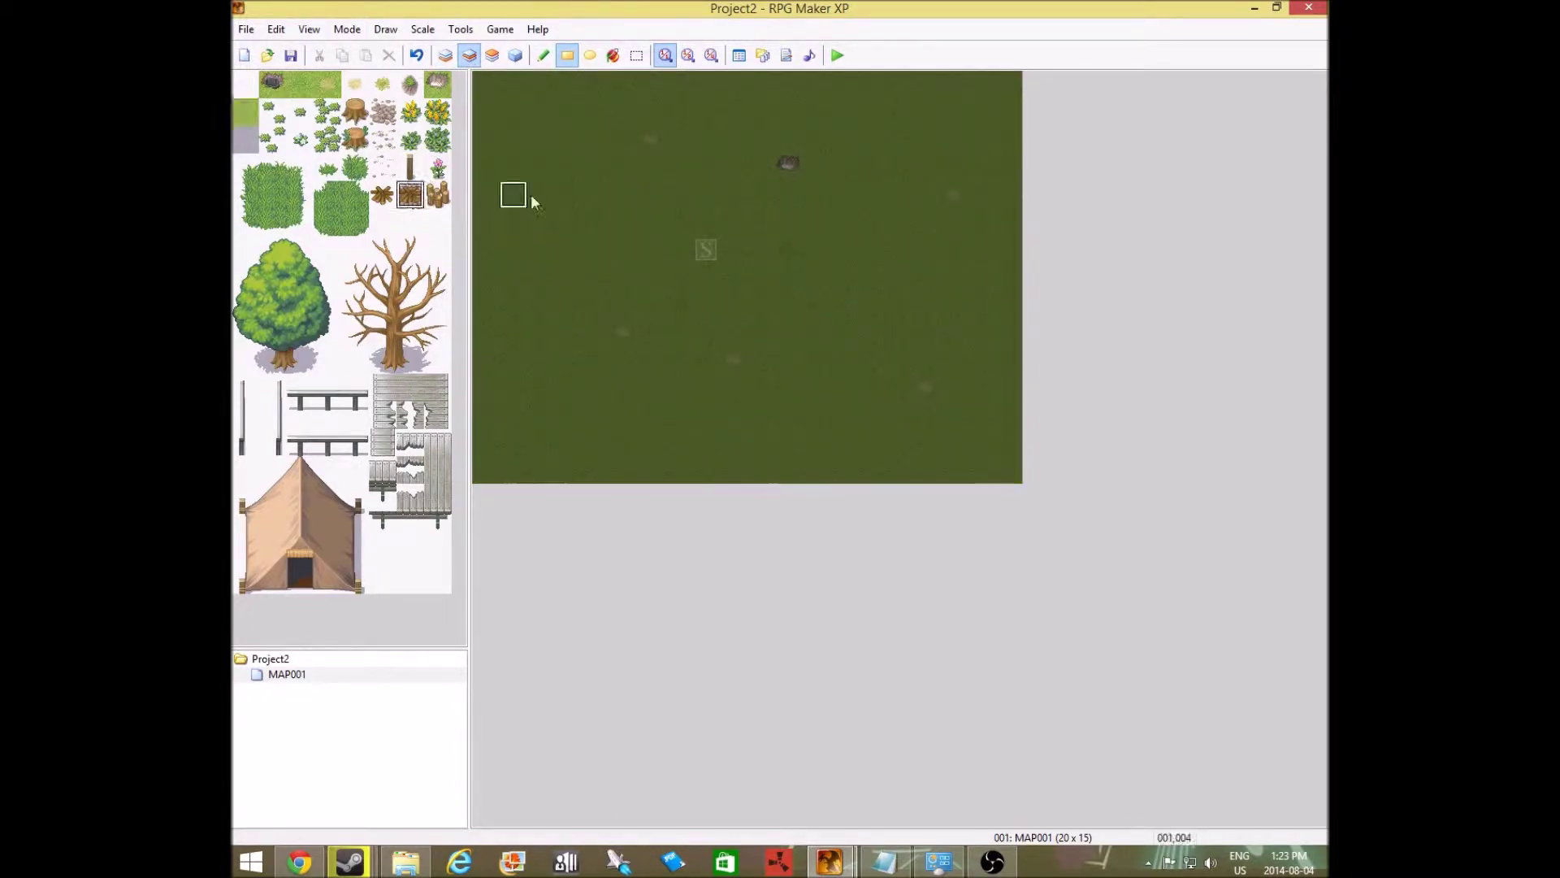
{"action": "left_click", "coordinate": [569, 195]}
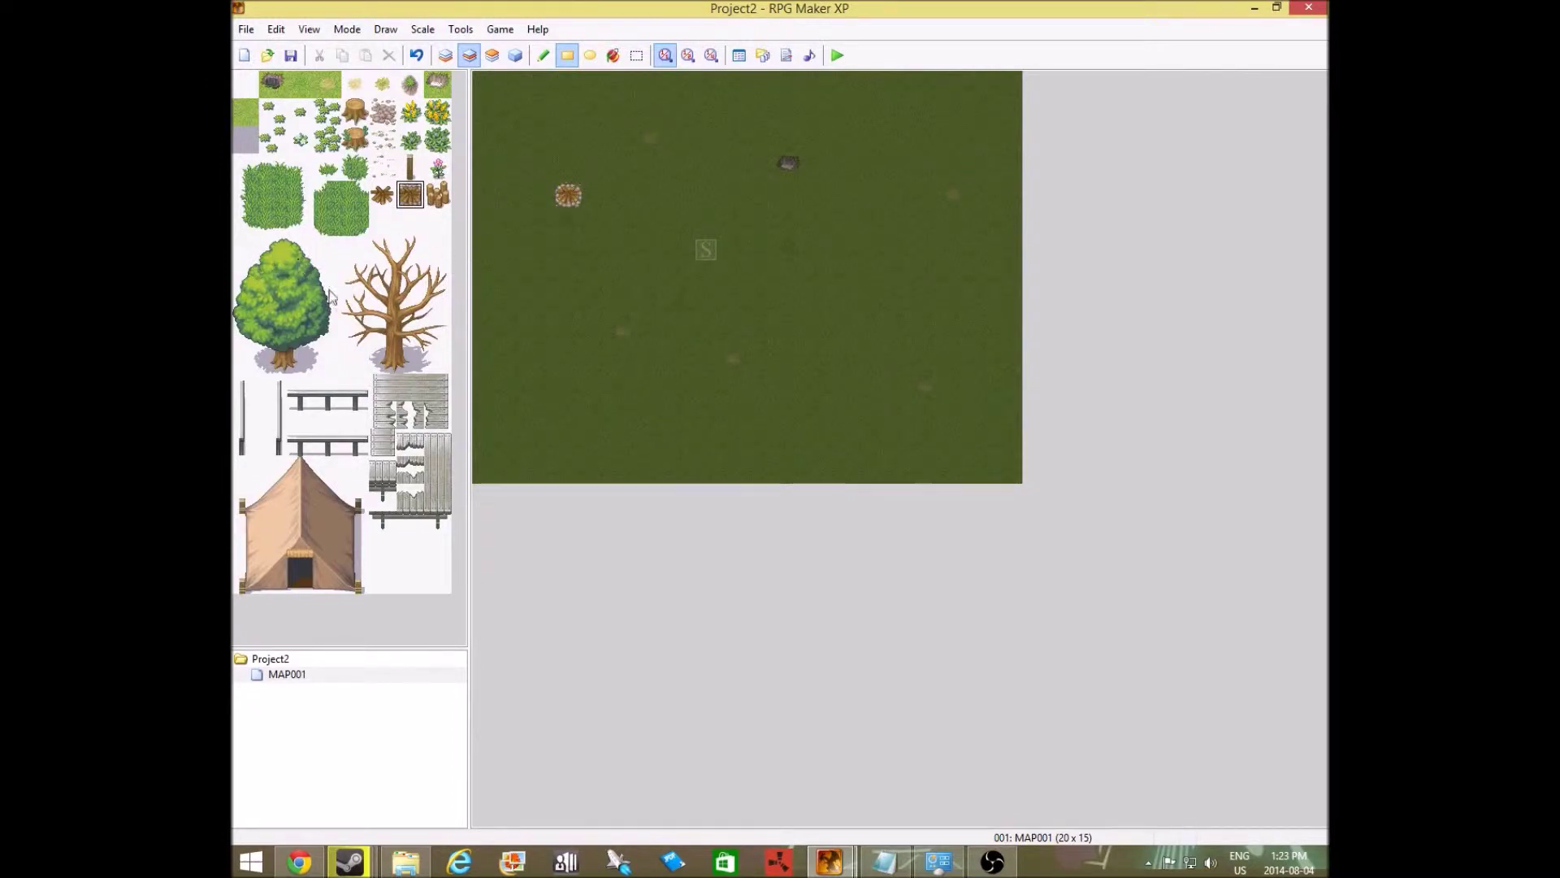
{"action": "key", "text": "ctrl+z"}
{"action": "left_click_drag", "start_coordinate": [256, 252], "coordinate": [331, 367]}
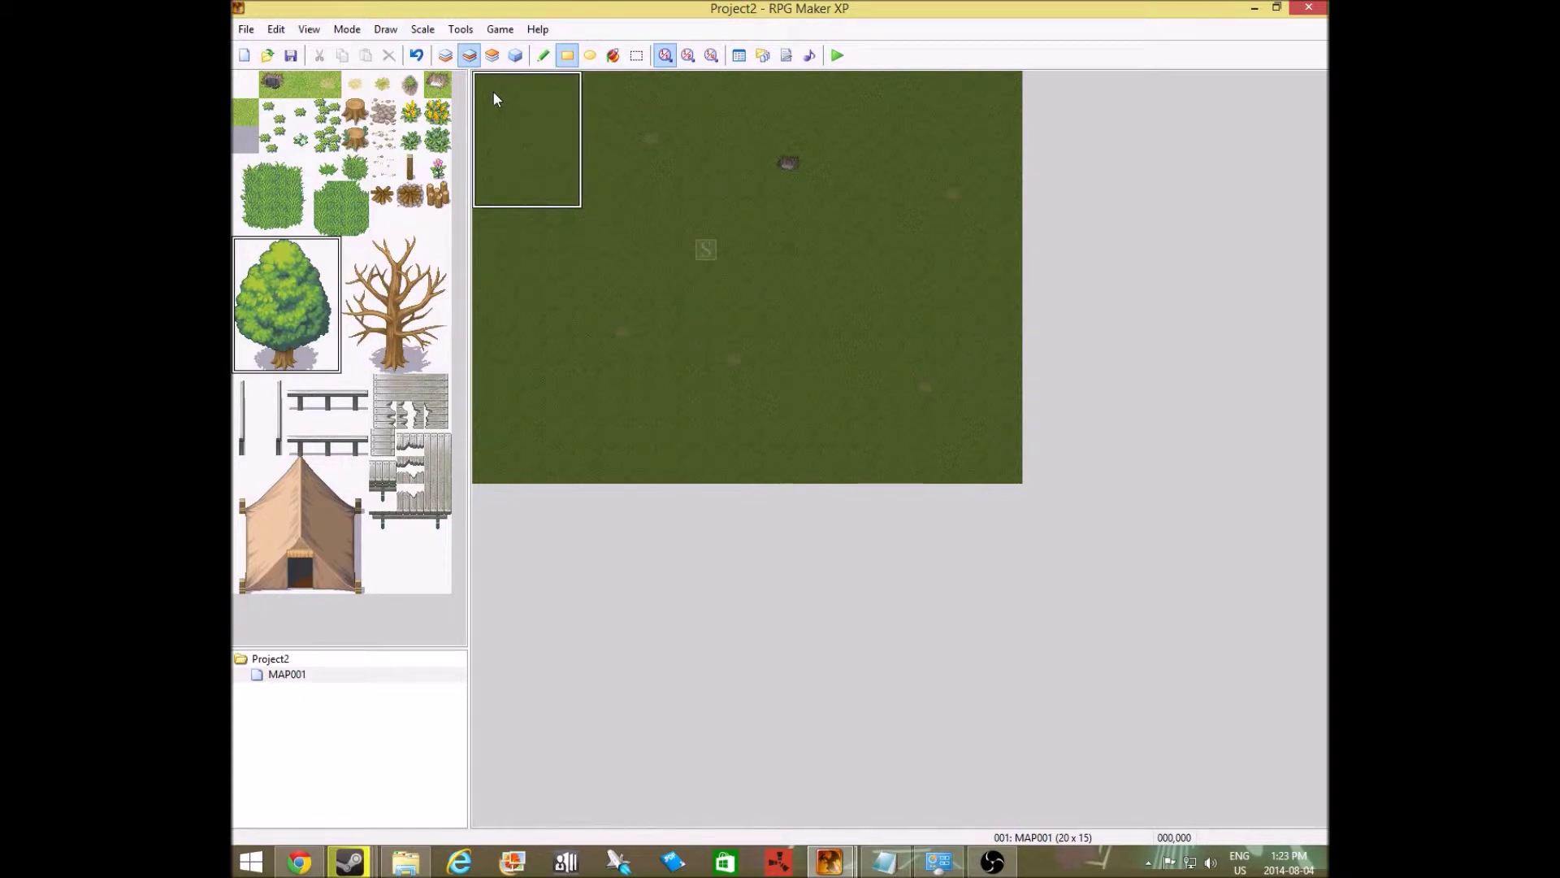
{"action": "mouse_move", "coordinate": [495, 96]}
{"action": "left_mouse_down"}
{"action": "mouse_move", "coordinate": [675, 197]}
{"action": "mouse_move", "coordinate": [1010, 209]}
{"action": "left_mouse_up"}
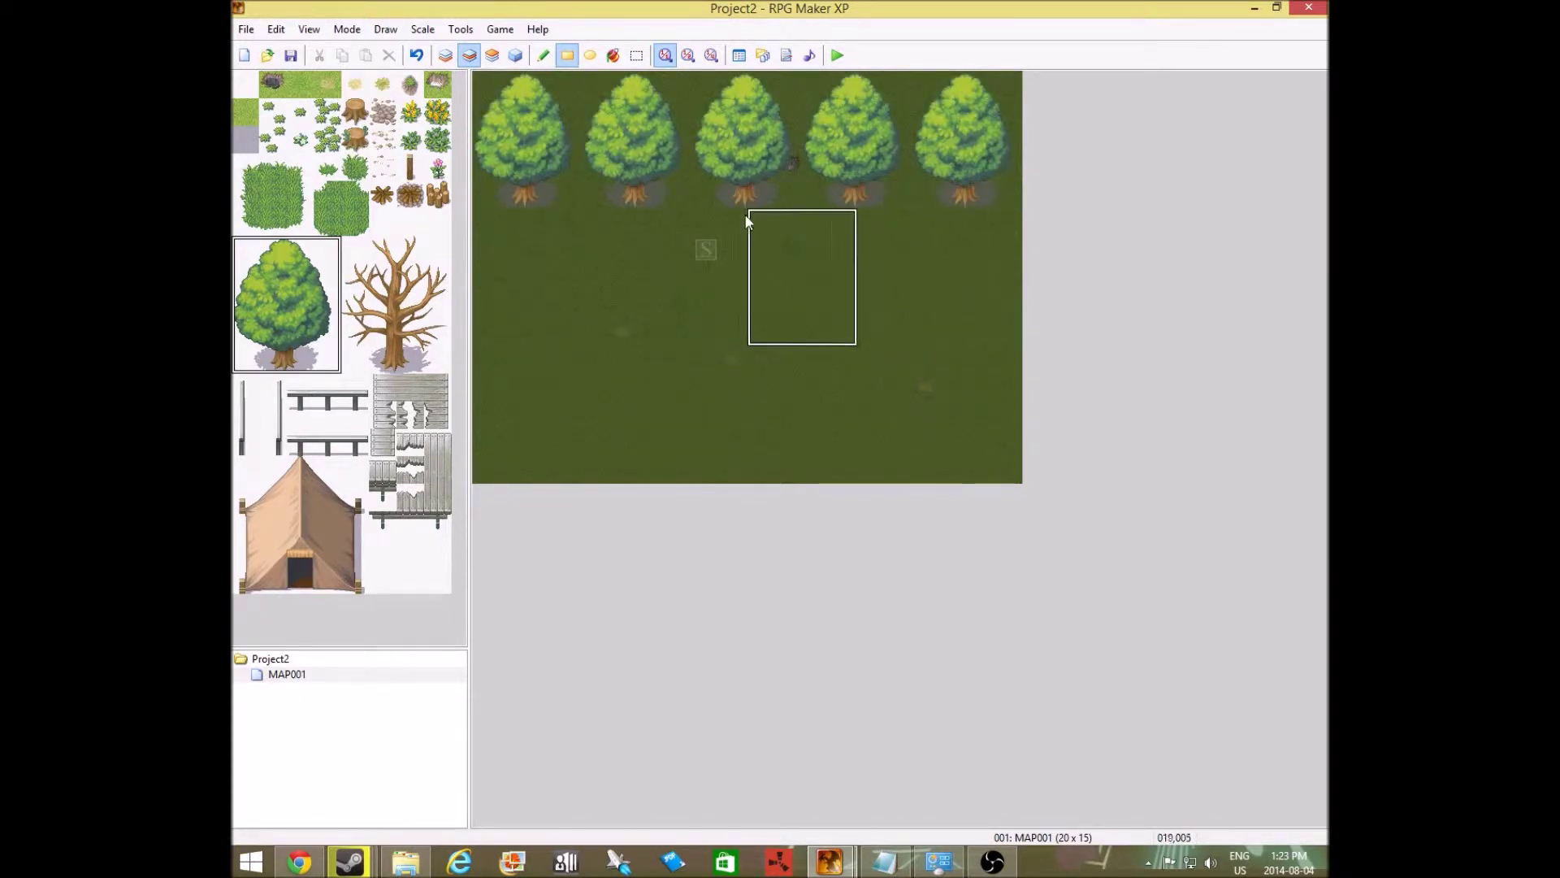
On Layer 3, paint bright trees offset between the existing tree row
{"action": "left_click", "coordinate": [492, 56]}
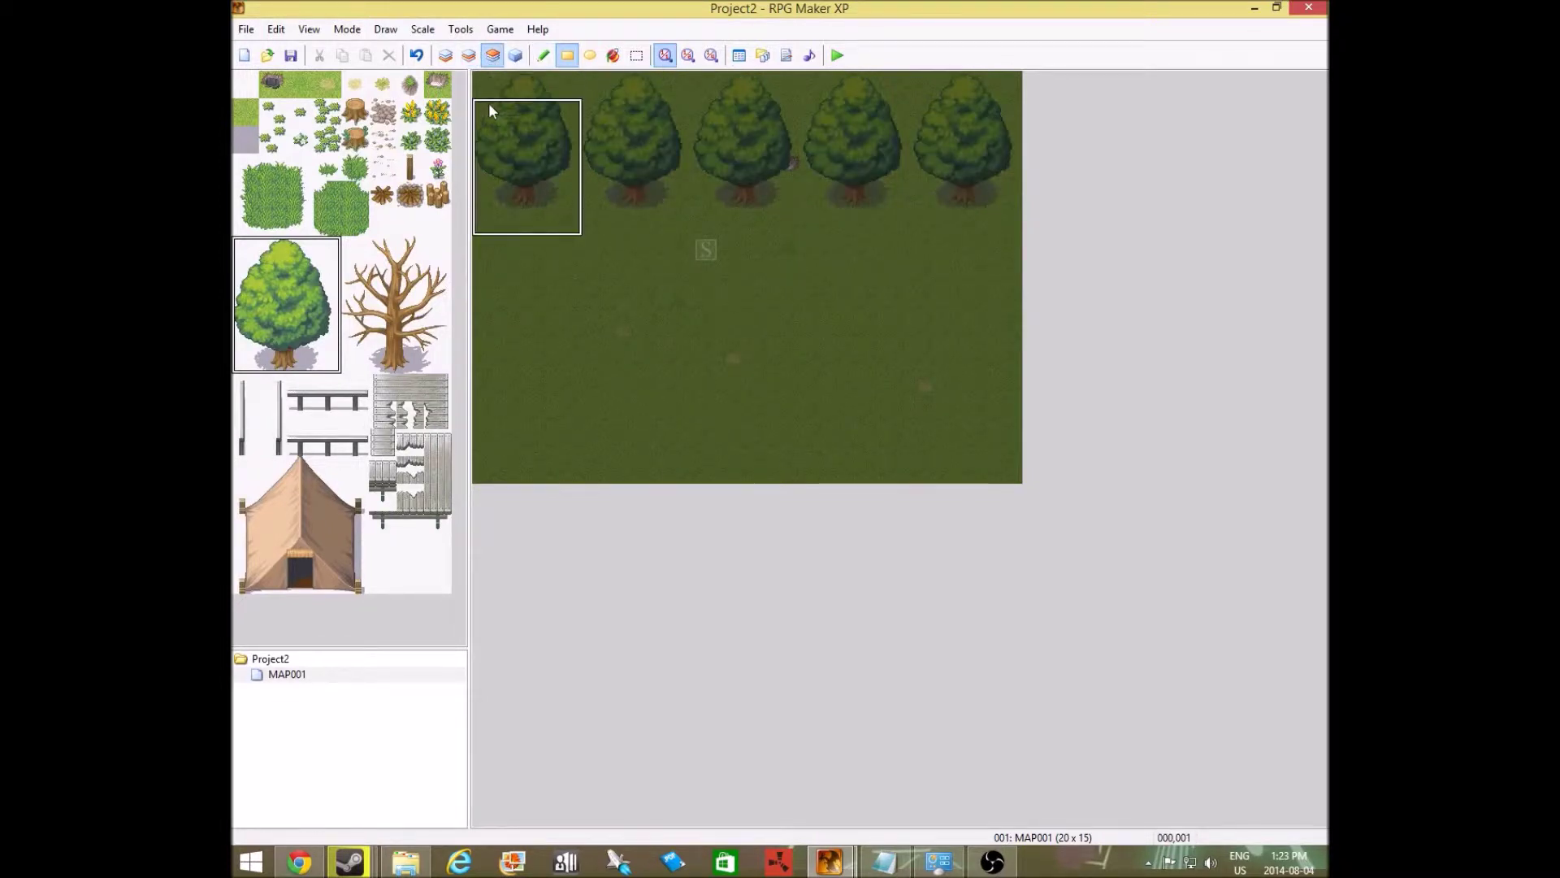
{"action": "left_click", "coordinate": [515, 91]}
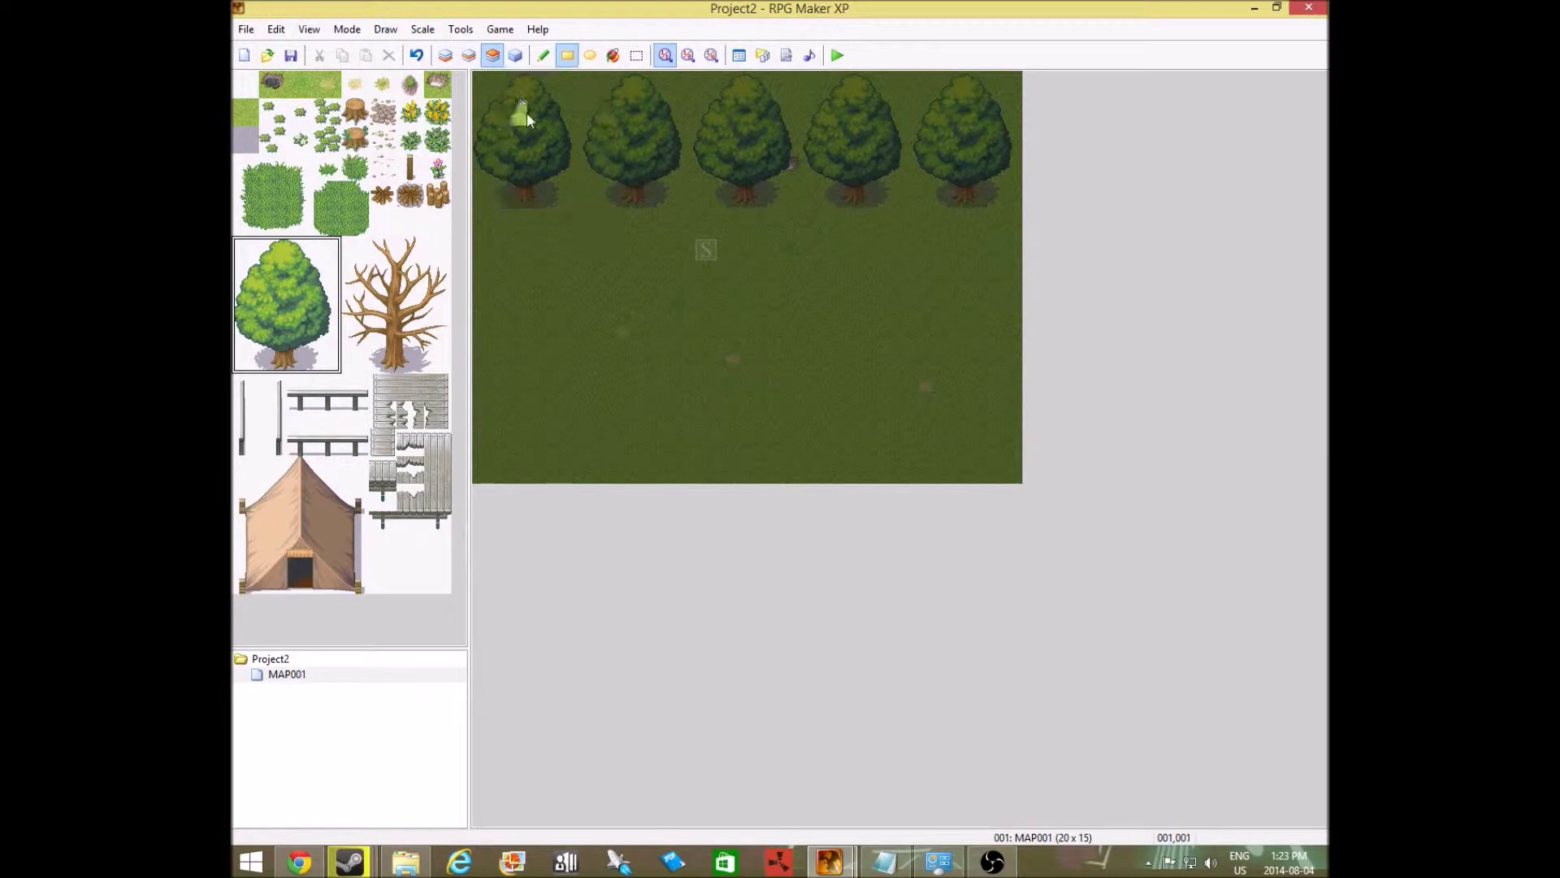
{"action": "key", "text": "ctrl+z"}
{"action": "key", "text": "ctrl+z"}
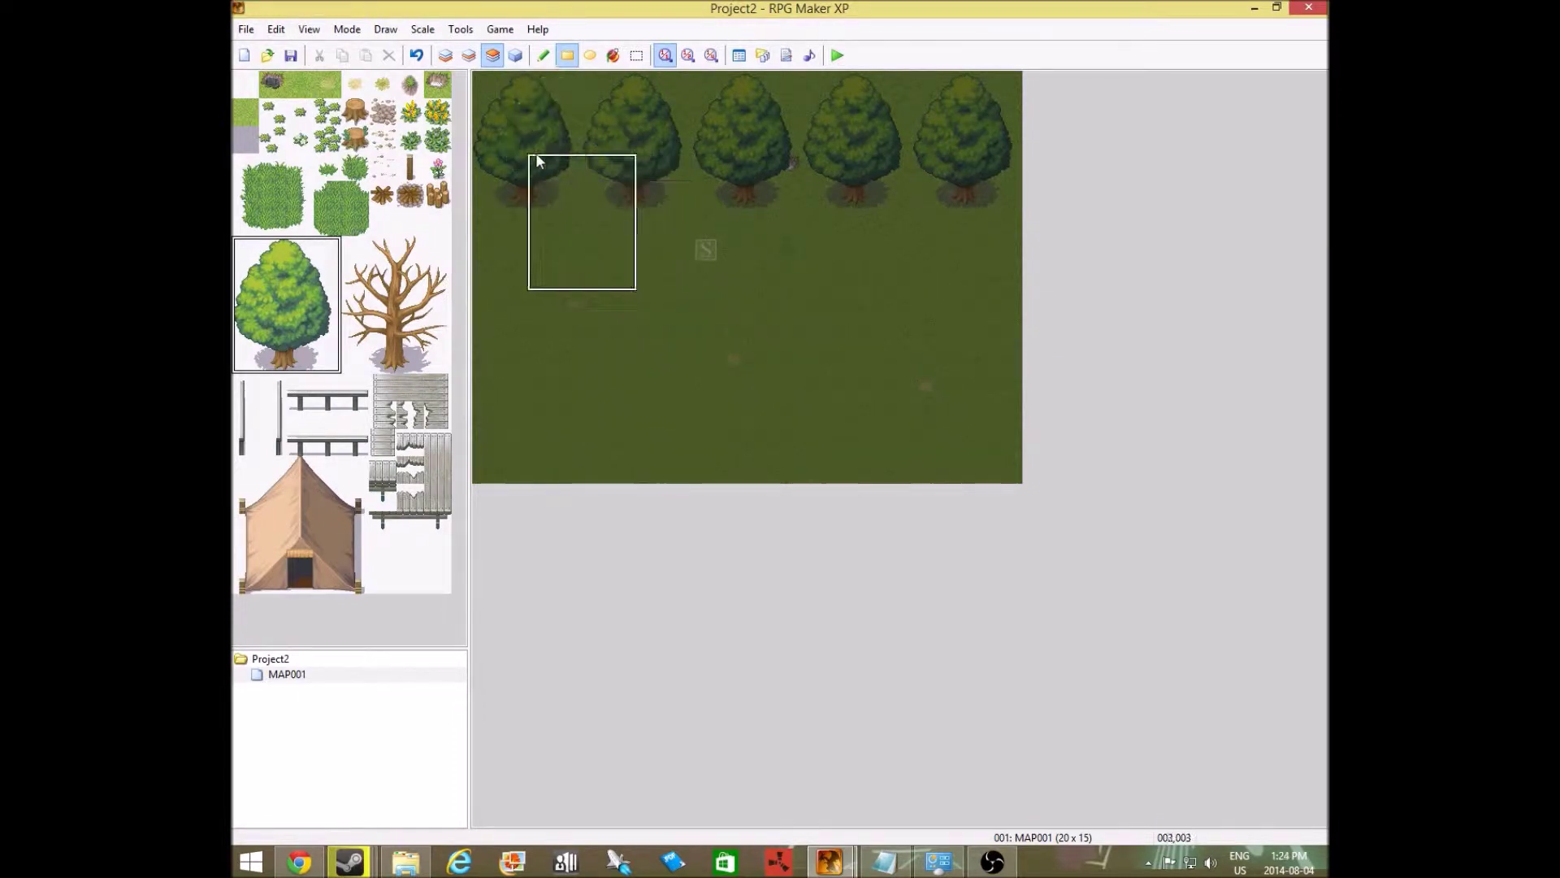
{"action": "mouse_move", "coordinate": [488, 159]}
{"action": "left_mouse_down"}
{"action": "mouse_move", "coordinate": [577, 274]}
{"action": "mouse_move", "coordinate": [972, 286]}
{"action": "left_mouse_up"}
{"action": "key", "text": "ctrl+z"}
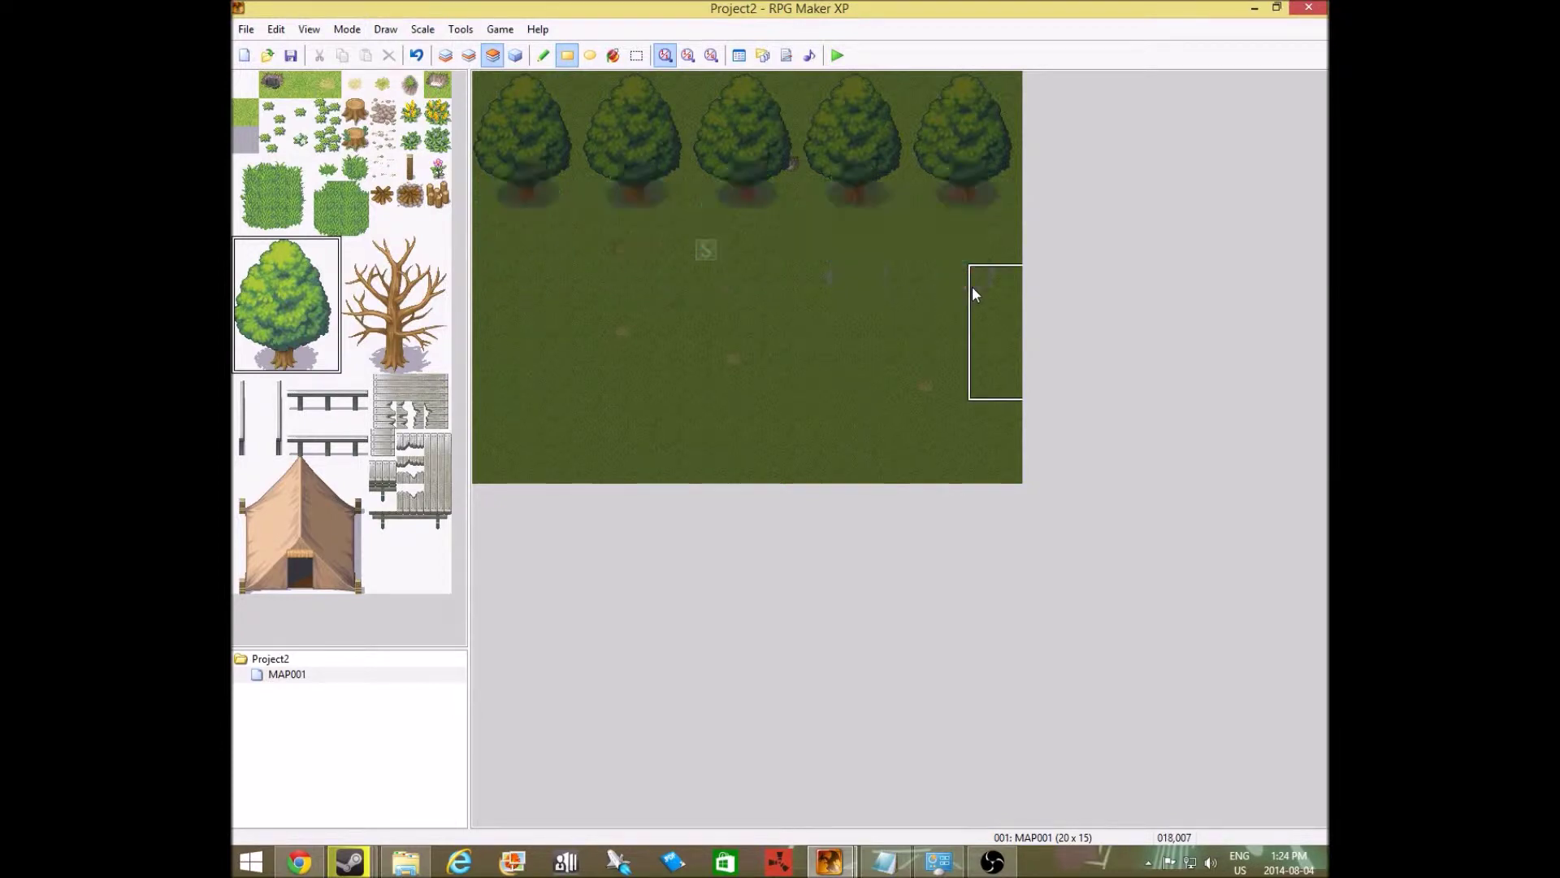
{"action": "mouse_move", "coordinate": [549, 169]}
{"action": "left_mouse_down"}
{"action": "mouse_move", "coordinate": [678, 292]}
{"action": "mouse_move", "coordinate": [982, 266]}
{"action": "left_mouse_up"}
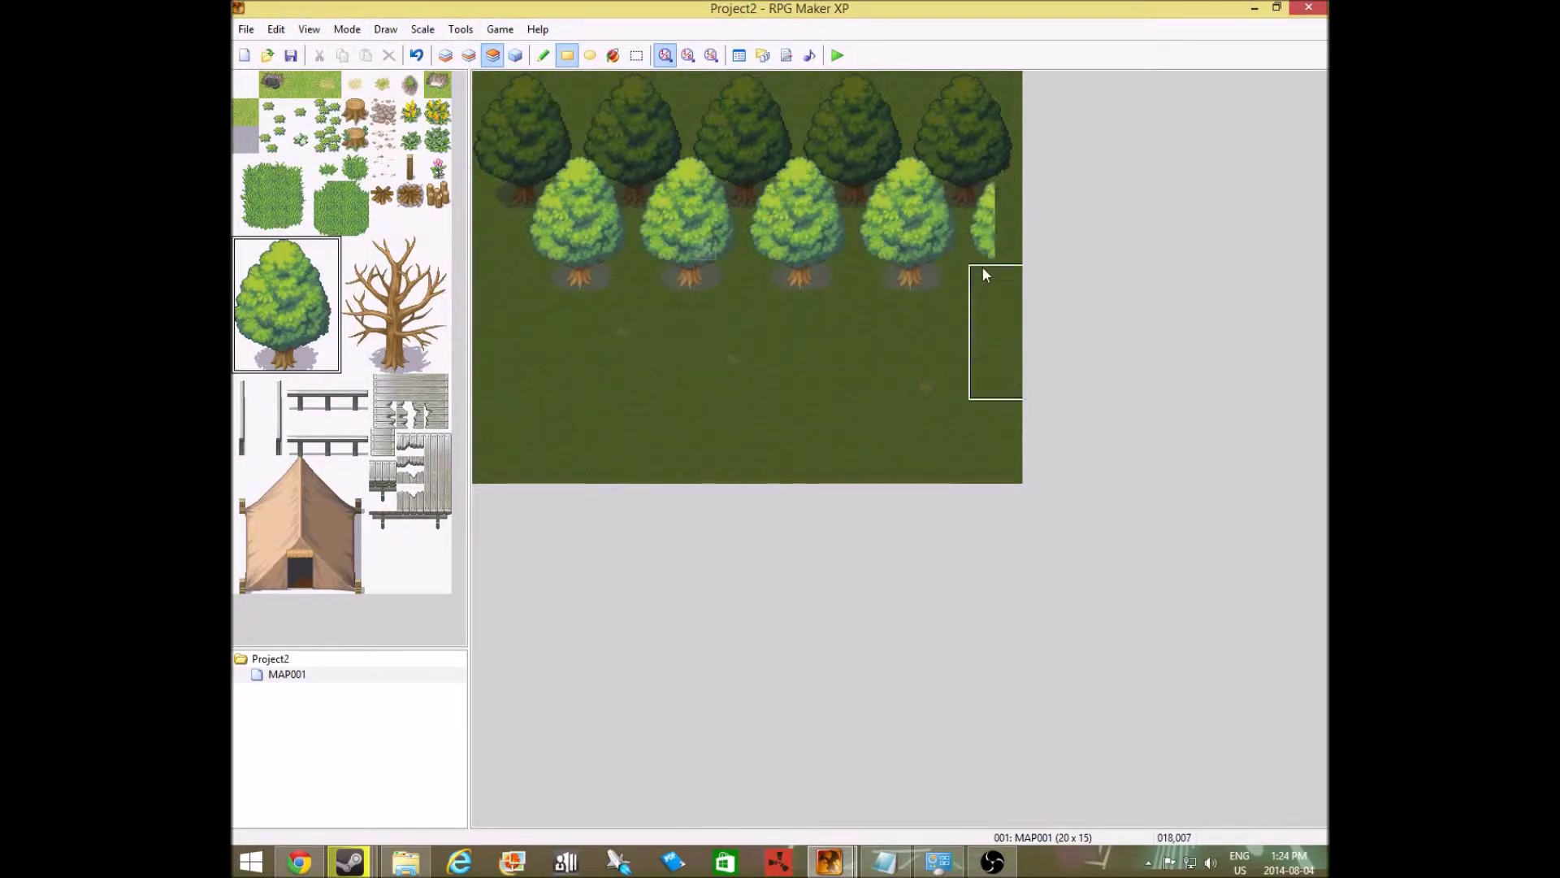
{"action": "key", "text": "ctrl+z"}
{"action": "mouse_move", "coordinate": [541, 76]}
{"action": "left_mouse_down"}
{"action": "mouse_move", "coordinate": [617, 203]}
{"action": "mouse_move", "coordinate": [986, 191]}
{"action": "mouse_move", "coordinate": [952, 193]}
{"action": "left_mouse_up"}
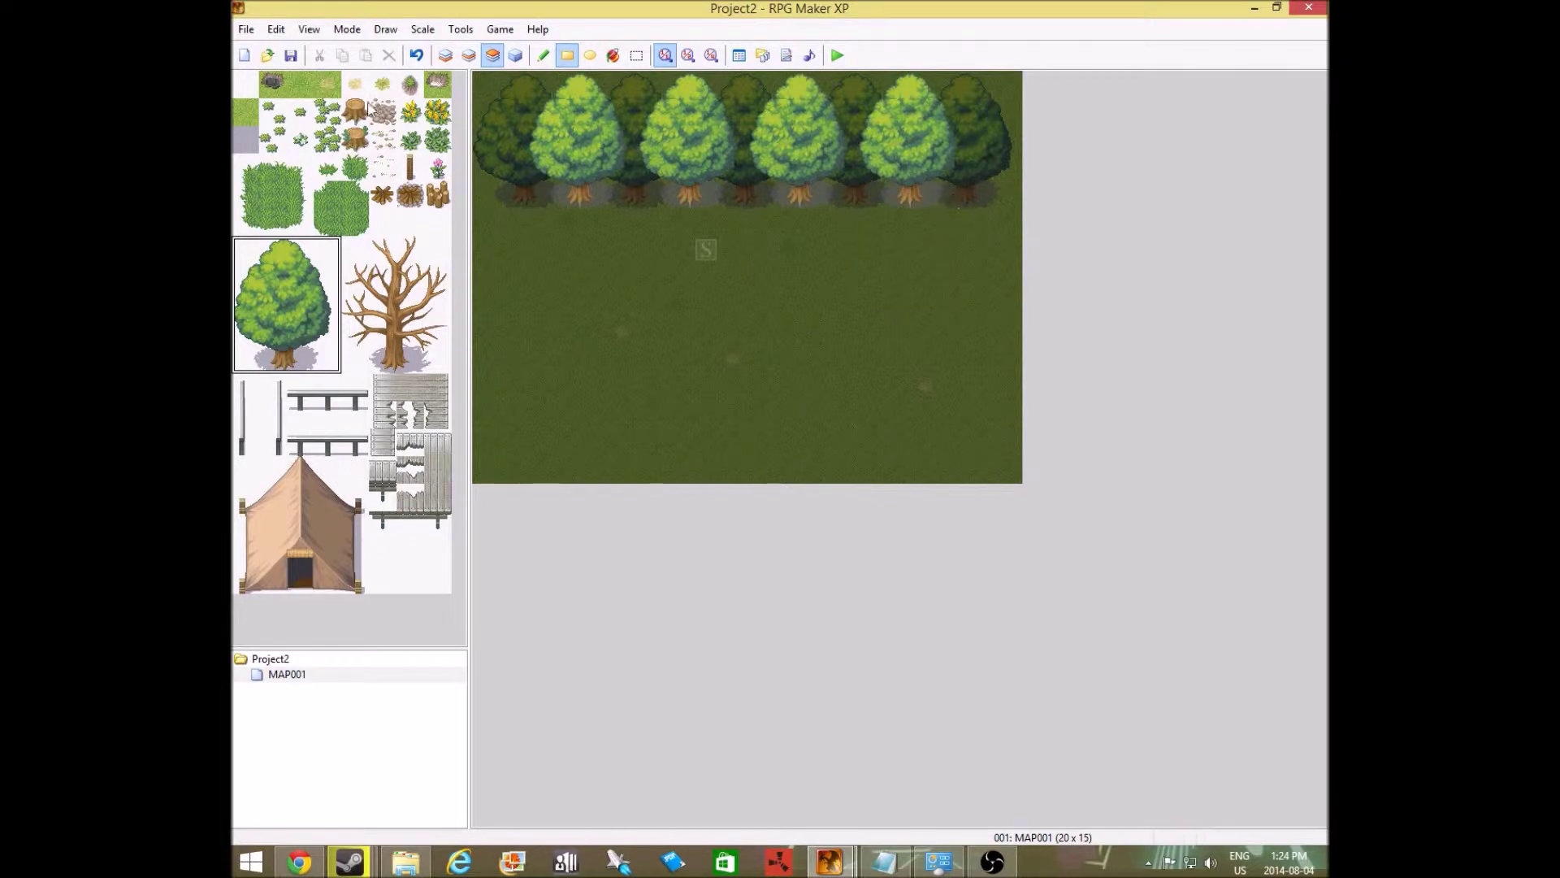
{"action": "left_click", "coordinate": [518, 54]}
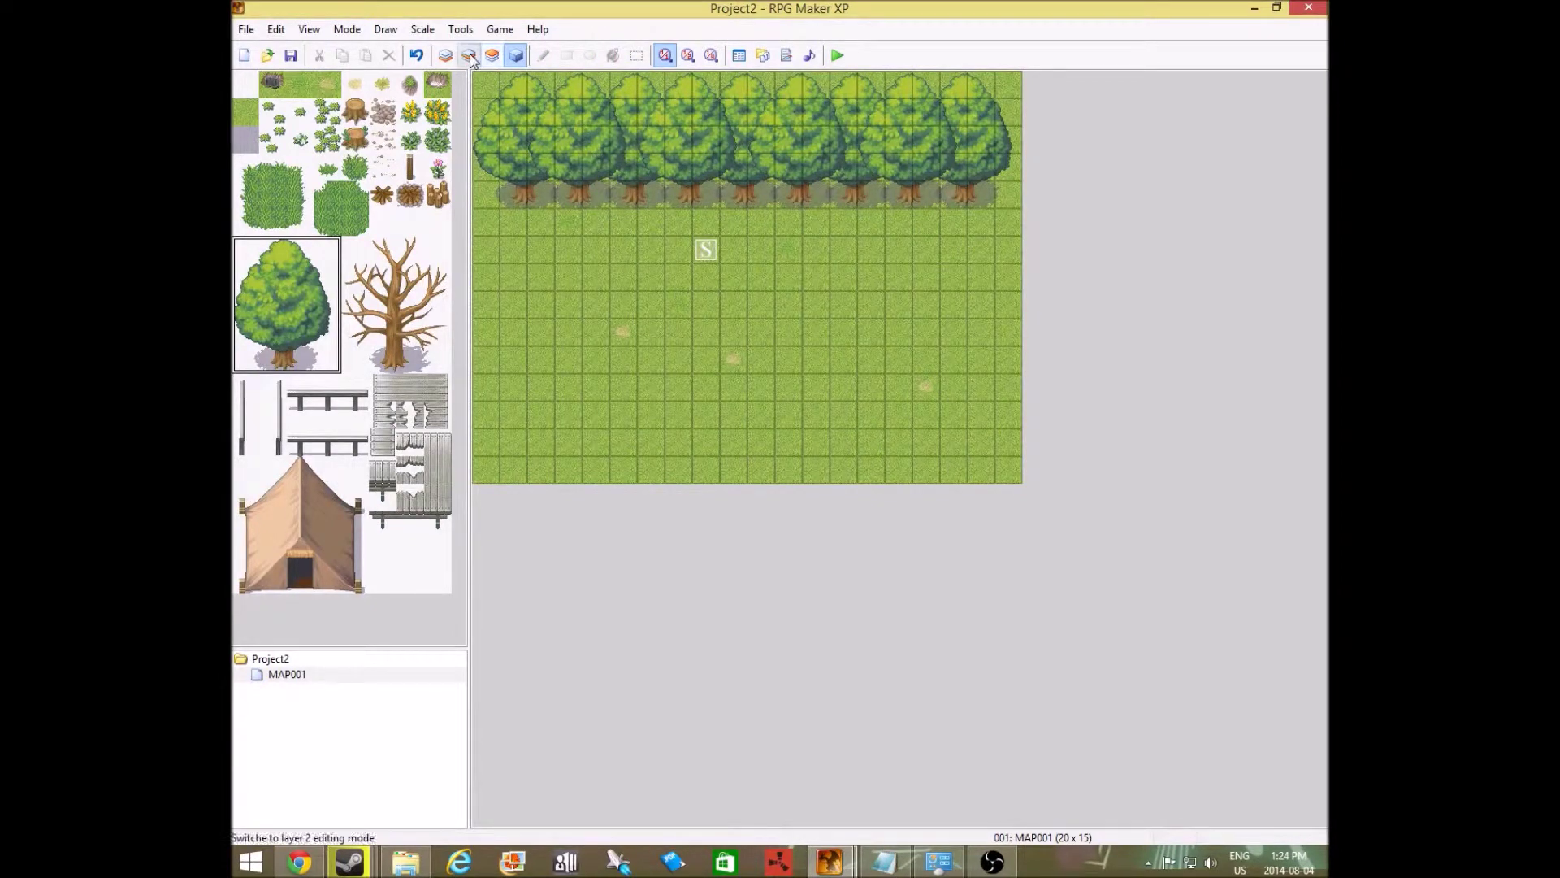
On Layer 2, select the tent tiles, and open then close MAP001's properties
{"action": "left_click", "coordinate": [491, 56]}
{"action": "left_click", "coordinate": [470, 56]}
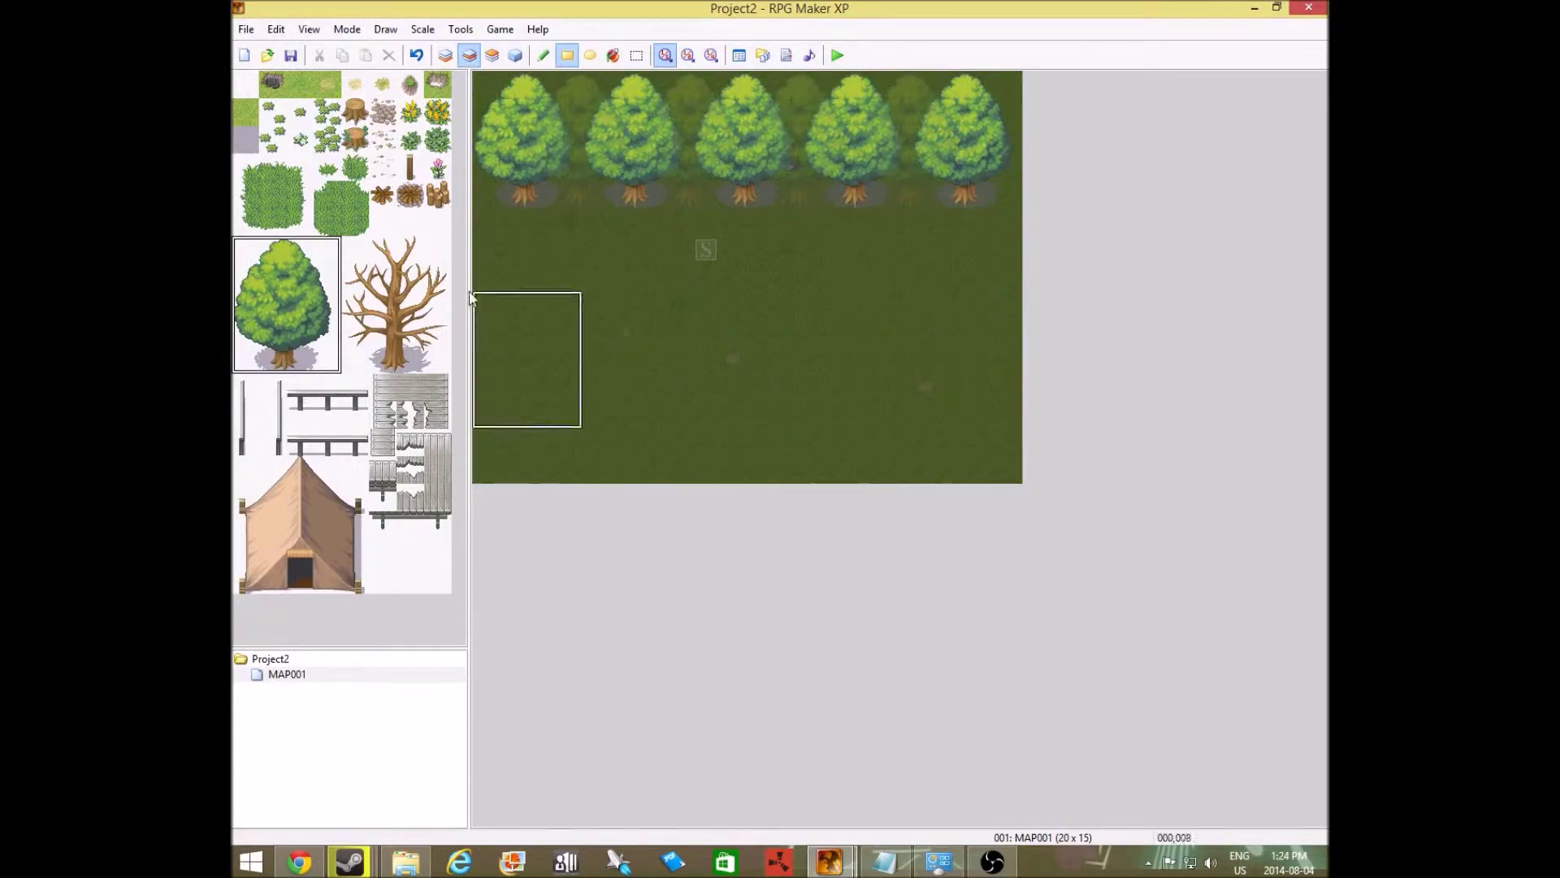
{"action": "left_click_drag", "start_coordinate": [256, 480], "coordinate": [361, 587]}
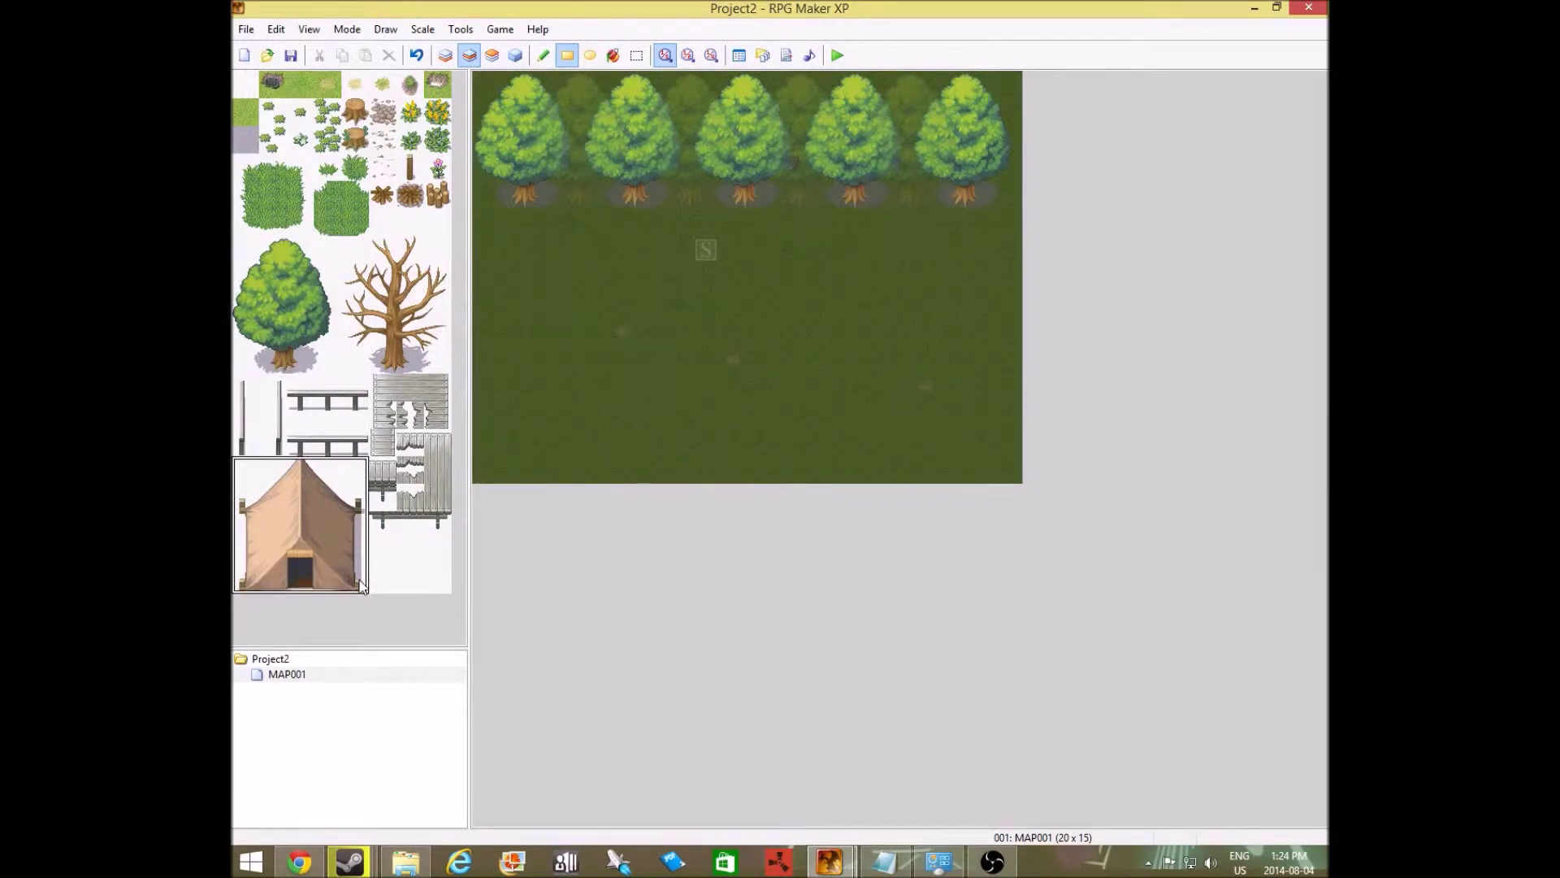
{"action": "right_click", "coordinate": [338, 679]}
{"action": "left_click", "coordinate": [359, 689]}
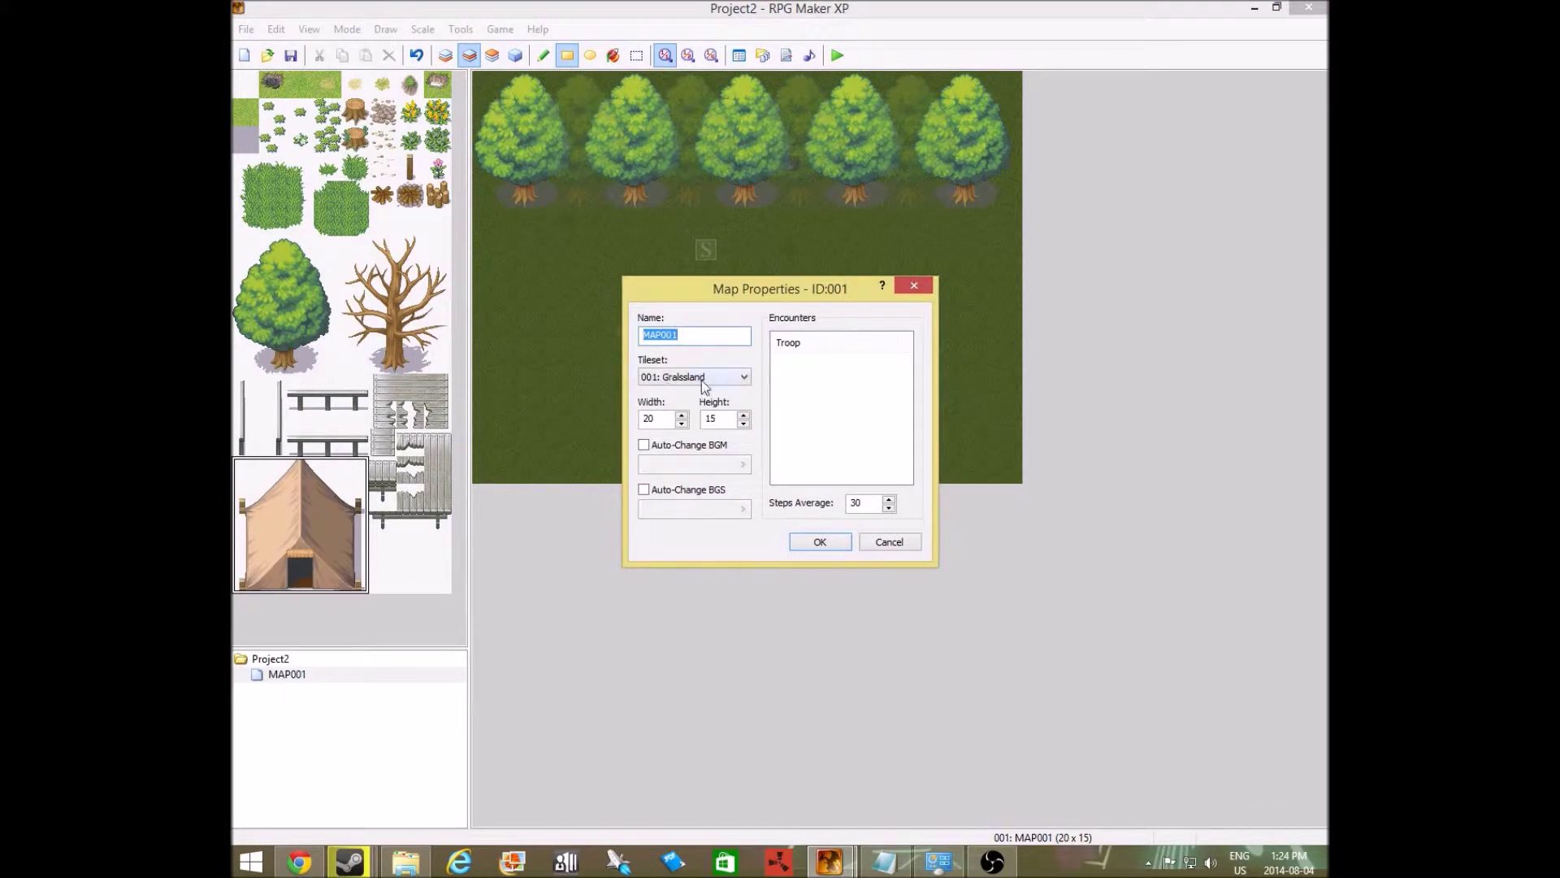
{"action": "left_click", "coordinate": [926, 286]}
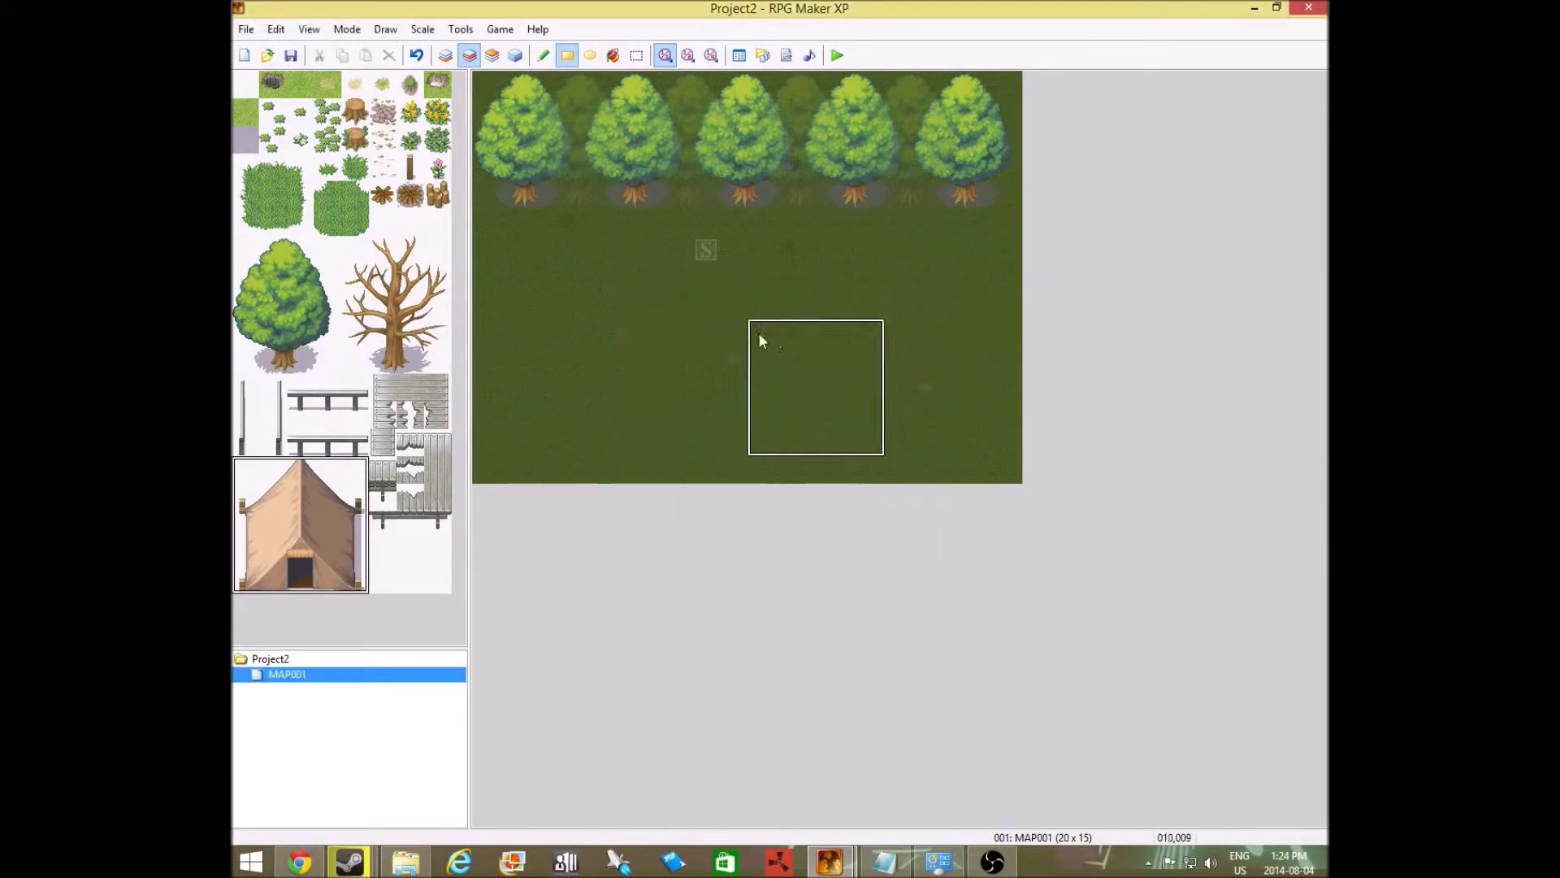
Stamp the tent onto the map's left side below the trees
{"action": "left_click", "coordinate": [492, 257]}
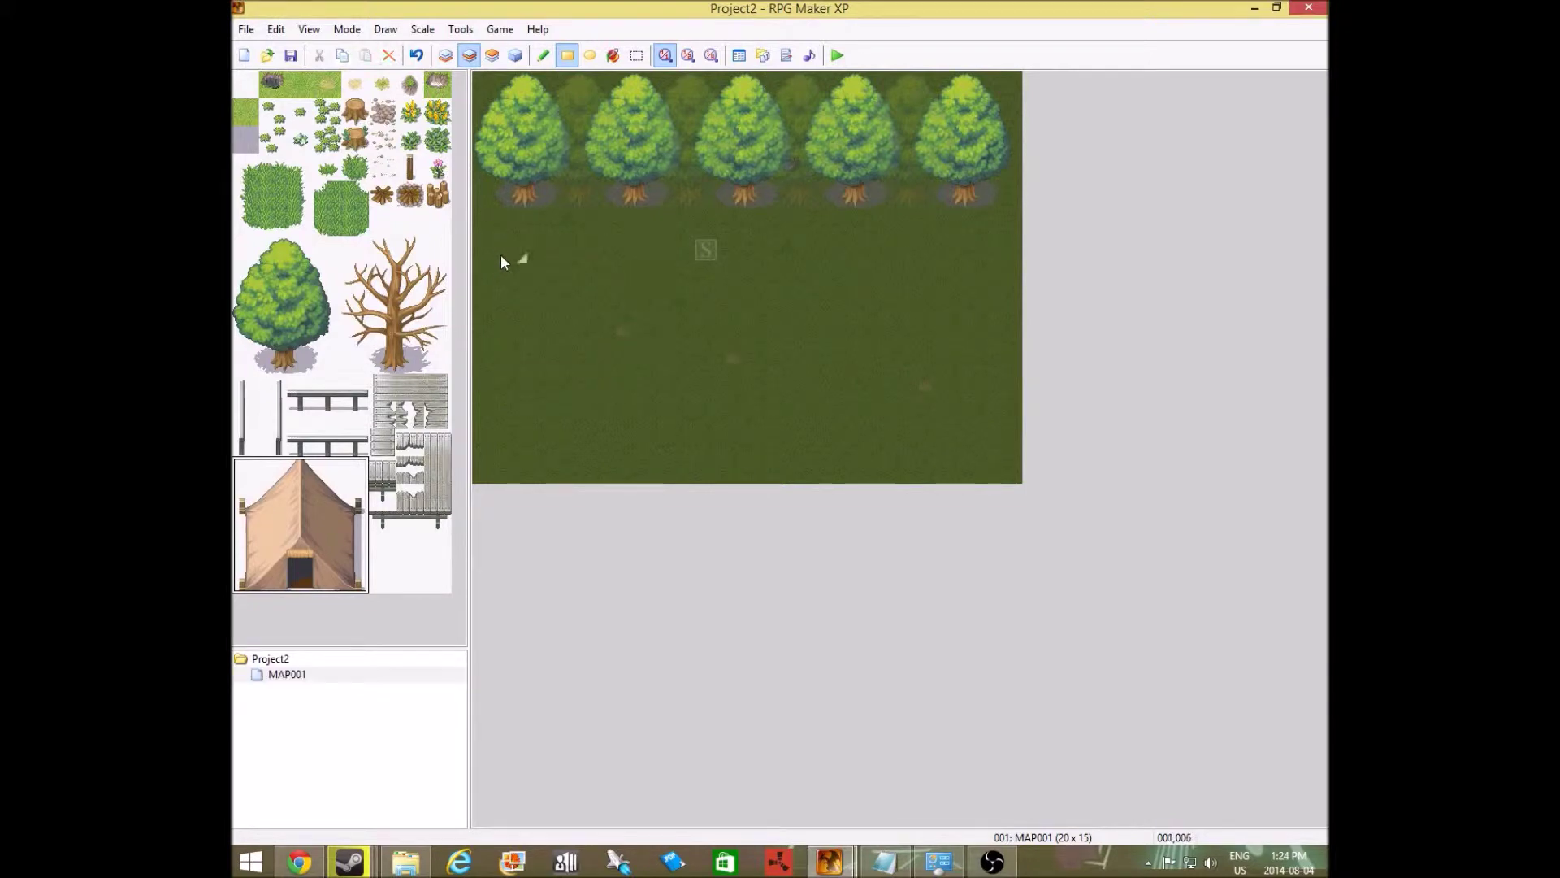
{"action": "left_click", "coordinate": [384, 387]}
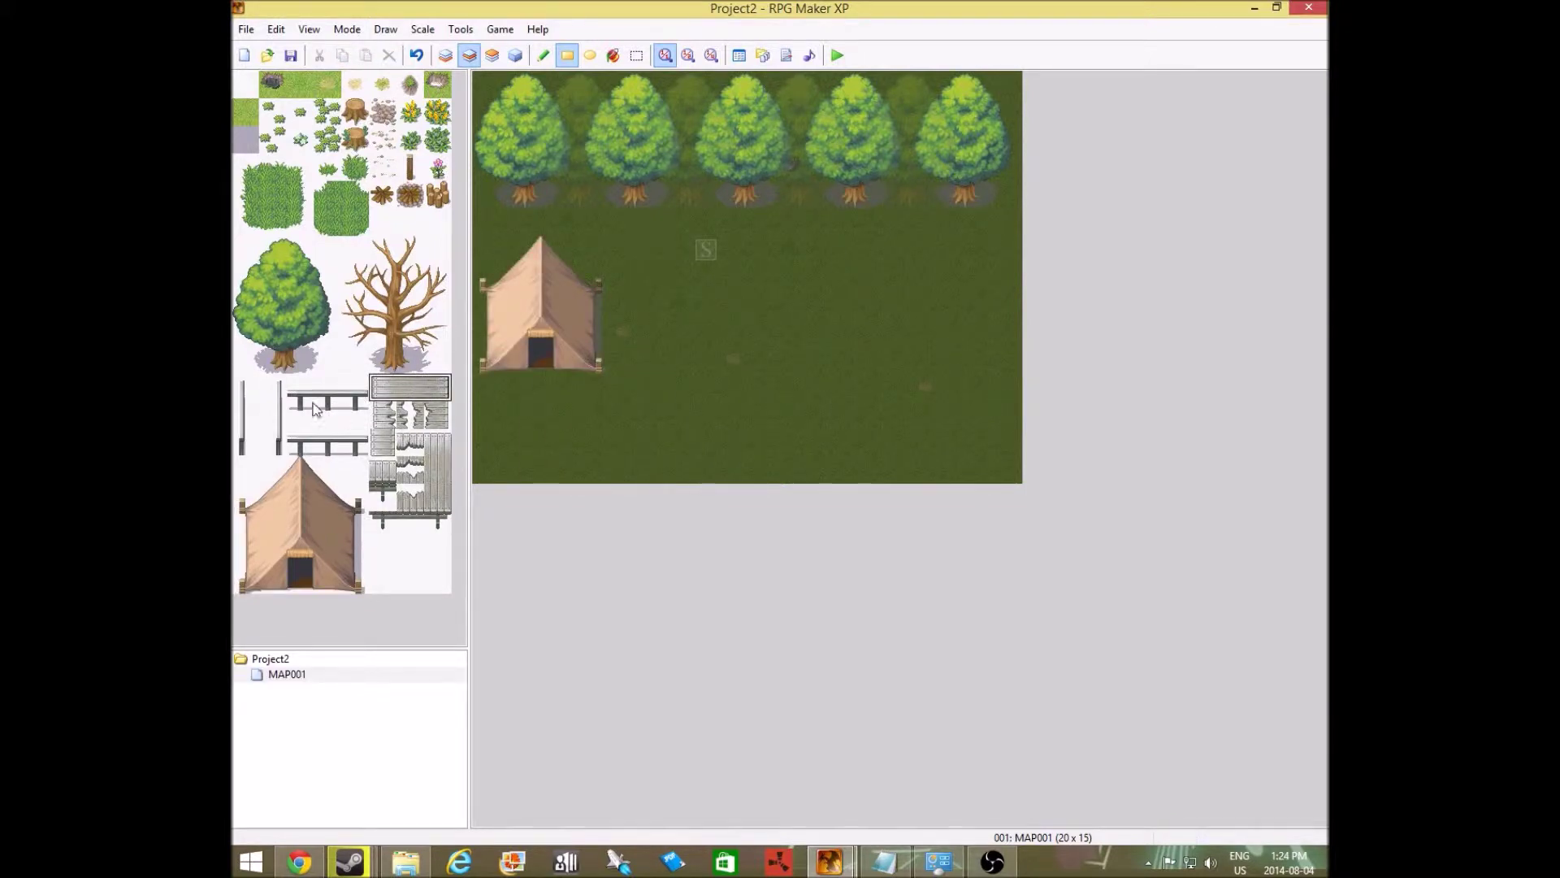
{"action": "left_click_drag", "start_coordinate": [302, 390], "coordinate": [382, 412]}
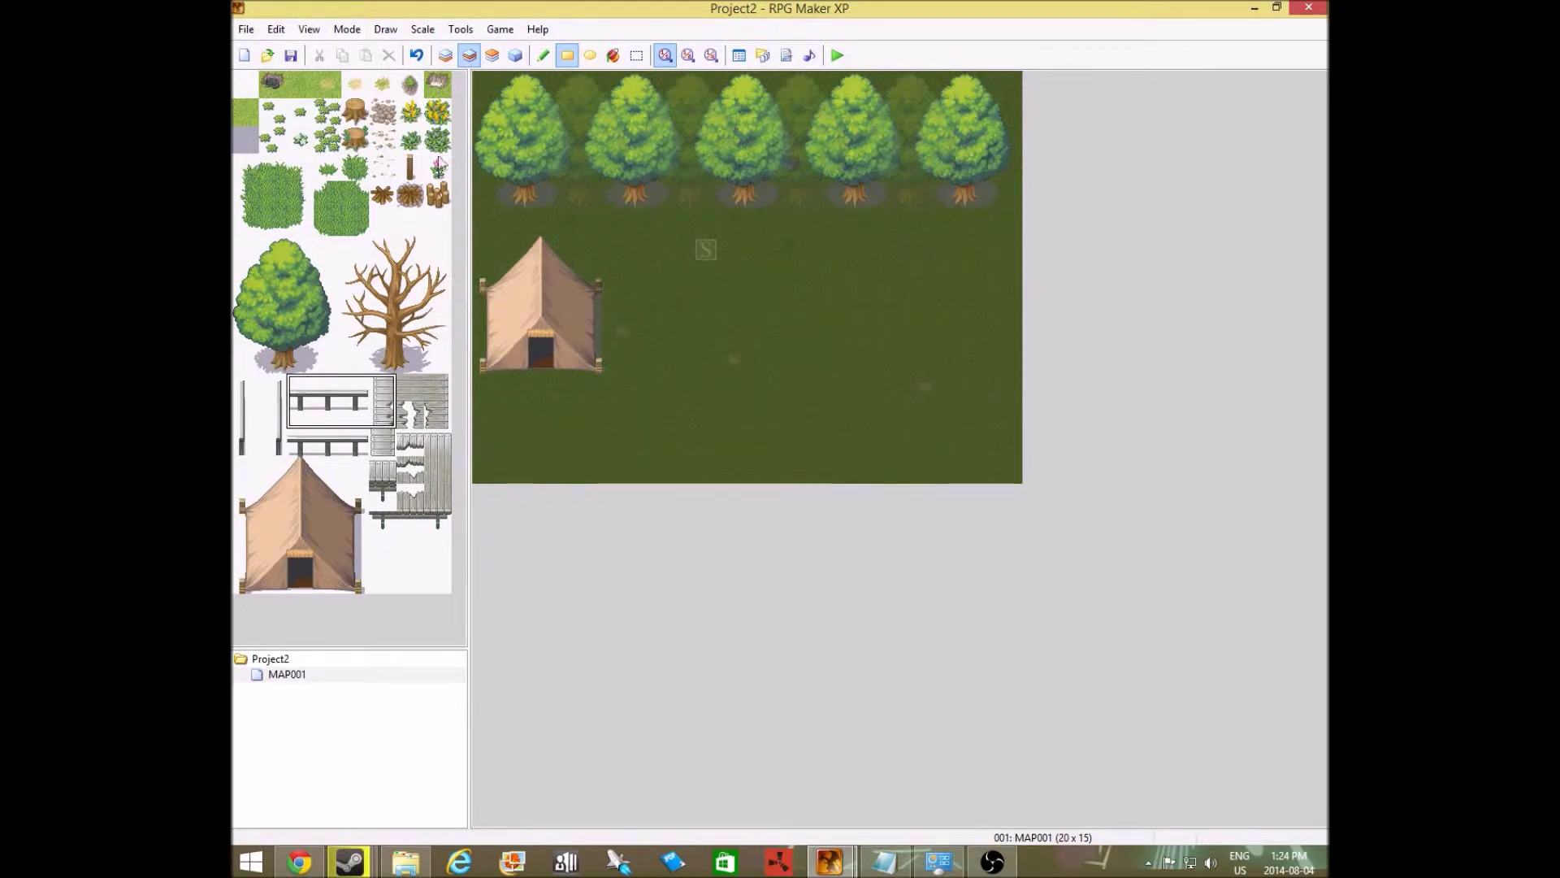
{"action": "left_click", "coordinate": [432, 114]}
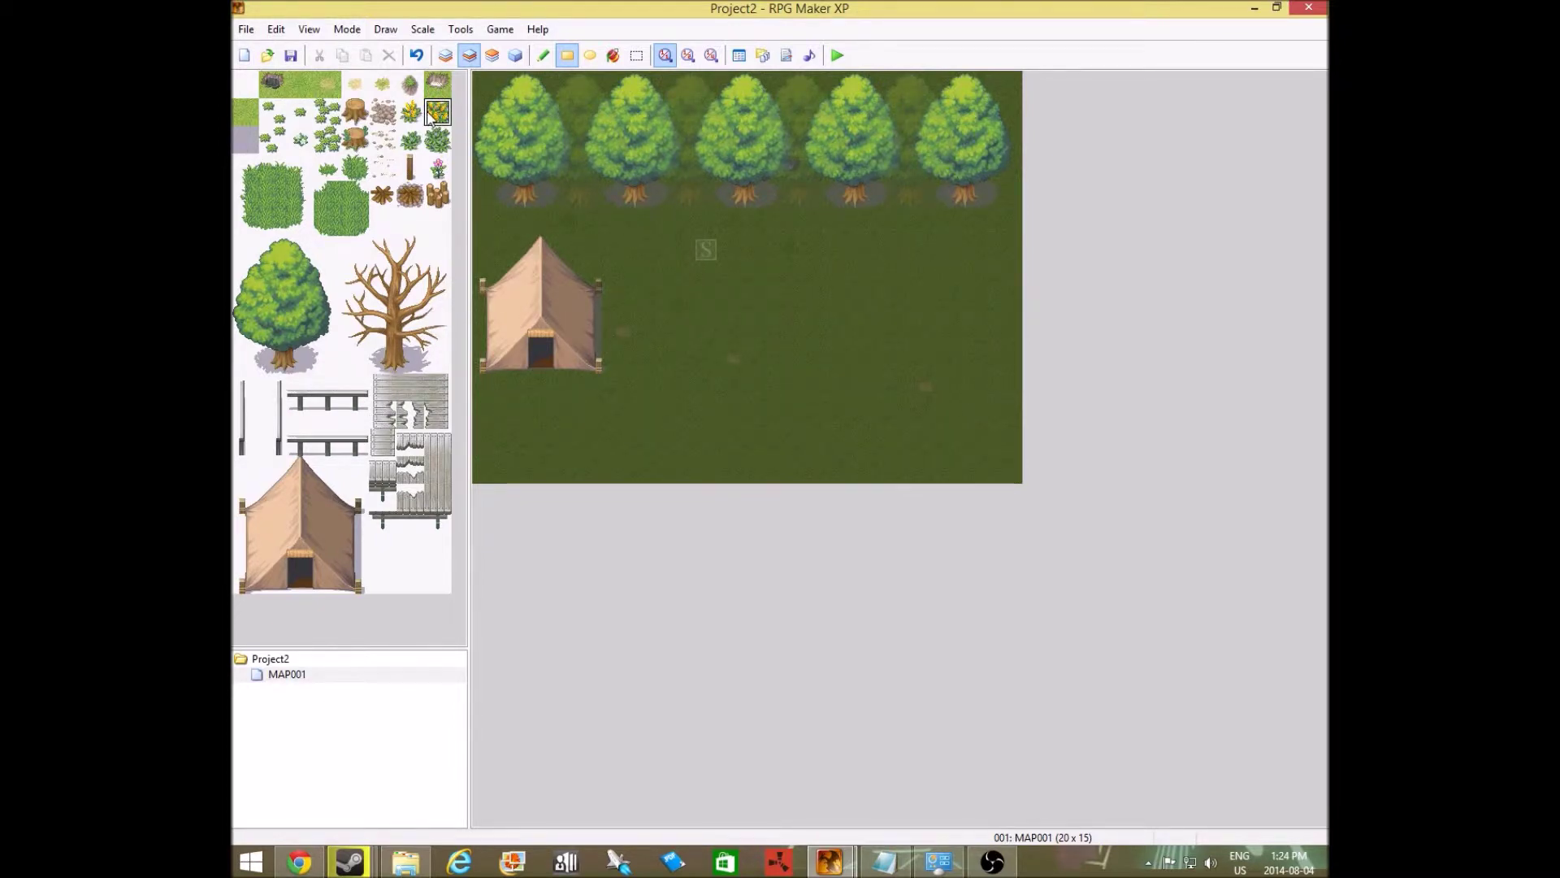
On Layer 2, paint five grass tufts near the start, tent, top-left corner and right trees
{"action": "left_click", "coordinate": [307, 118]}
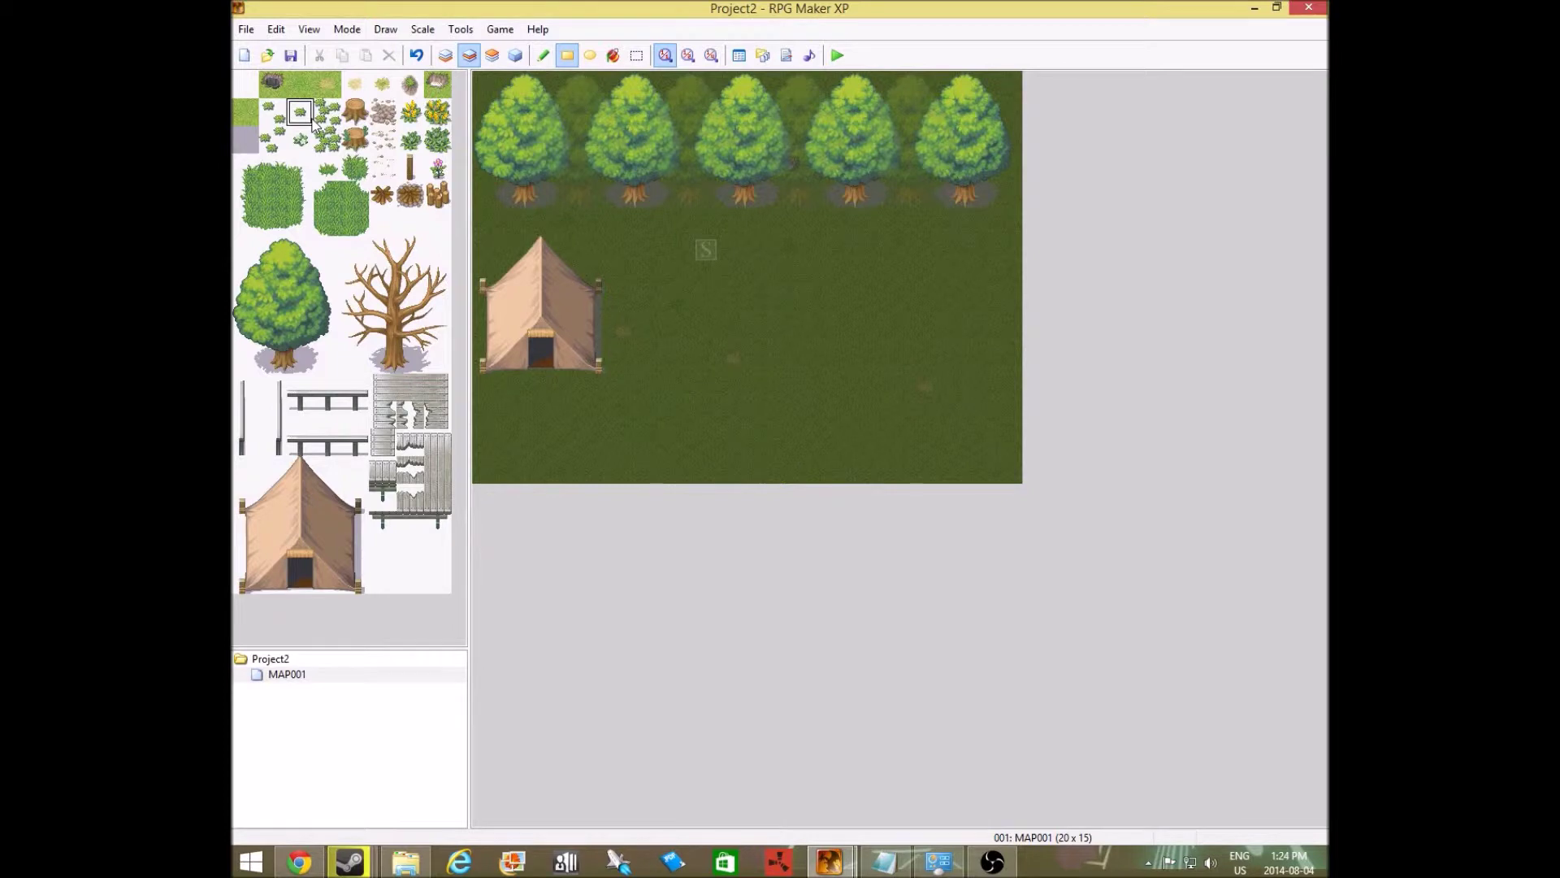
{"action": "left_click", "coordinate": [448, 55]}
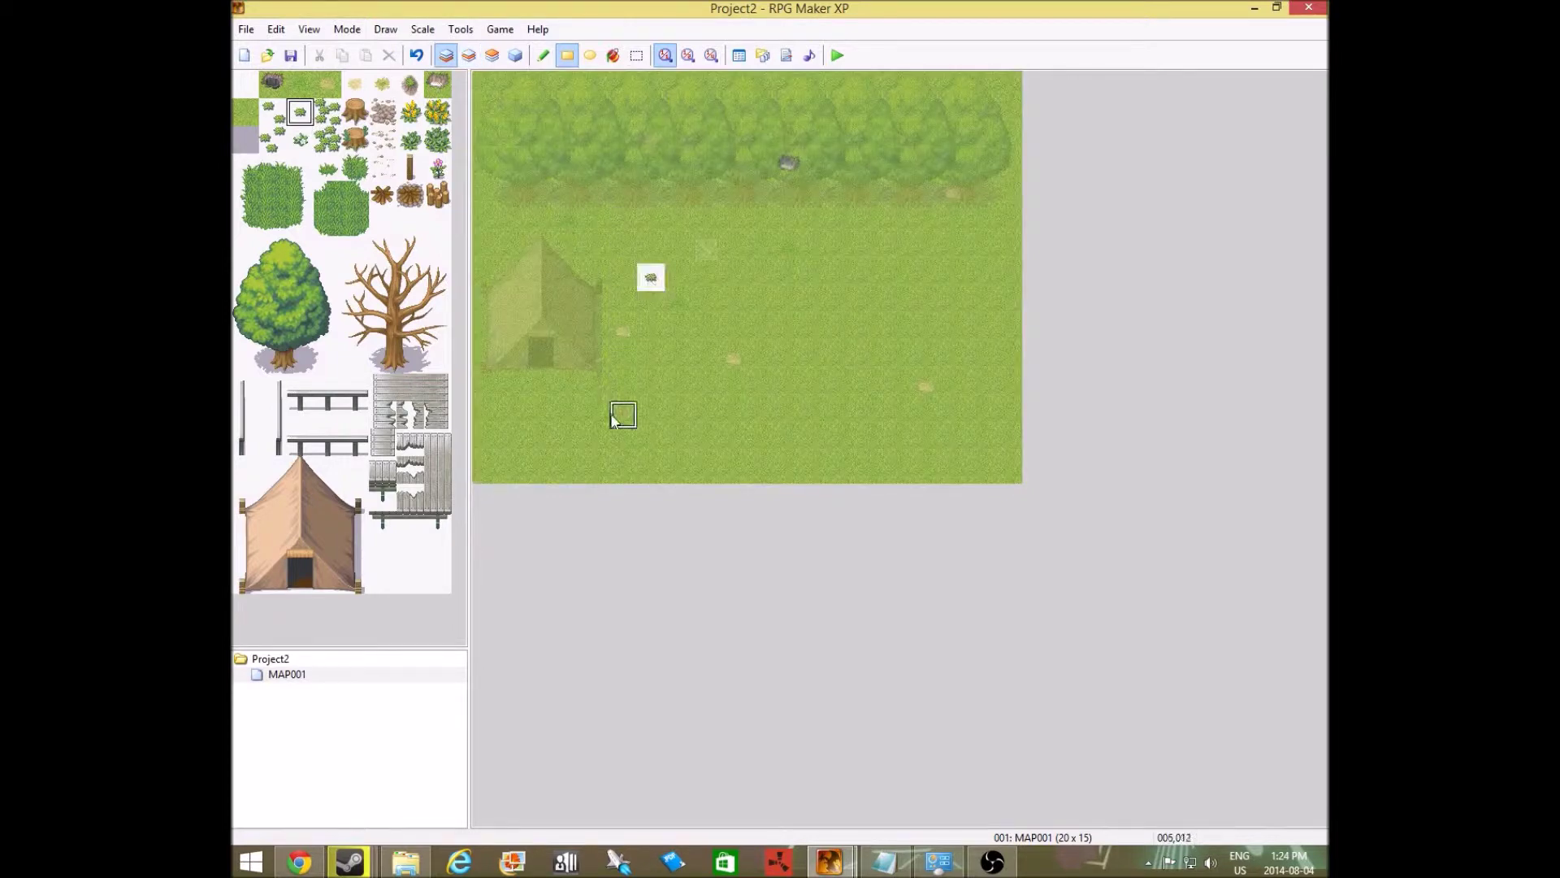
{"action": "left_click", "coordinate": [515, 55]}
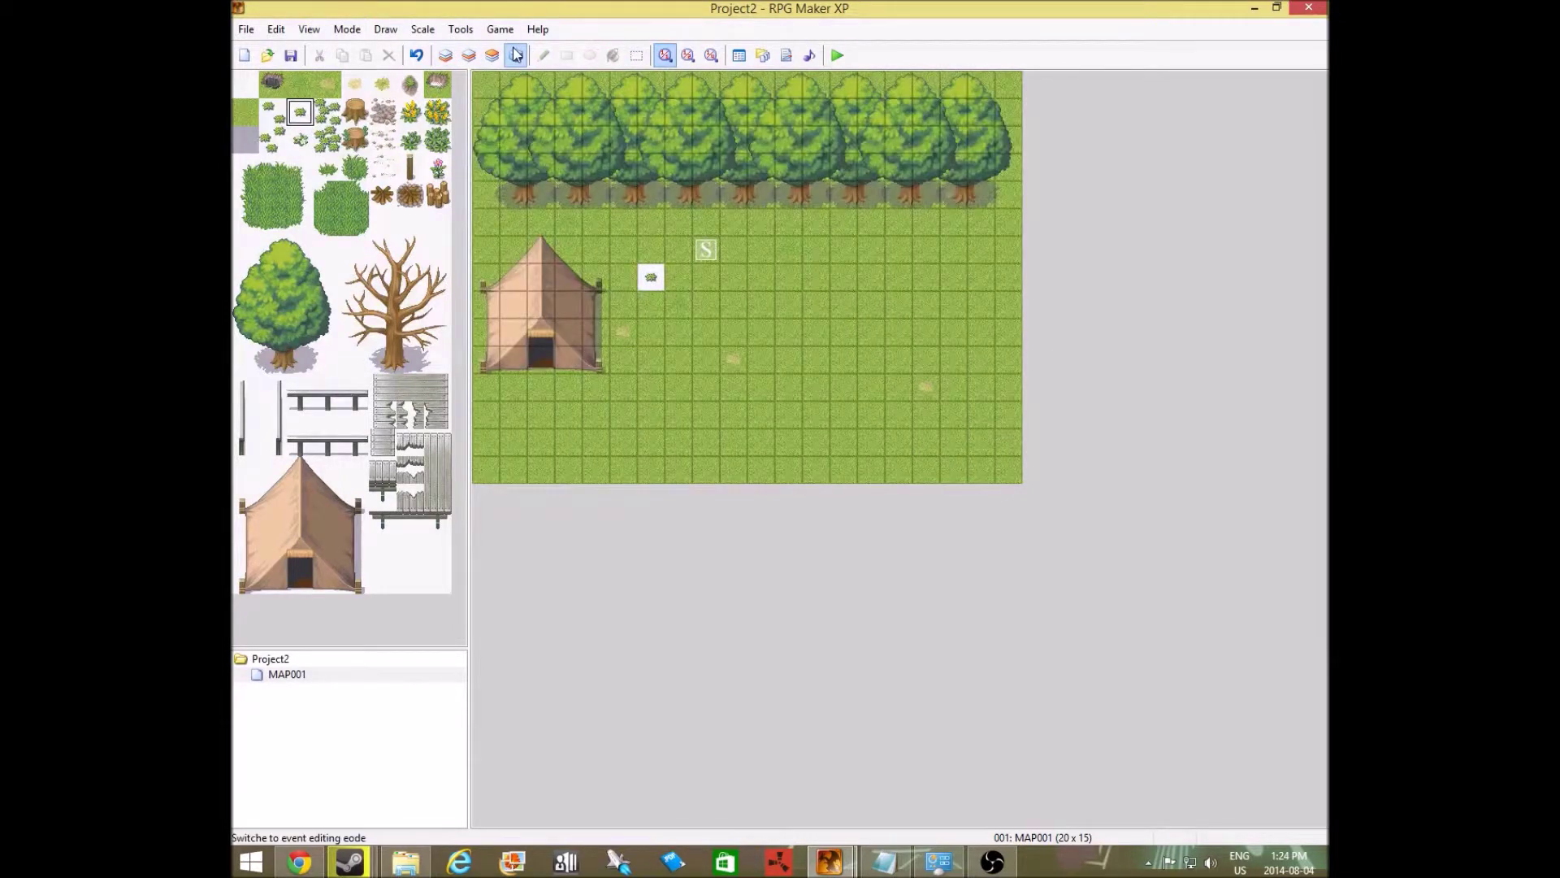
{"action": "left_click", "coordinate": [445, 55]}
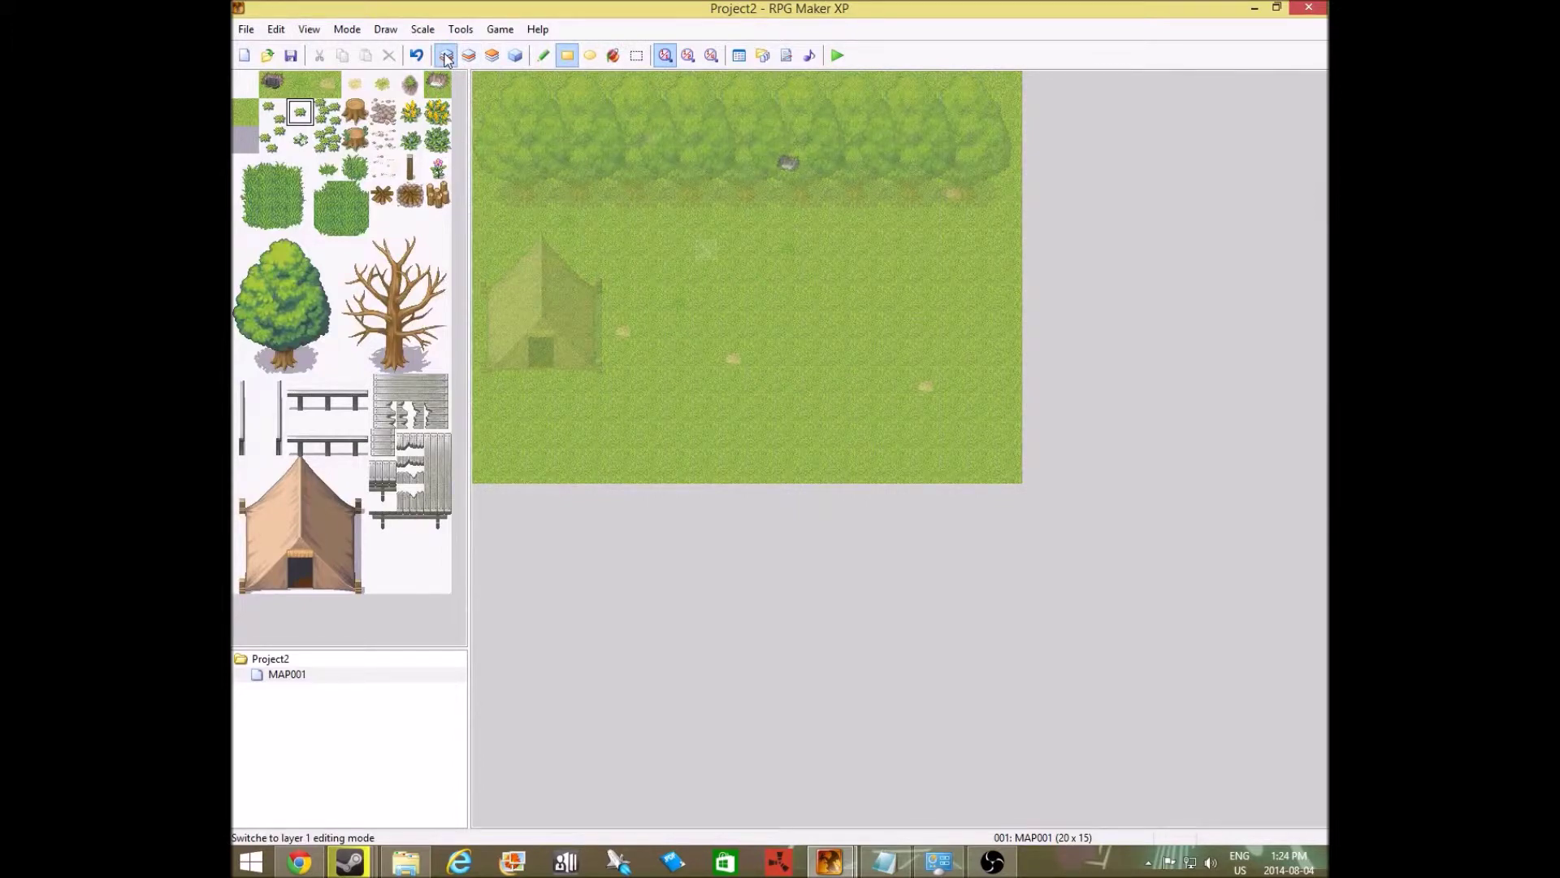
{"action": "left_click", "coordinate": [327, 111]}
{"action": "left_click", "coordinate": [469, 55]}
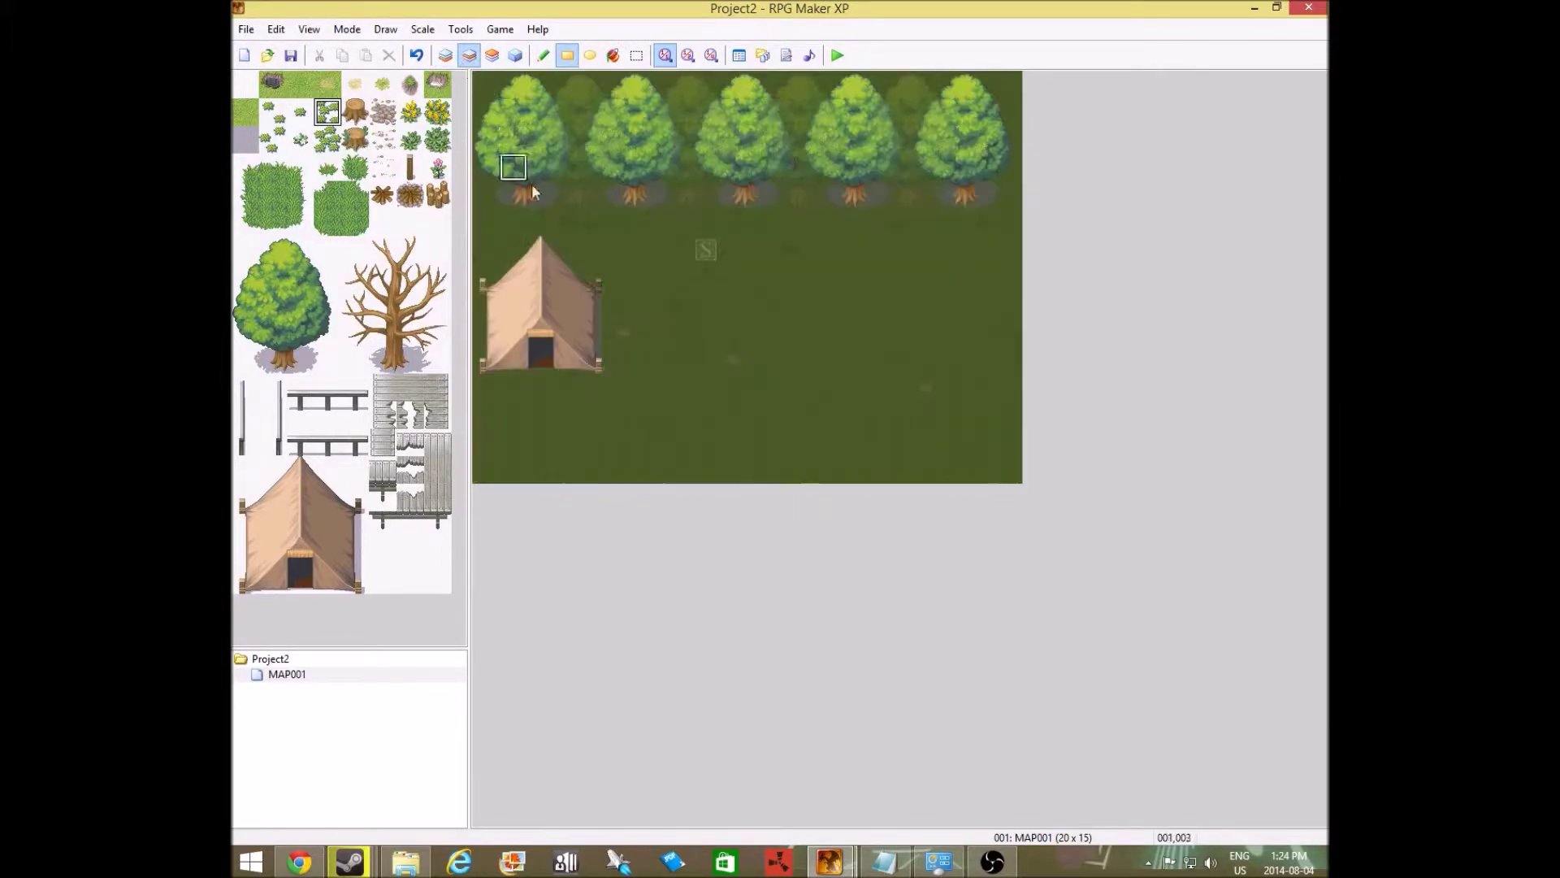
{"action": "left_click", "coordinate": [645, 257]}
{"action": "left_click", "coordinate": [616, 359]}
{"action": "left_click", "coordinate": [484, 228]}
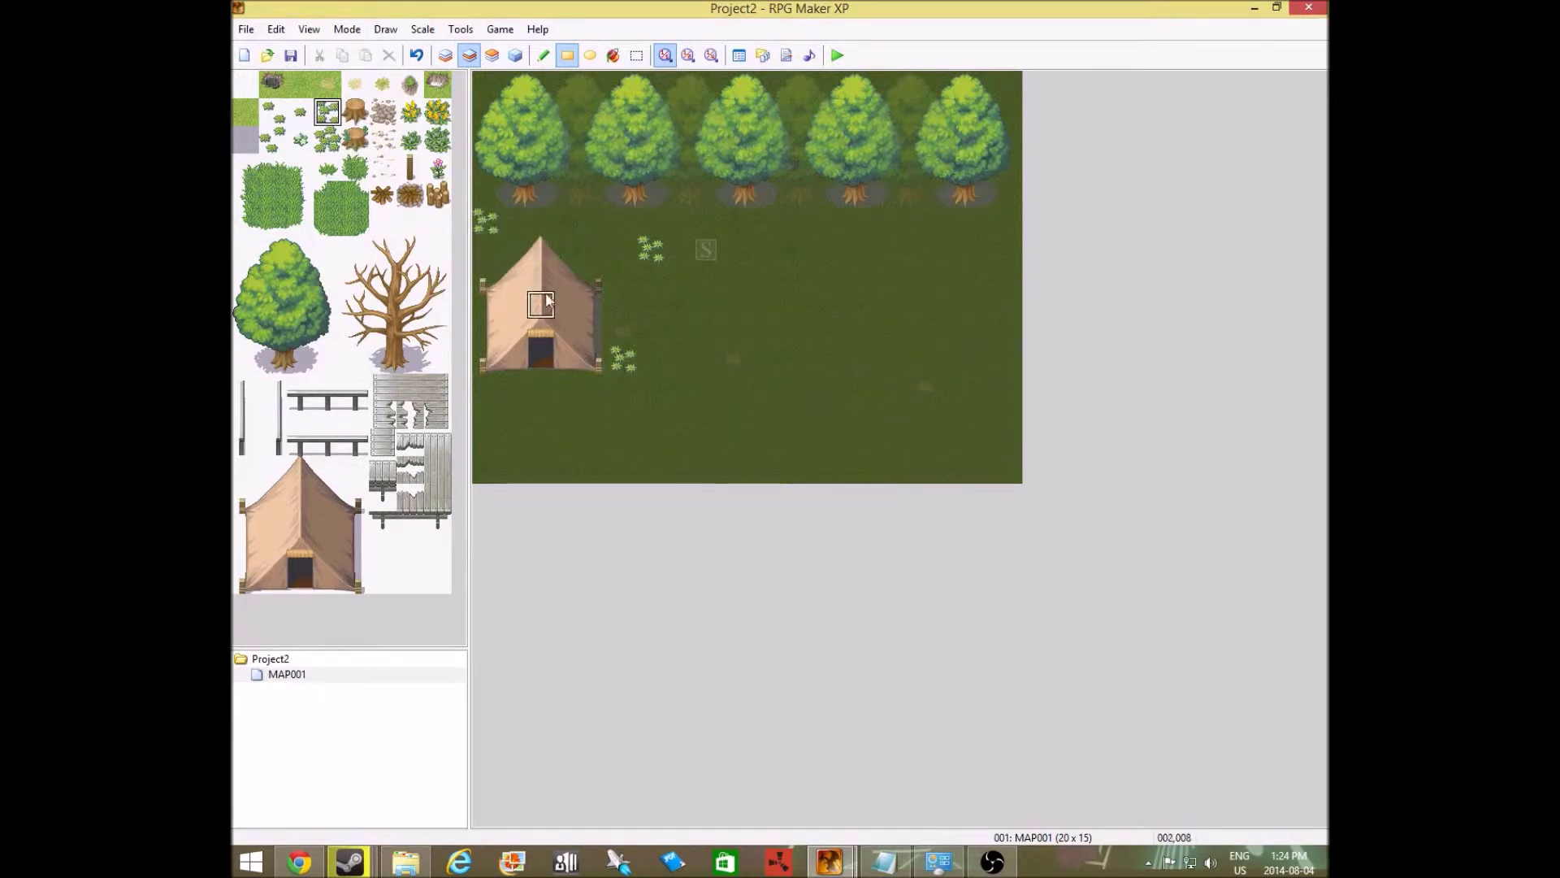
{"action": "left_click", "coordinate": [980, 222]}
{"action": "left_click", "coordinate": [926, 194]}
On Layer 3, place two pink flowers just below the tent
{"action": "left_click", "coordinate": [516, 55]}
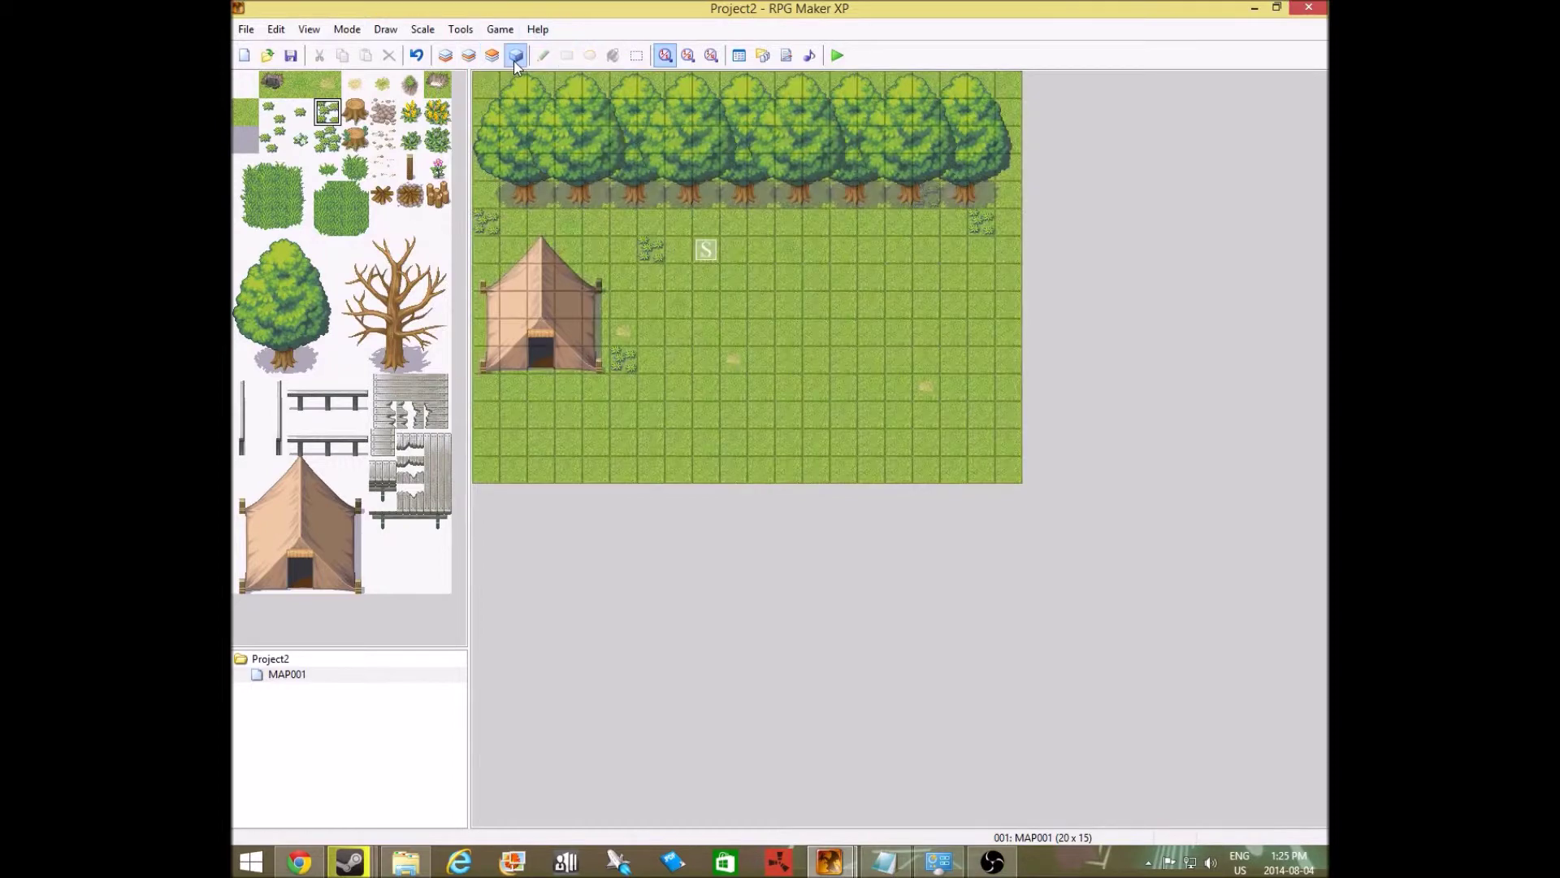
{"action": "left_click", "coordinate": [468, 55]}
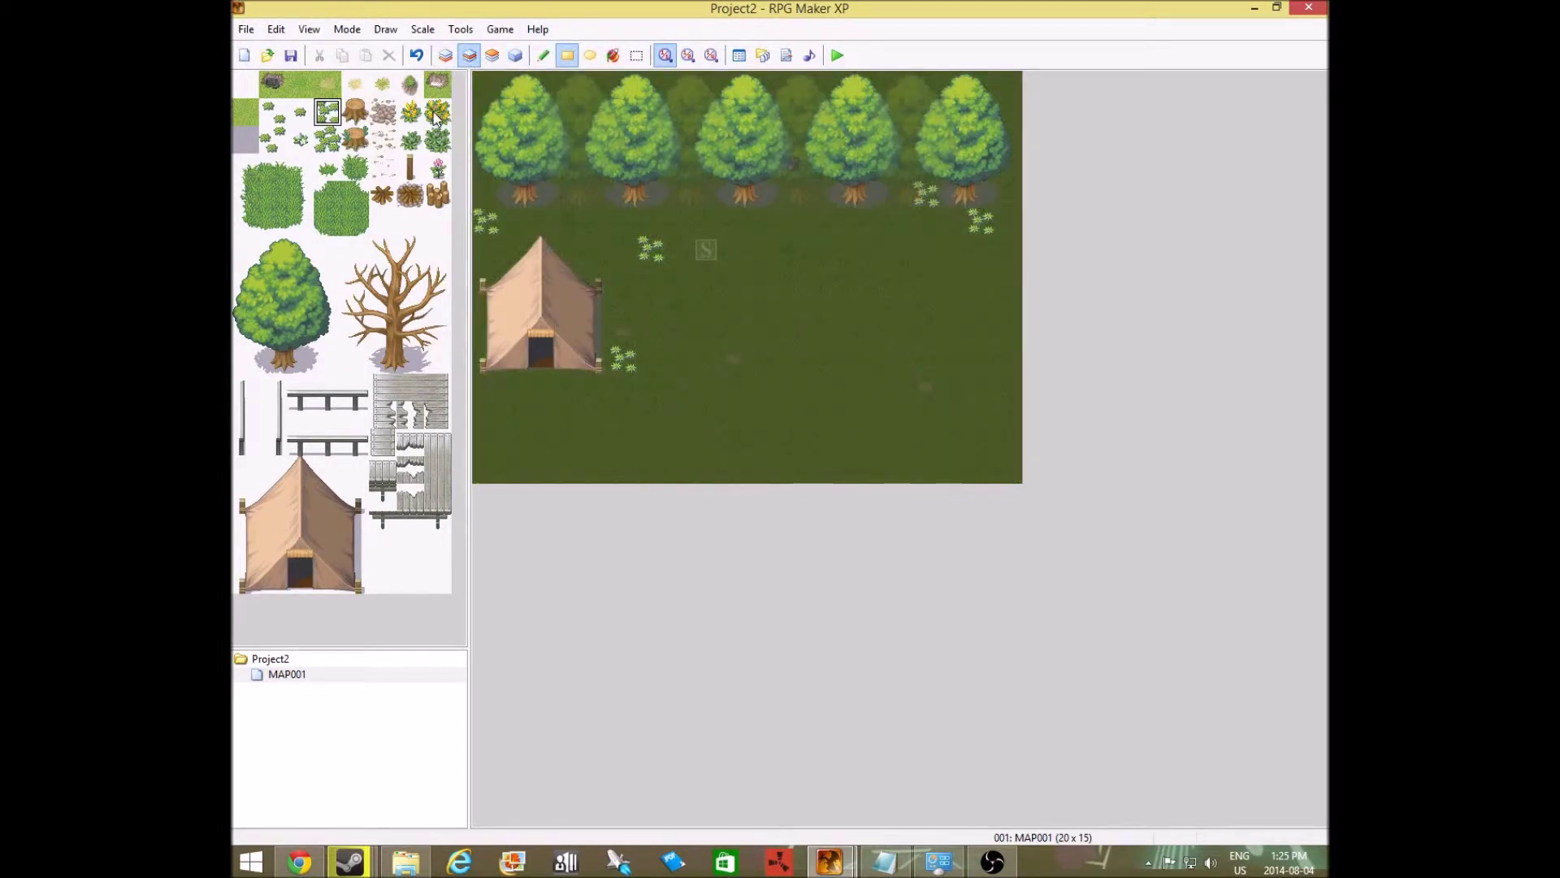
{"action": "left_click", "coordinate": [493, 56]}
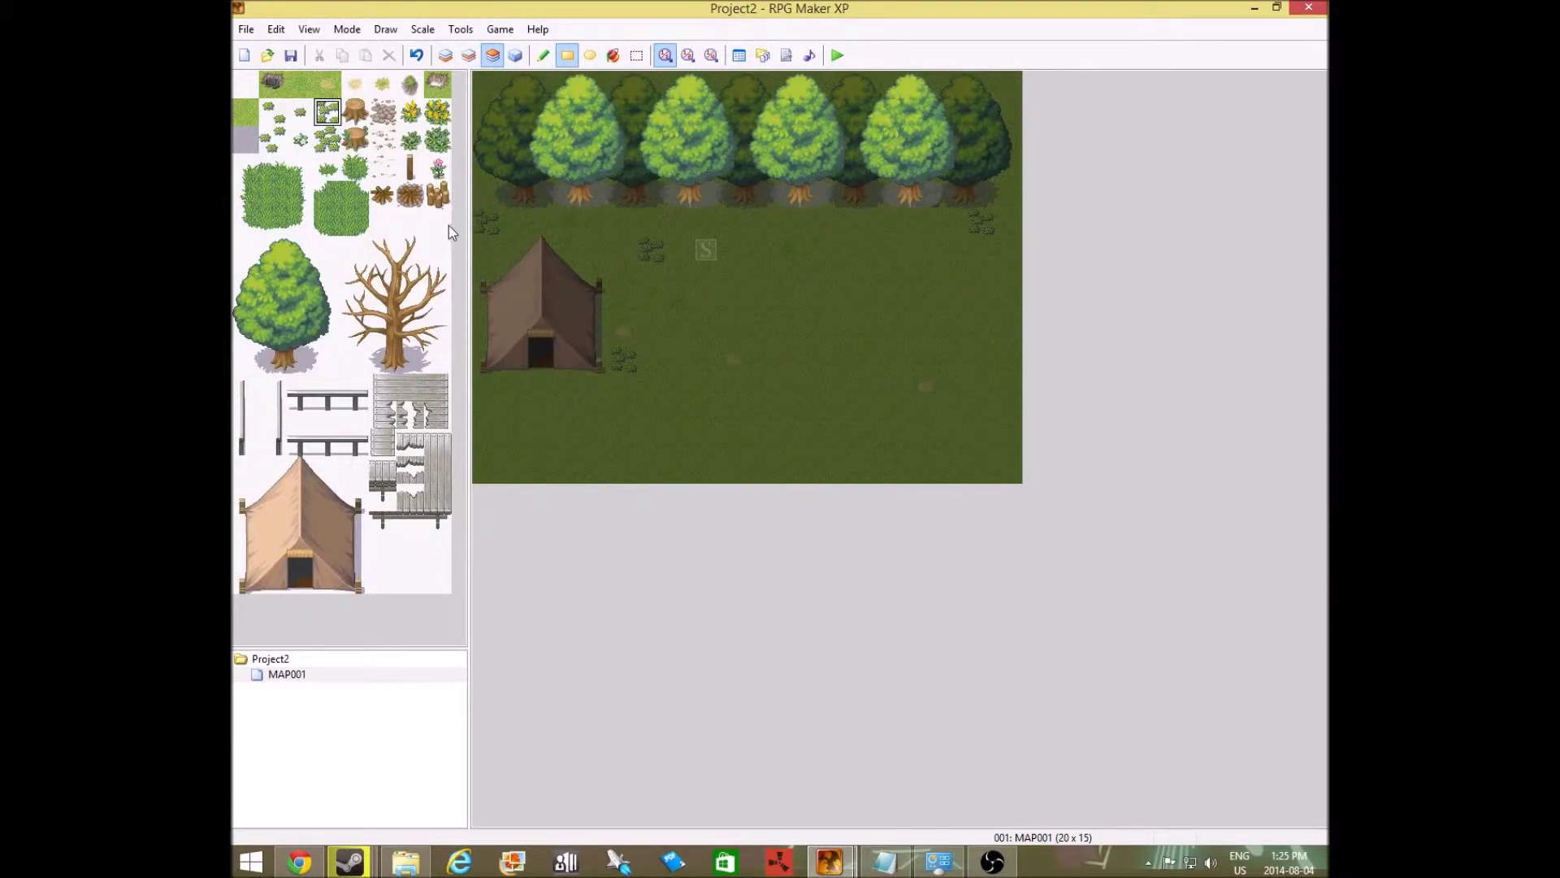
{"action": "left_click", "coordinate": [435, 167]}
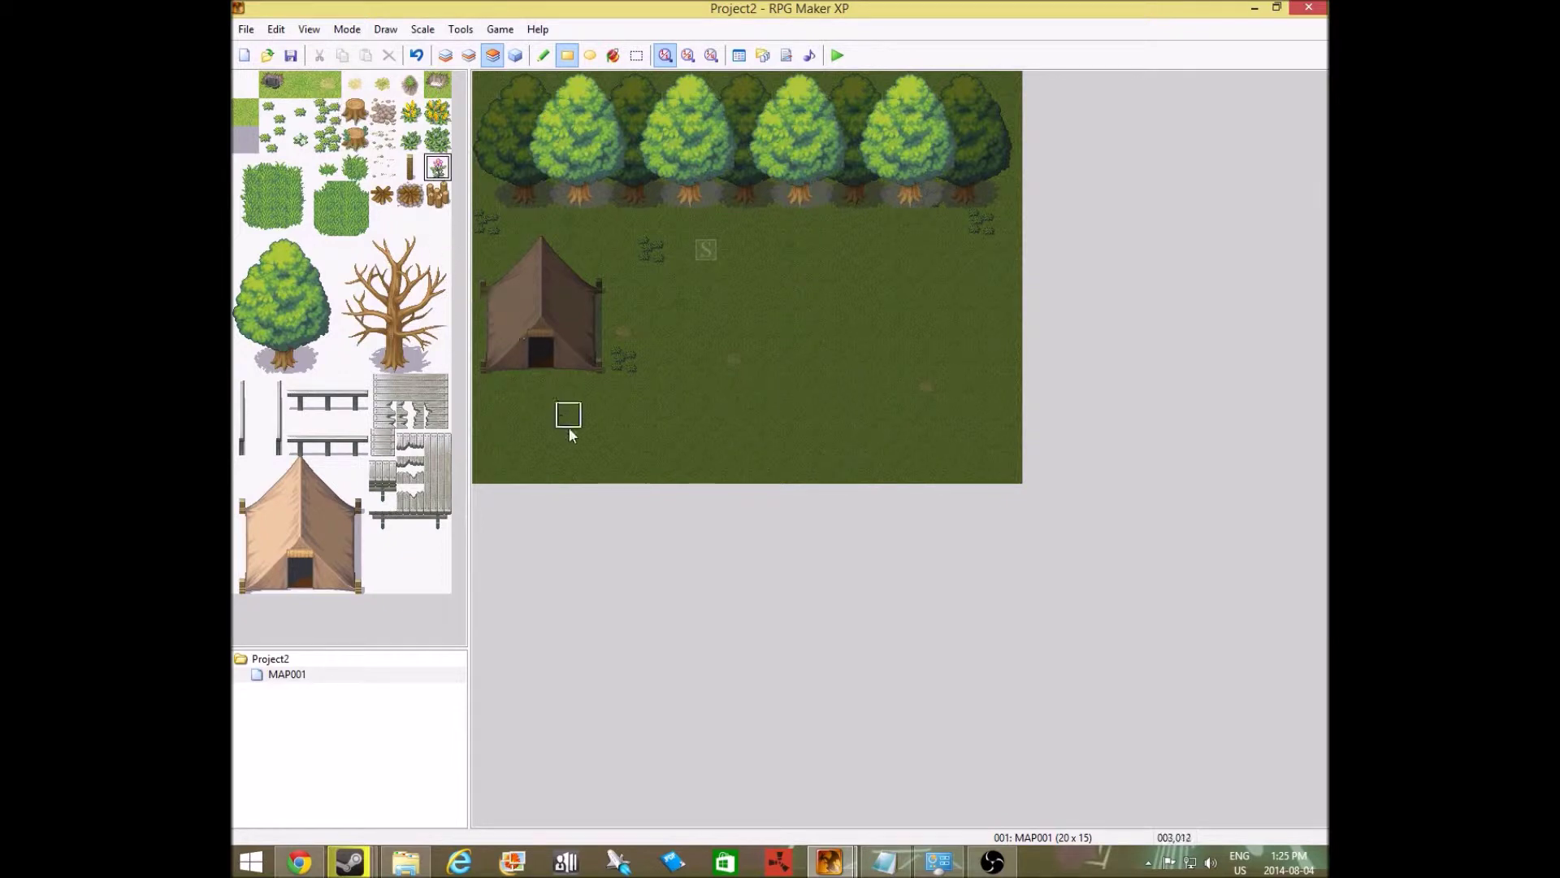
{"action": "left_click", "coordinate": [573, 385]}
{"action": "left_click", "coordinate": [515, 387]}
{"action": "left_click", "coordinate": [515, 55]}
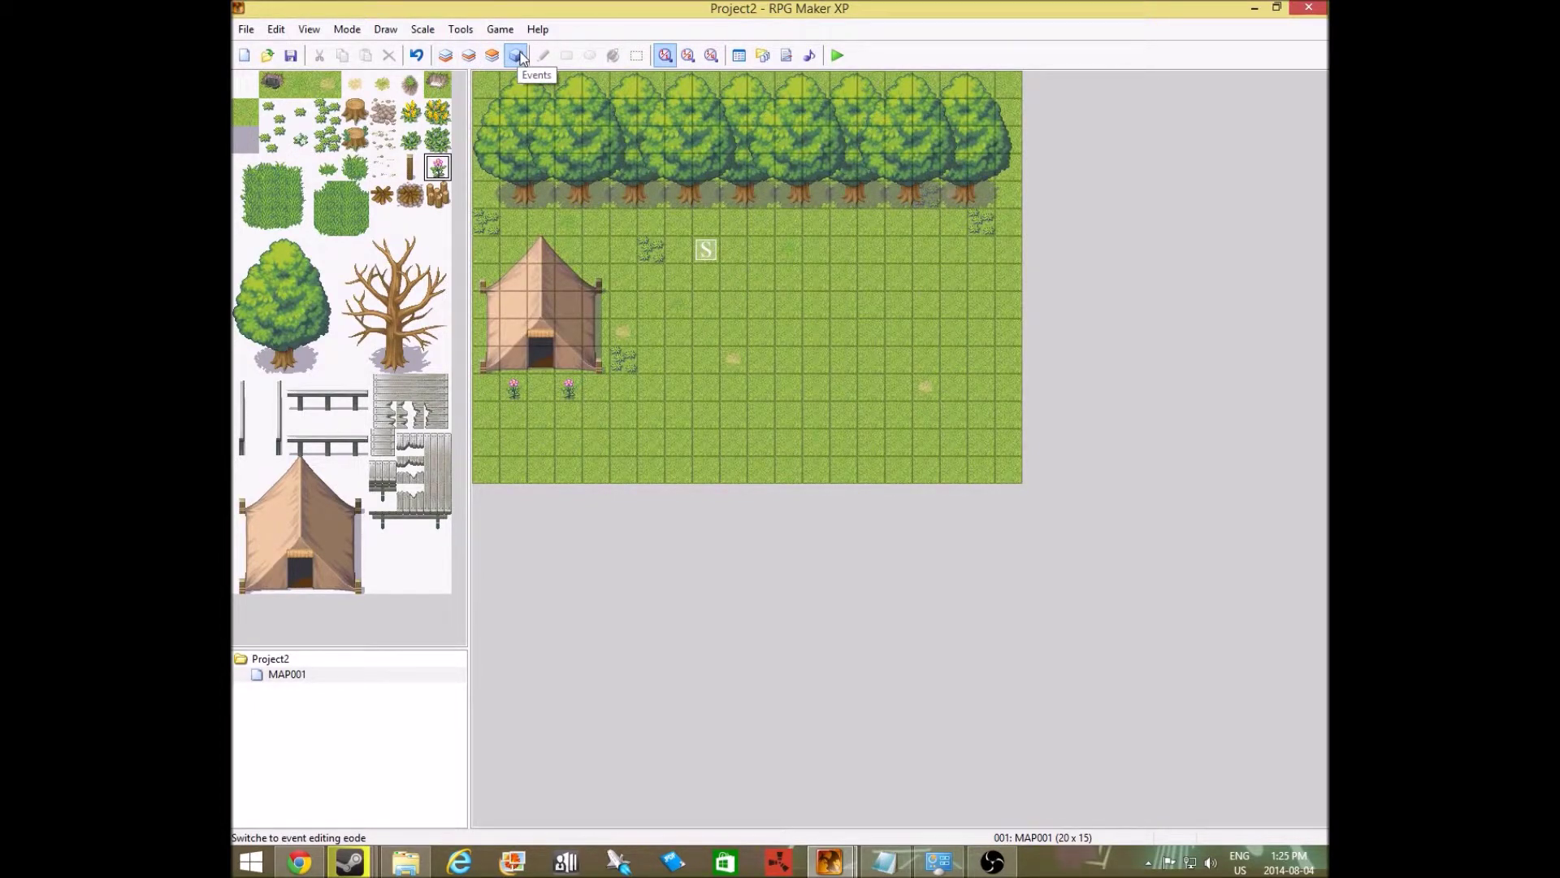
Create a new event right of the start point with the 002-Fighter02 sprite
{"action": "double_click", "coordinate": [793, 275]}
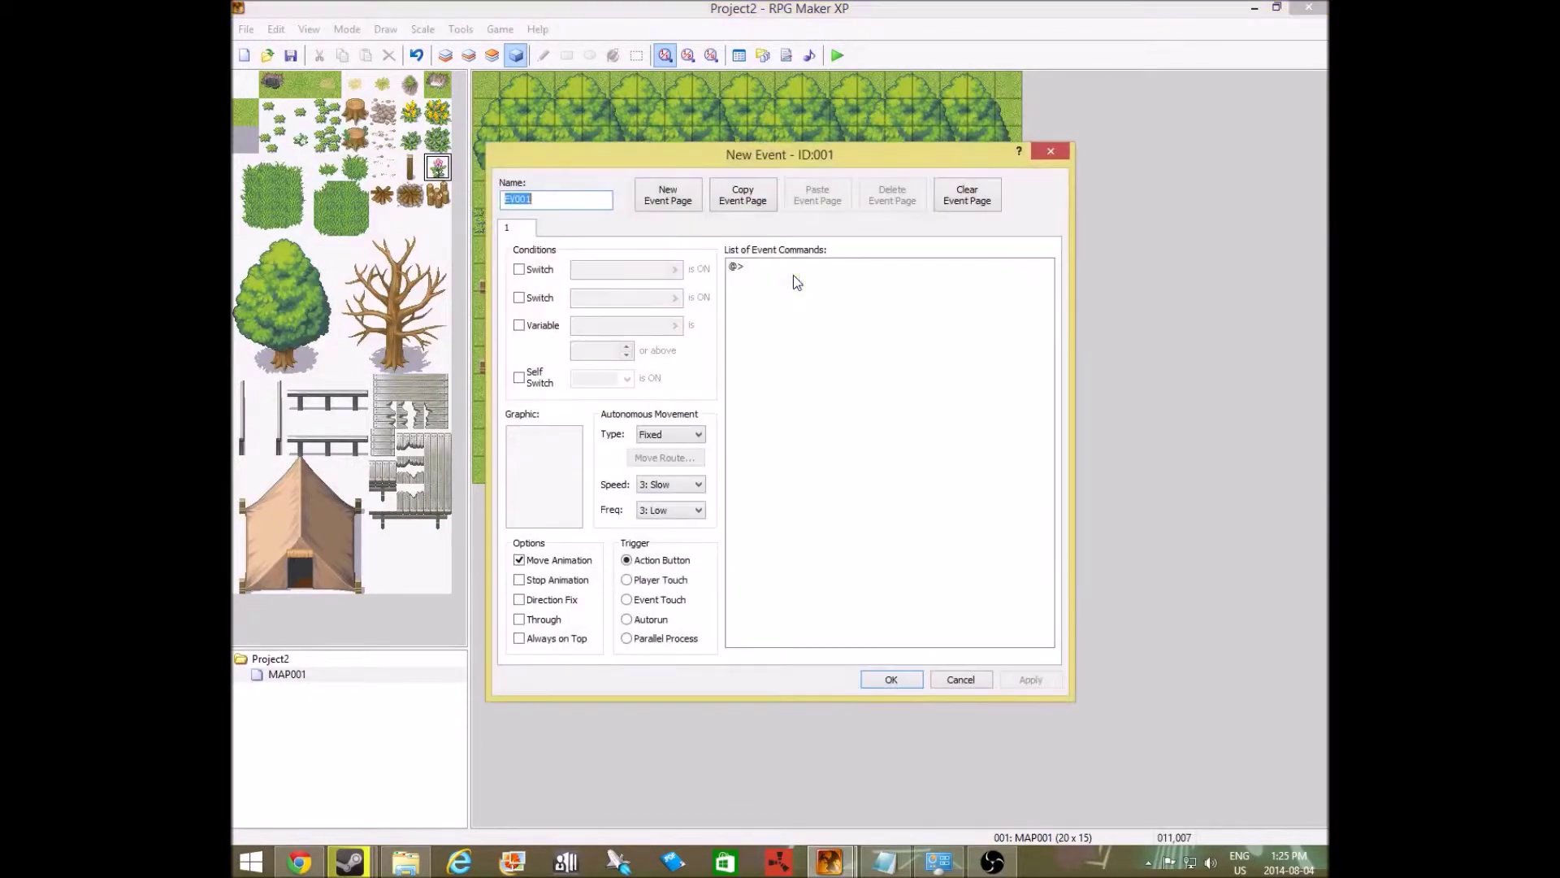
{"action": "double_click", "coordinate": [544, 476]}
{"action": "left_click", "coordinate": [586, 272]}
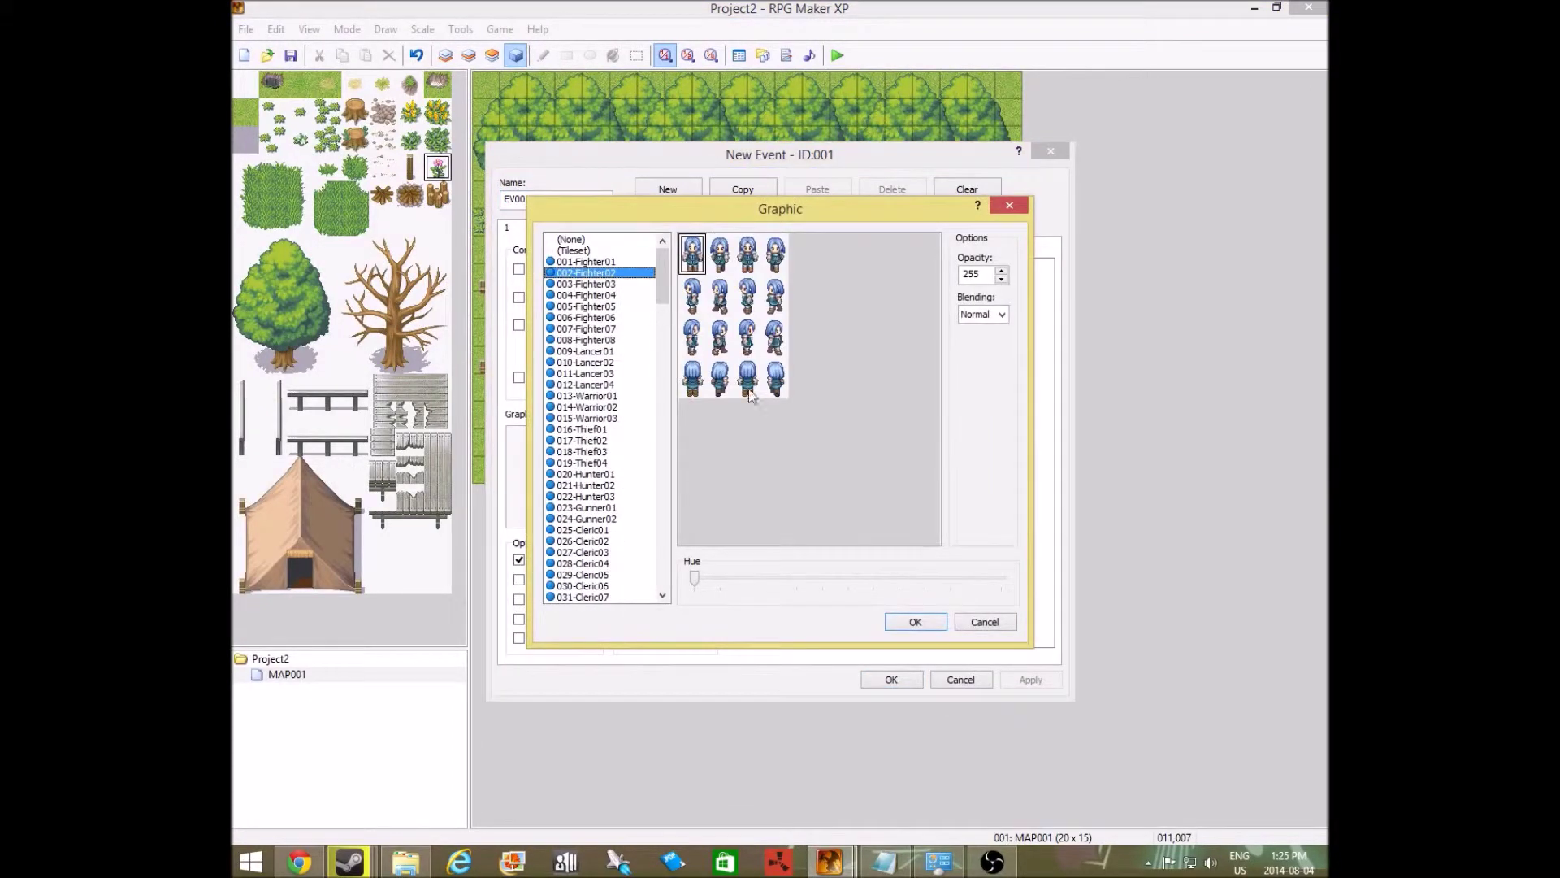
{"action": "left_click", "coordinate": [931, 622]}
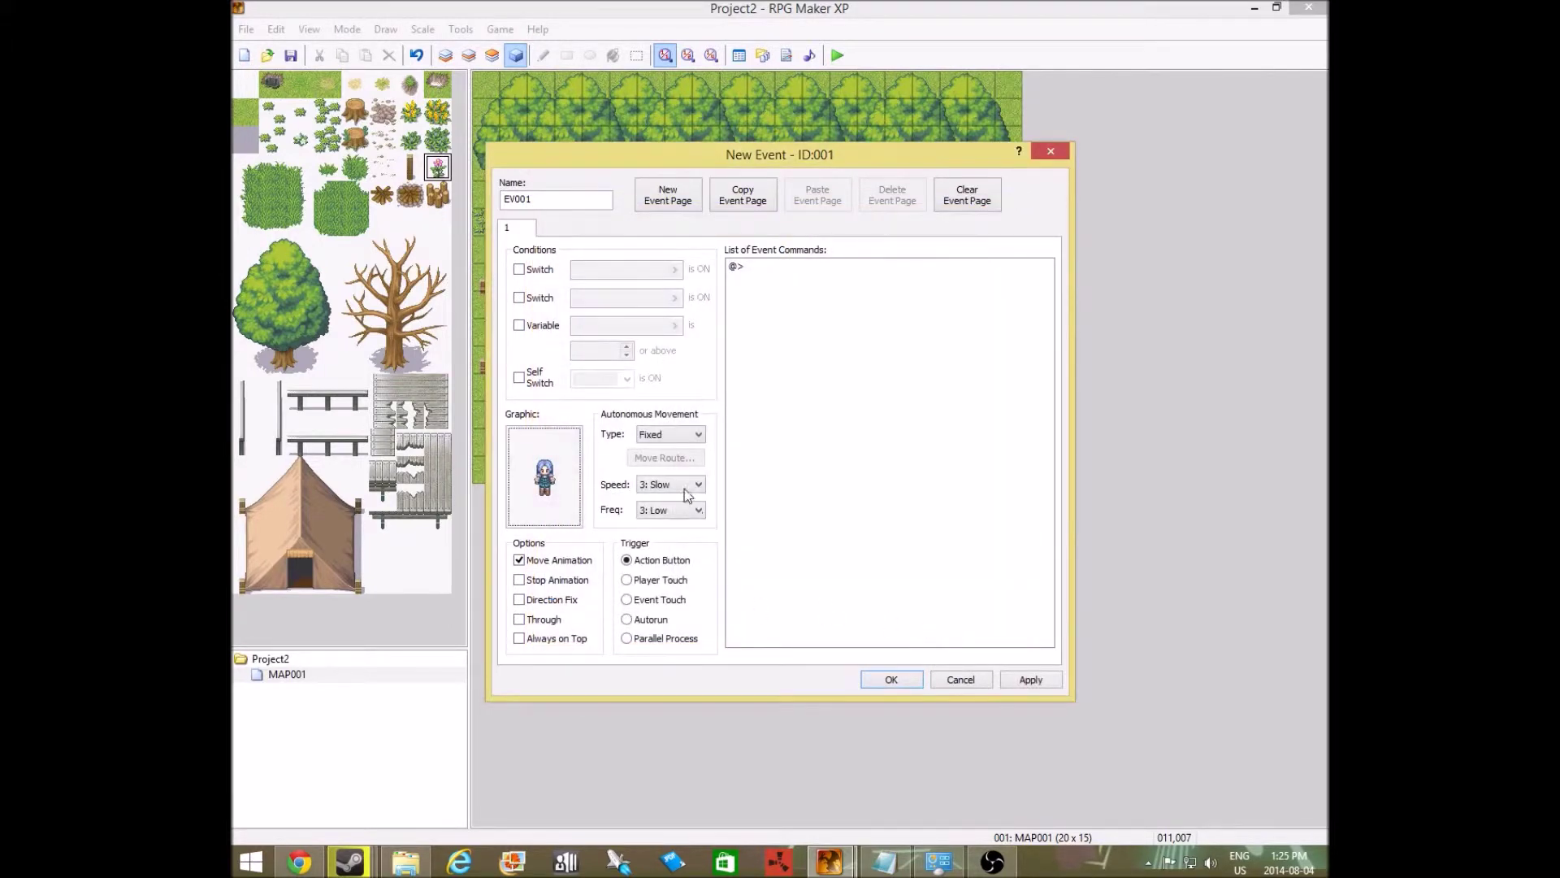
Give the event Random movement at speed 6: Fastest and save it
{"action": "left_click", "coordinate": [674, 437]}
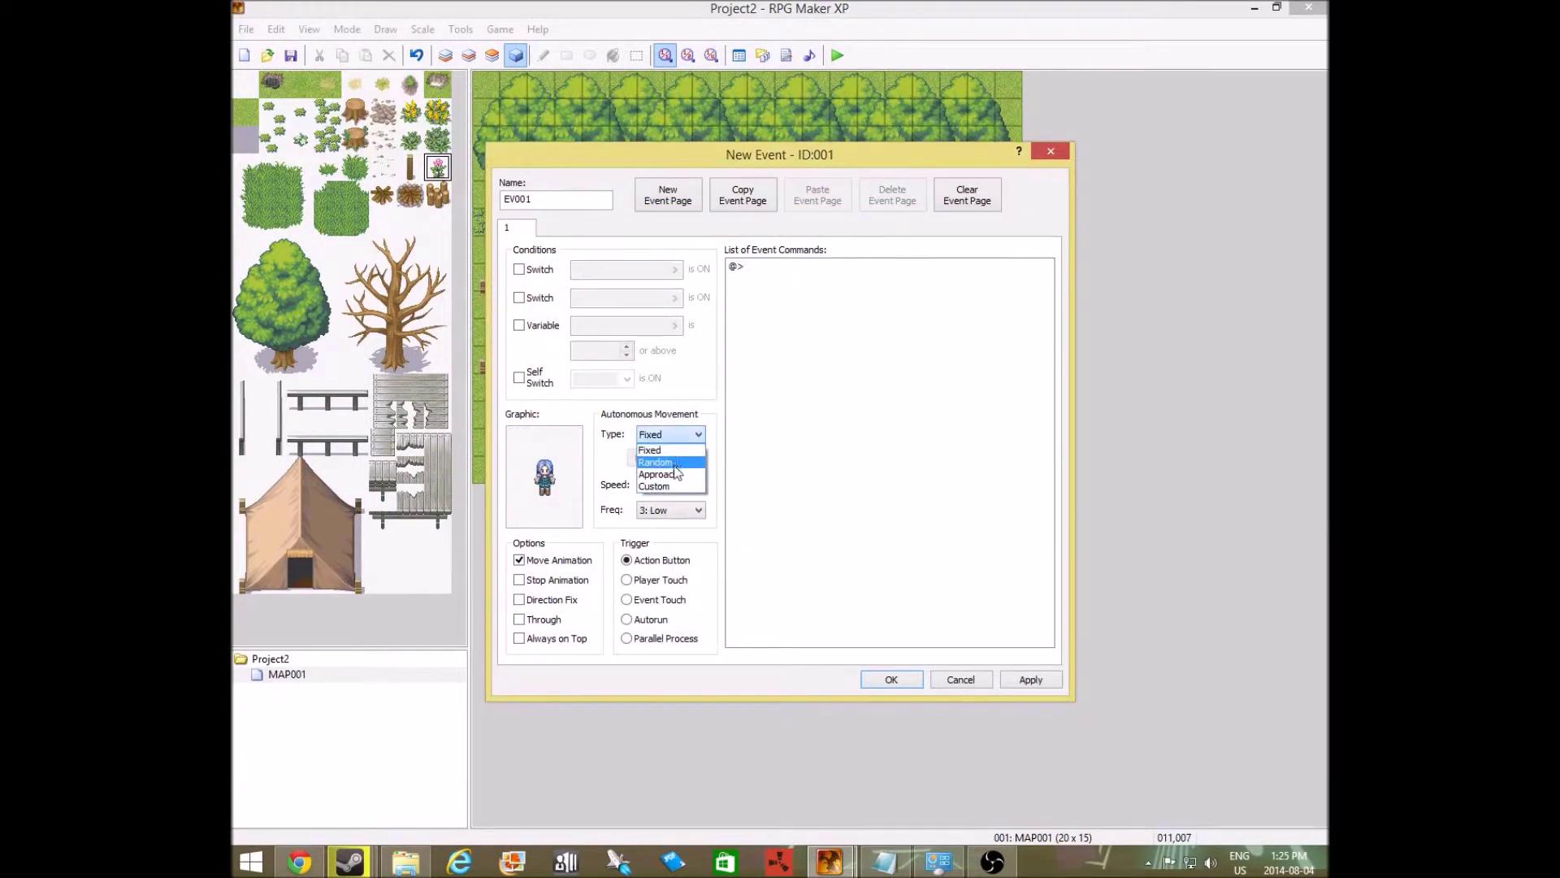
{"action": "left_click", "coordinate": [674, 462]}
{"action": "left_click", "coordinate": [670, 485]}
{"action": "left_click", "coordinate": [663, 551]}
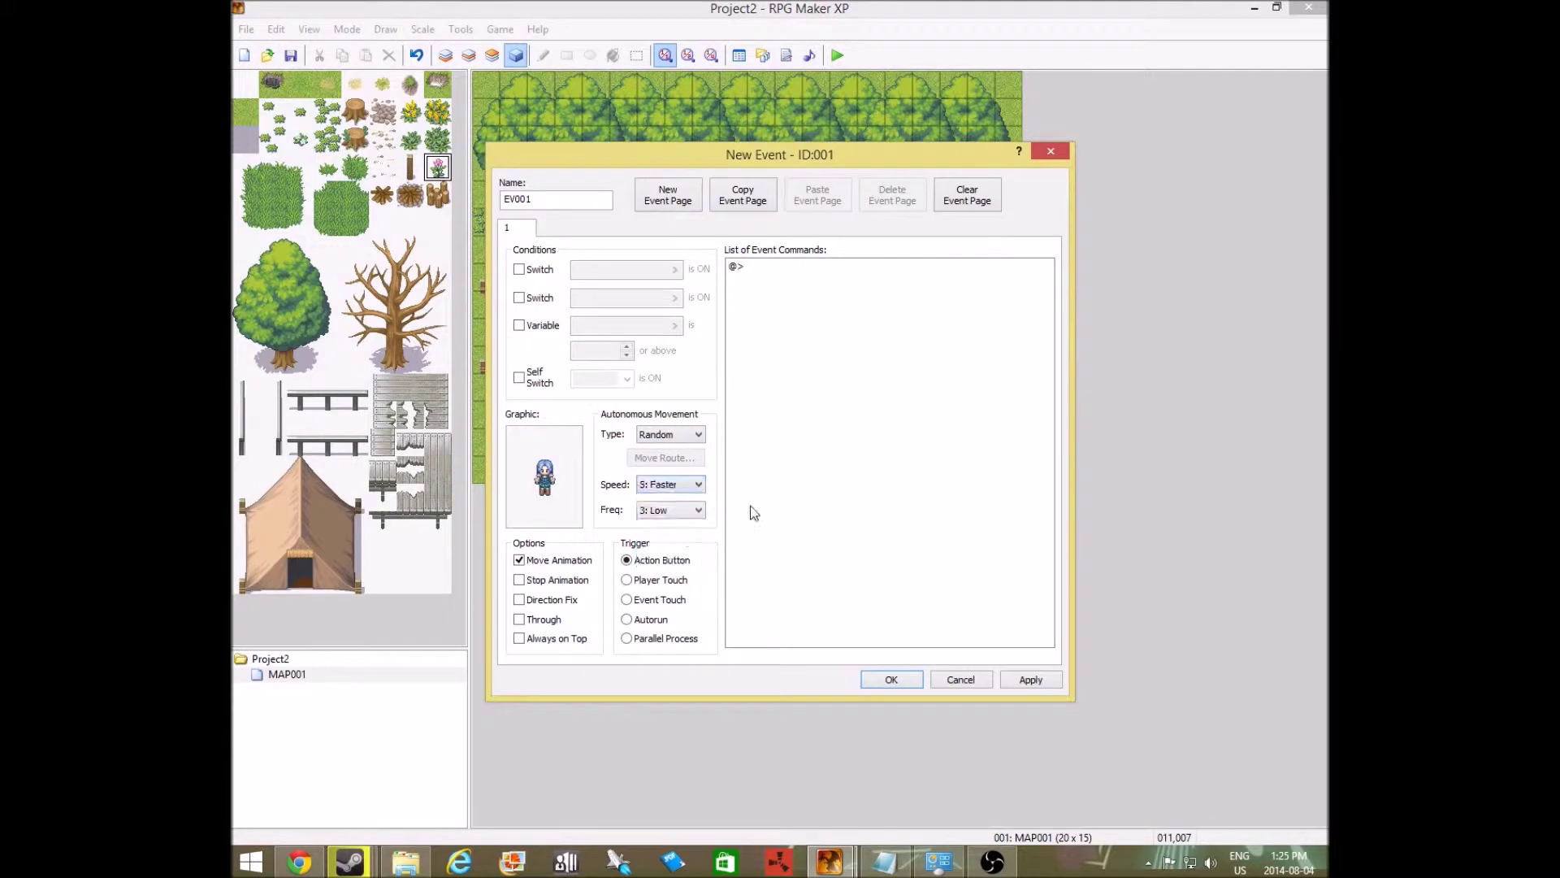
{"action": "left_click", "coordinate": [662, 485]}
{"action": "left_click", "coordinate": [668, 564]}
{"action": "left_click", "coordinate": [1025, 680]}
{"action": "left_click", "coordinate": [884, 680]}
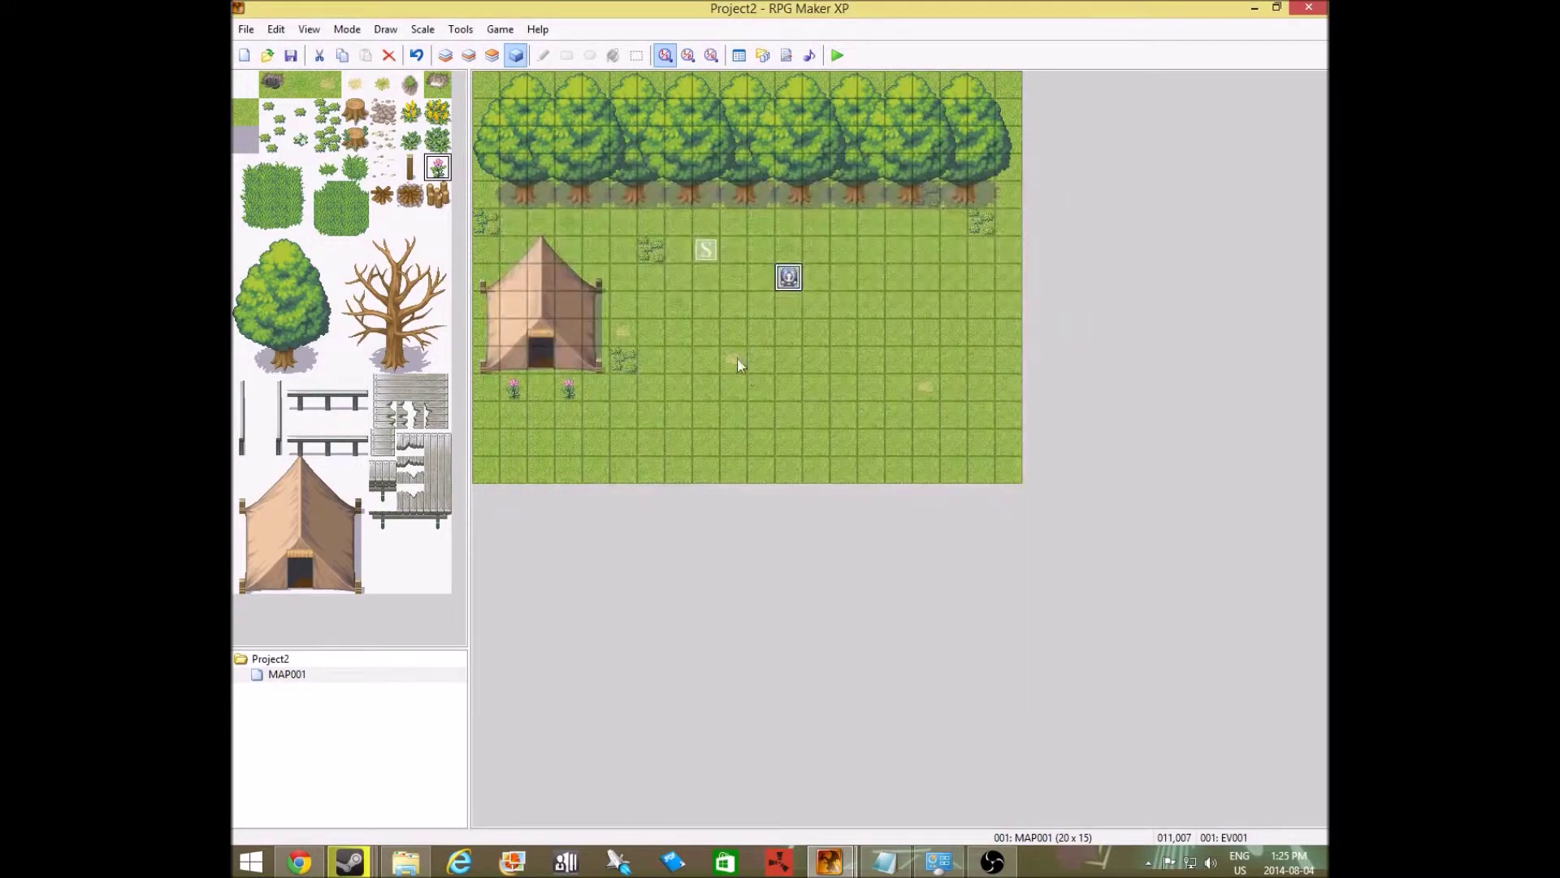
{"action": "left_click", "coordinate": [752, 277]}
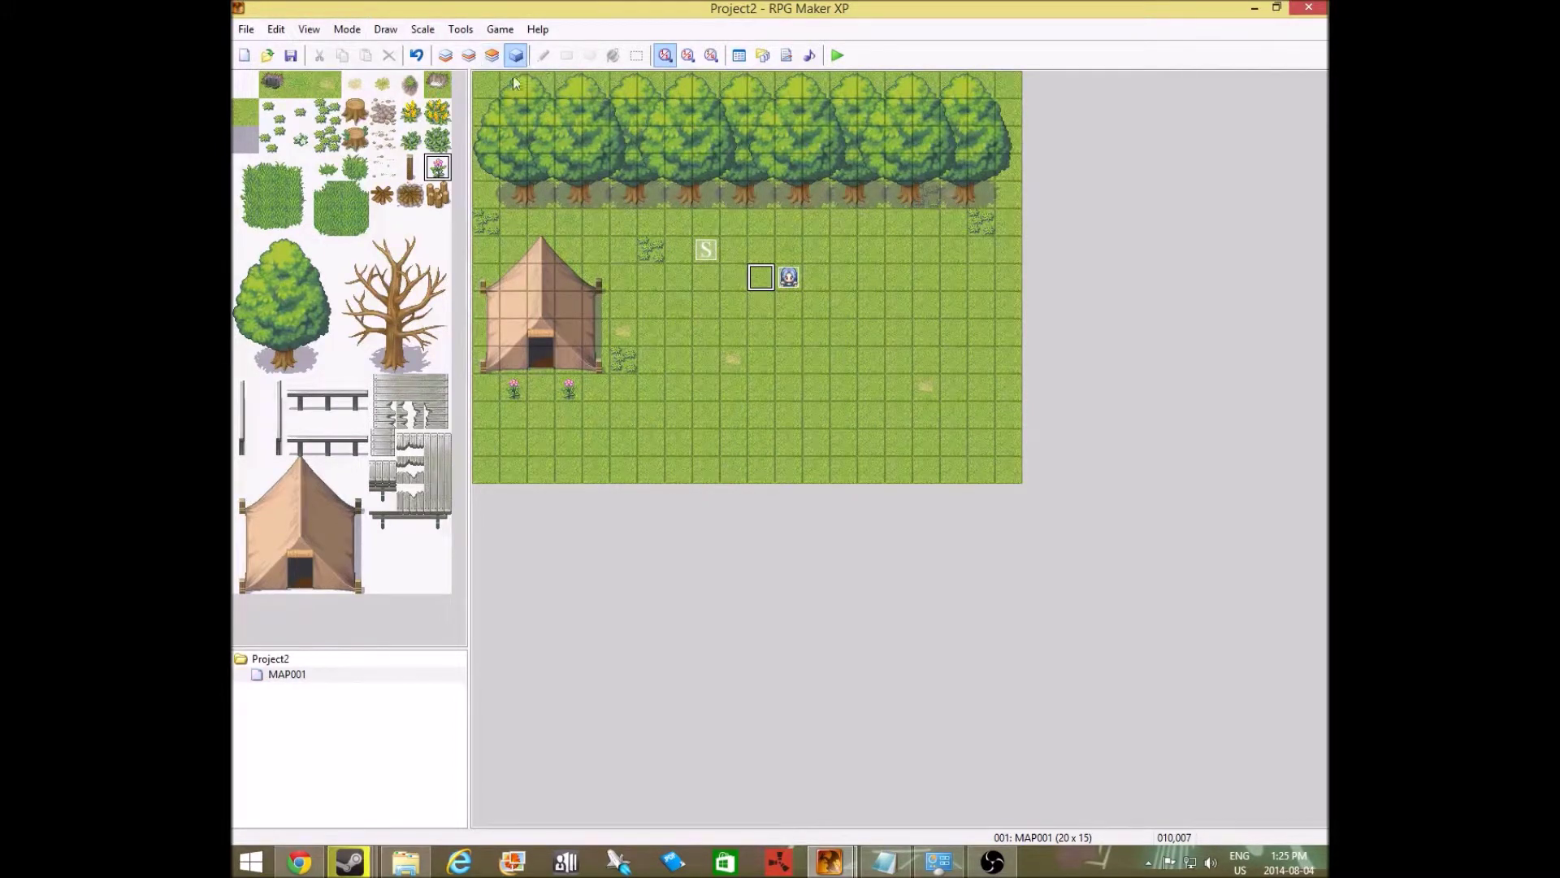
{"action": "left_click", "coordinate": [445, 55]}
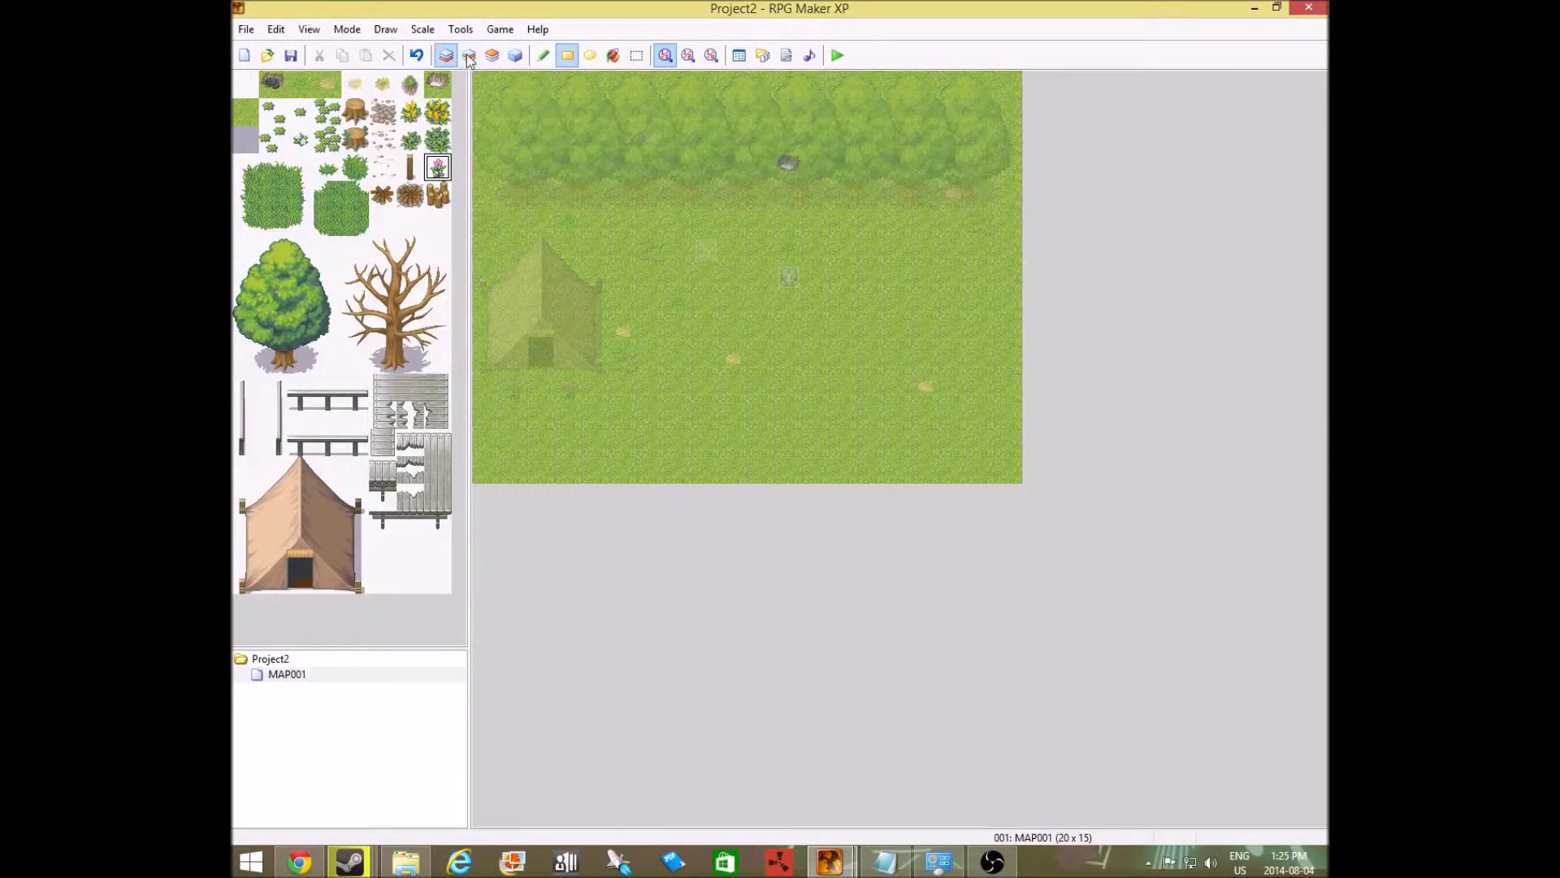
{"action": "left_click", "coordinate": [469, 55]}
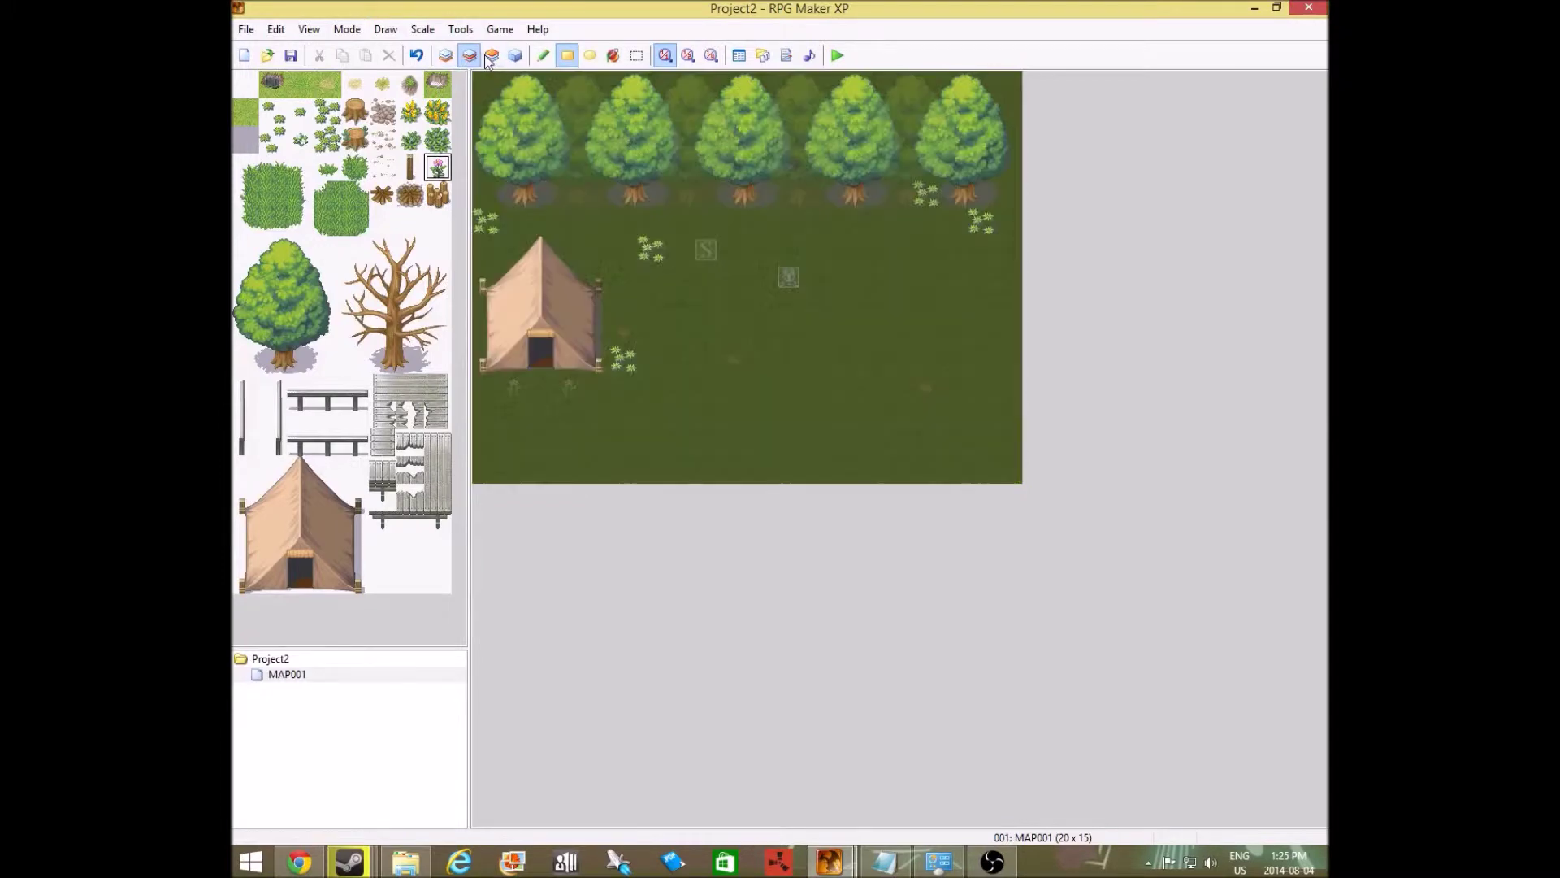
{"action": "left_click", "coordinate": [542, 56]}
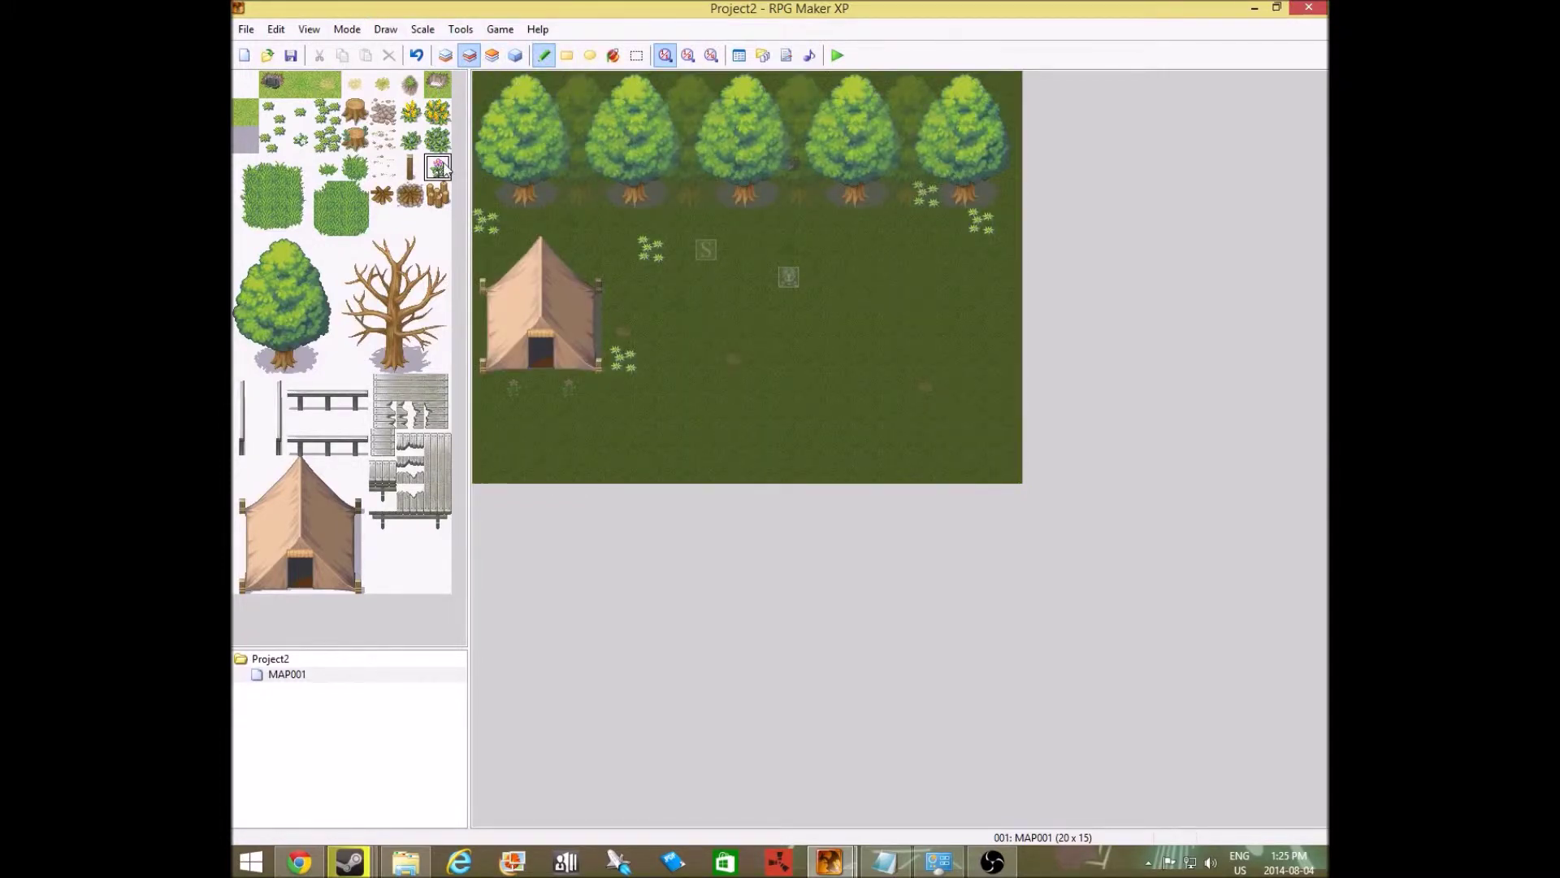
{"action": "left_click", "coordinate": [652, 305]}
{"action": "left_click", "coordinate": [769, 351]}
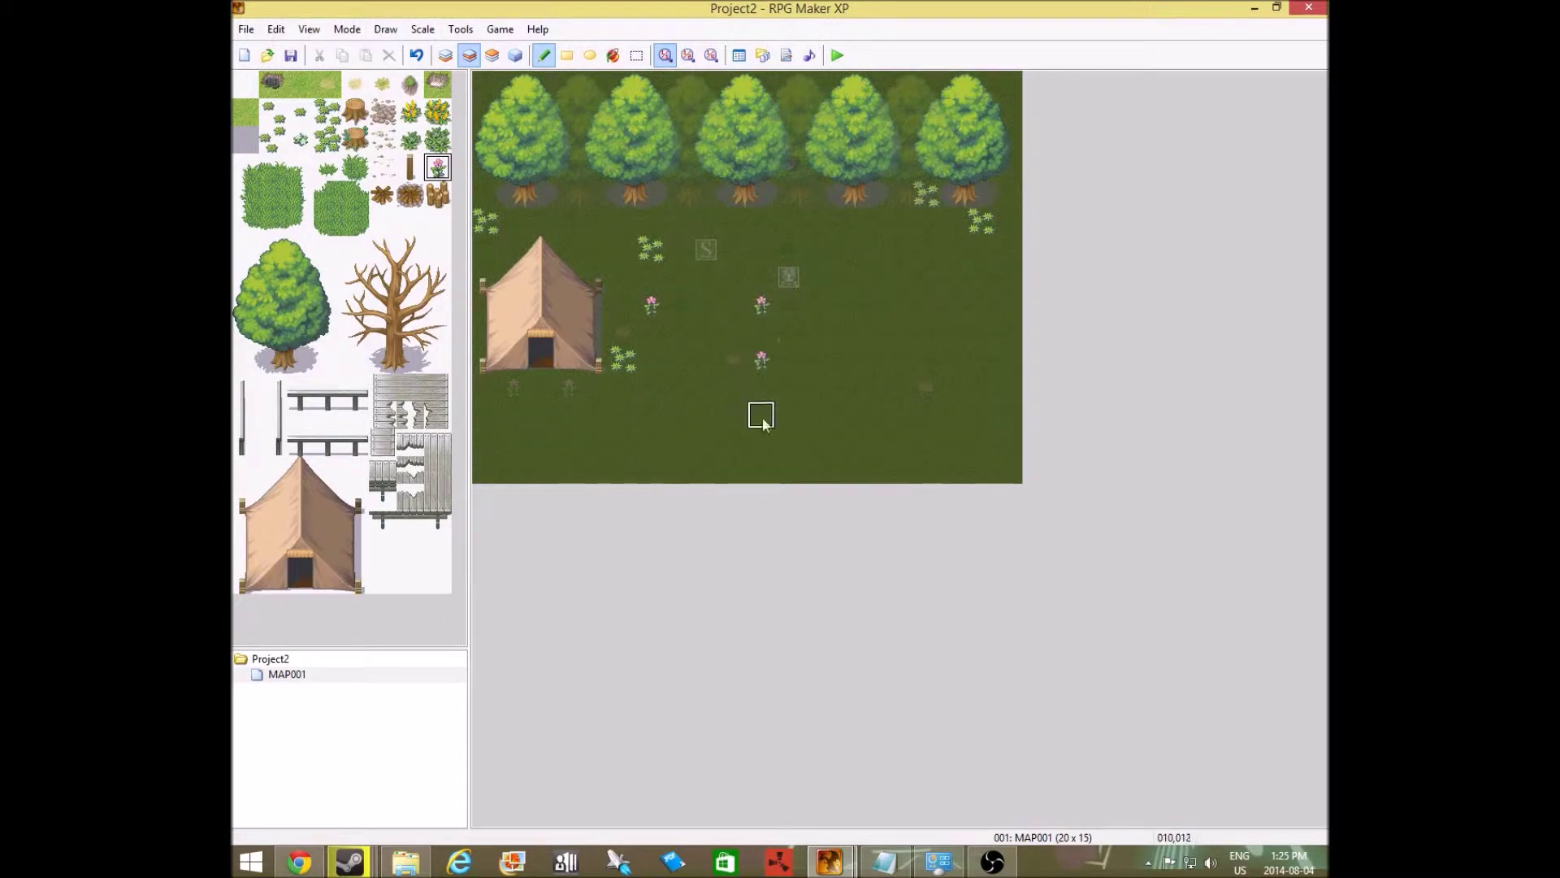
{"action": "left_click", "coordinate": [566, 55]}
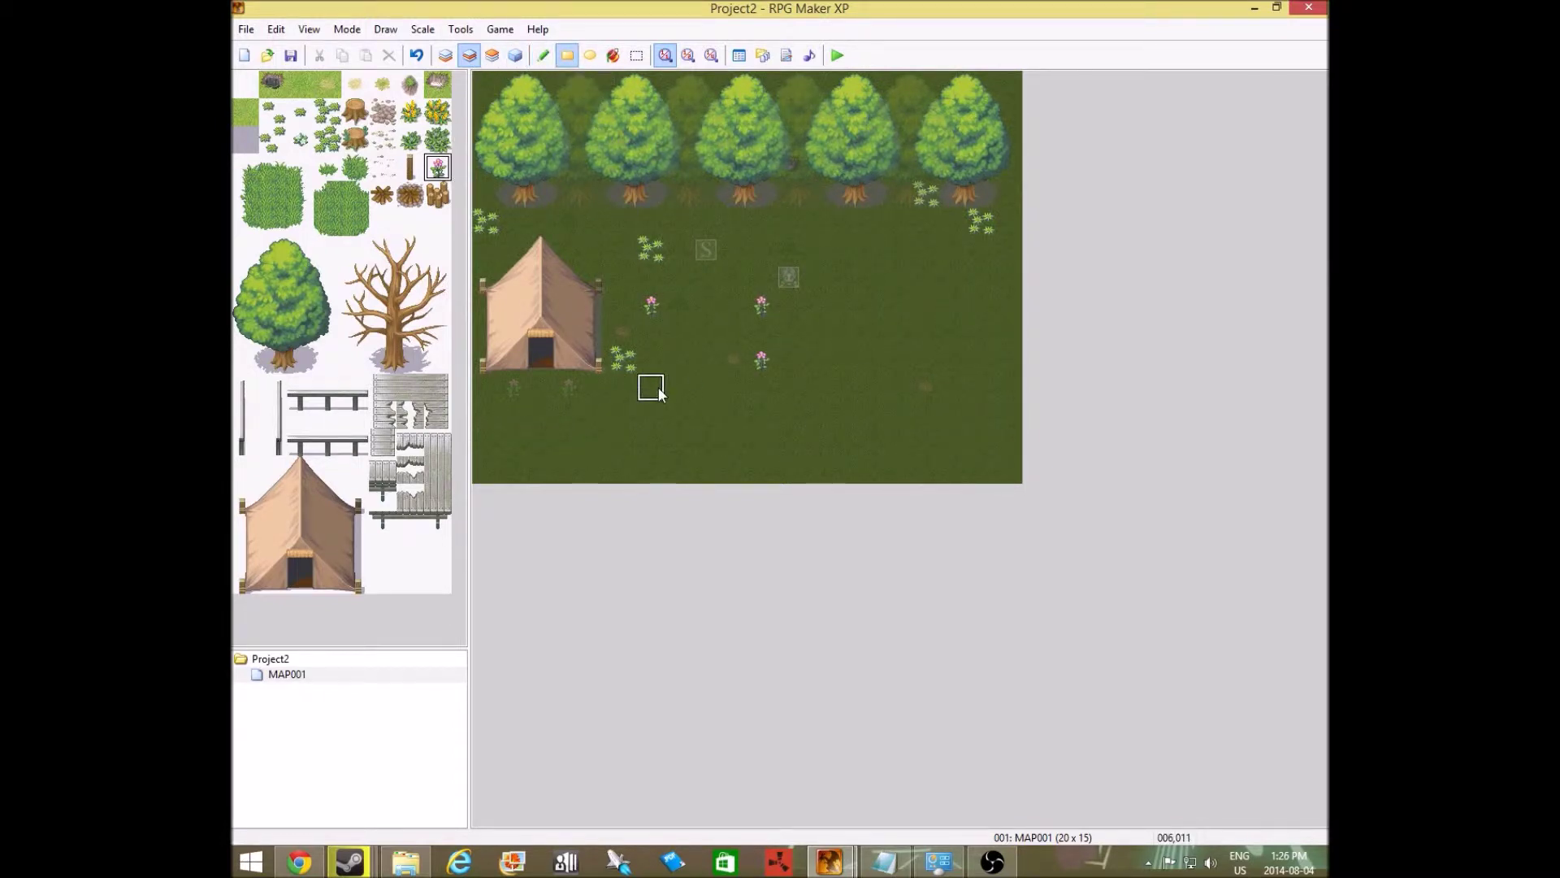
{"action": "mouse_move", "coordinate": [658, 388]}
{"action": "left_mouse_down"}
{"action": "mouse_move", "coordinate": [812, 472]}
{"action": "mouse_move", "coordinate": [650, 394]}
{"action": "left_mouse_up"}
{"action": "left_click", "coordinate": [590, 55]}
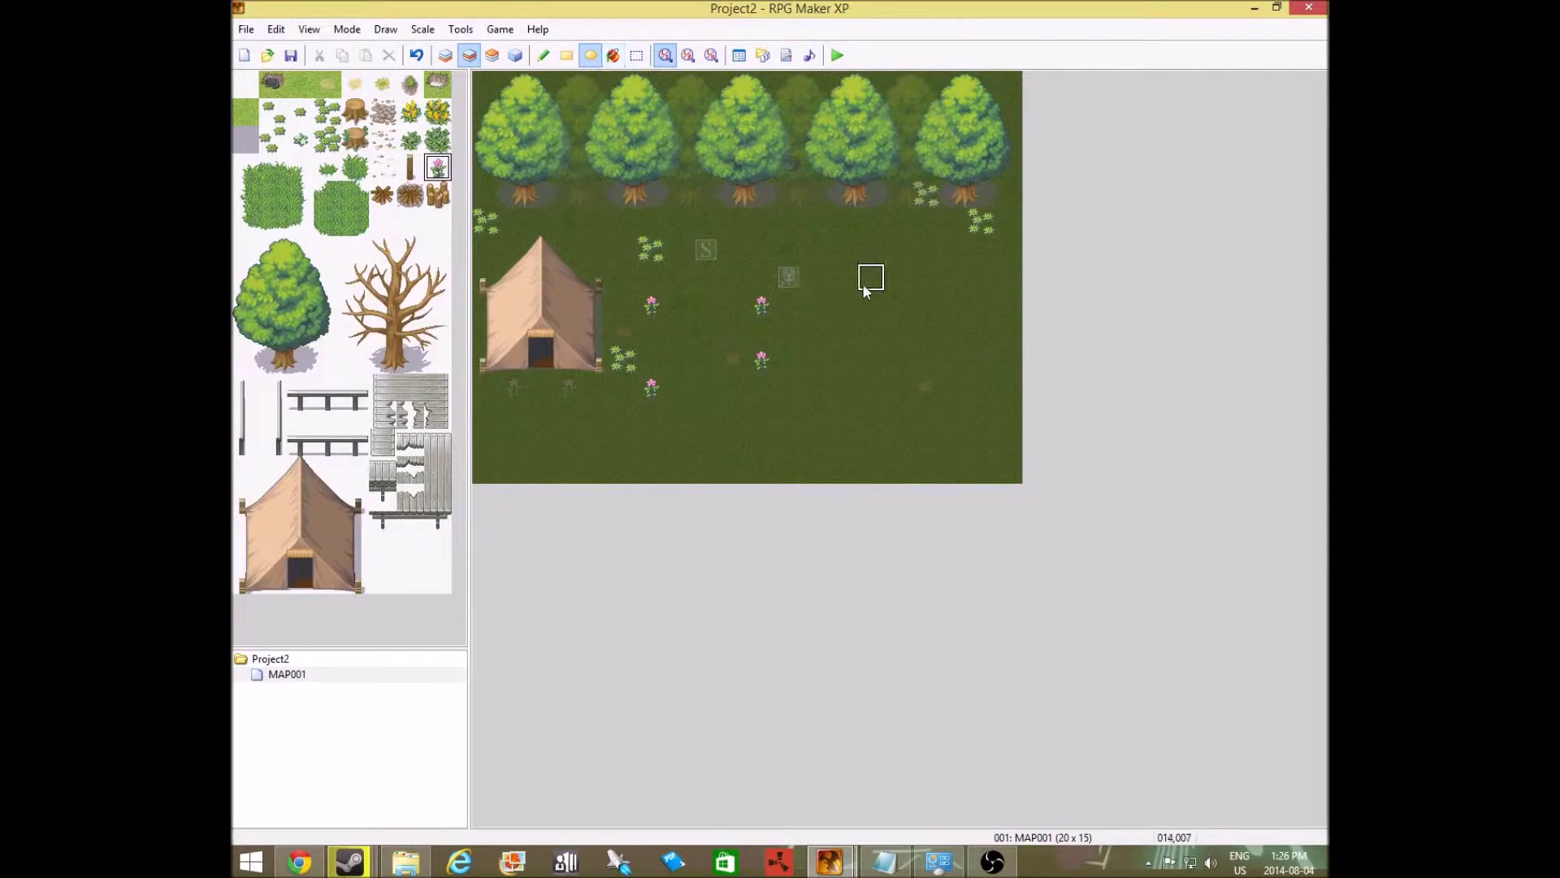
{"action": "left_click_drag", "start_coordinate": [860, 274], "coordinate": [974, 419]}
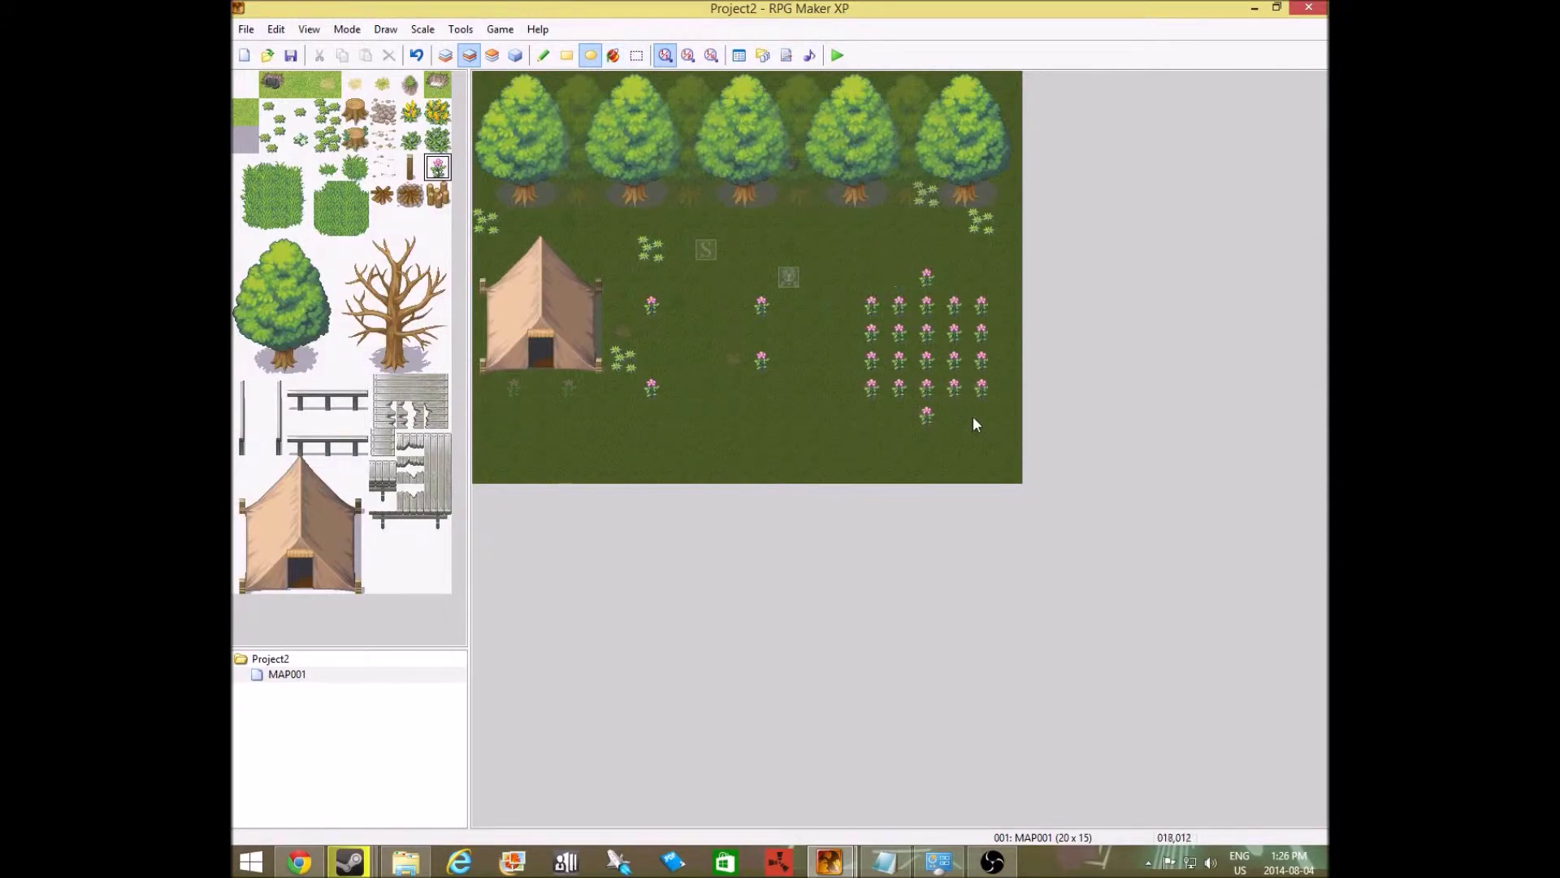
{"action": "key", "text": "ctrl+z"}
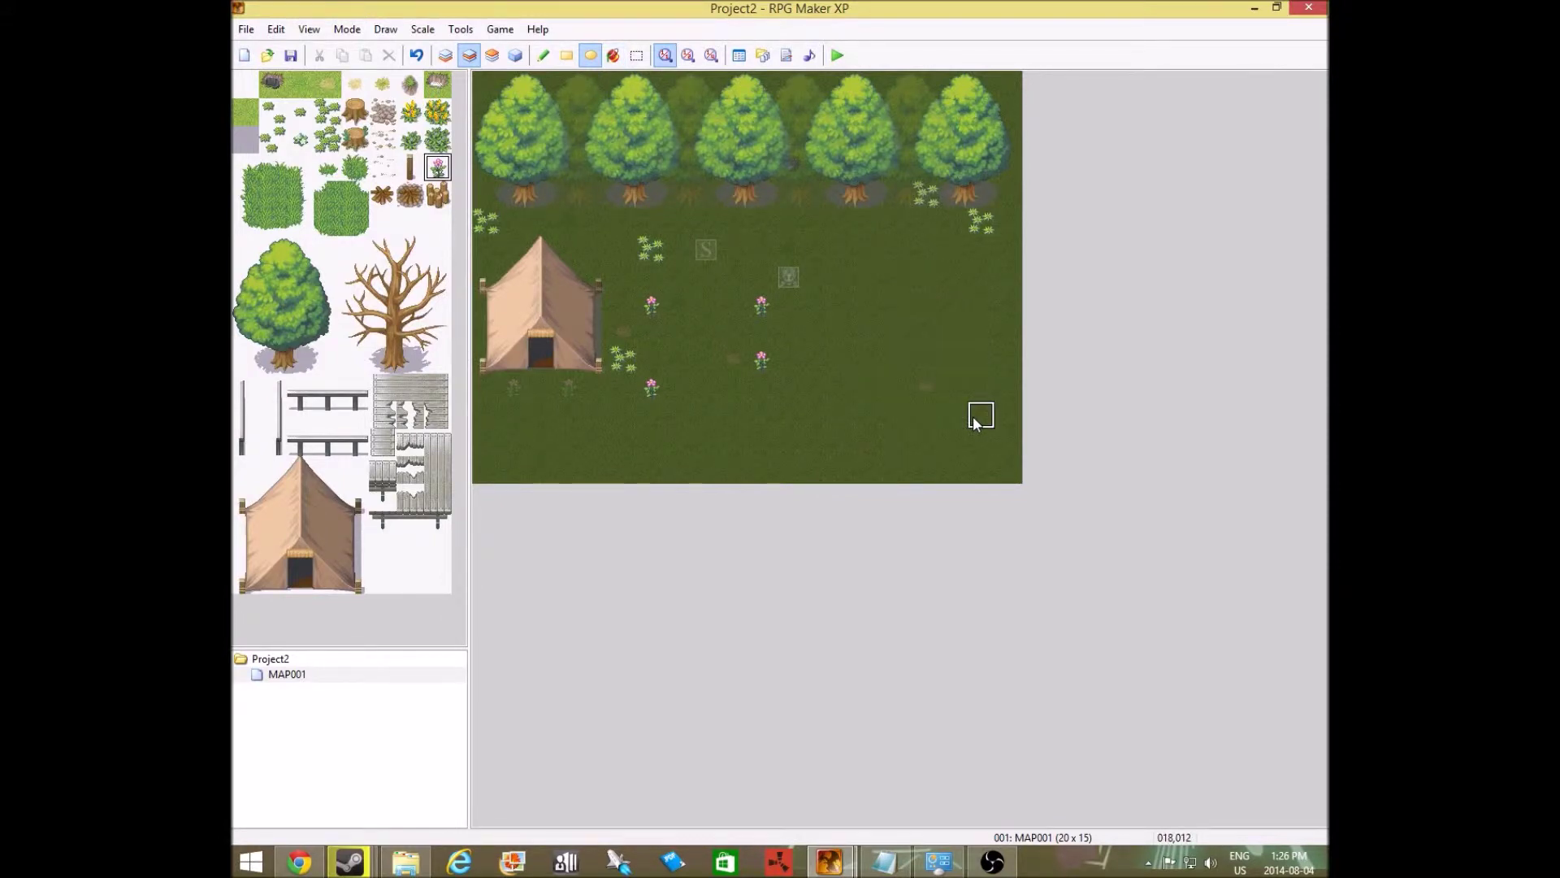
{"action": "left_click", "coordinate": [613, 55]}
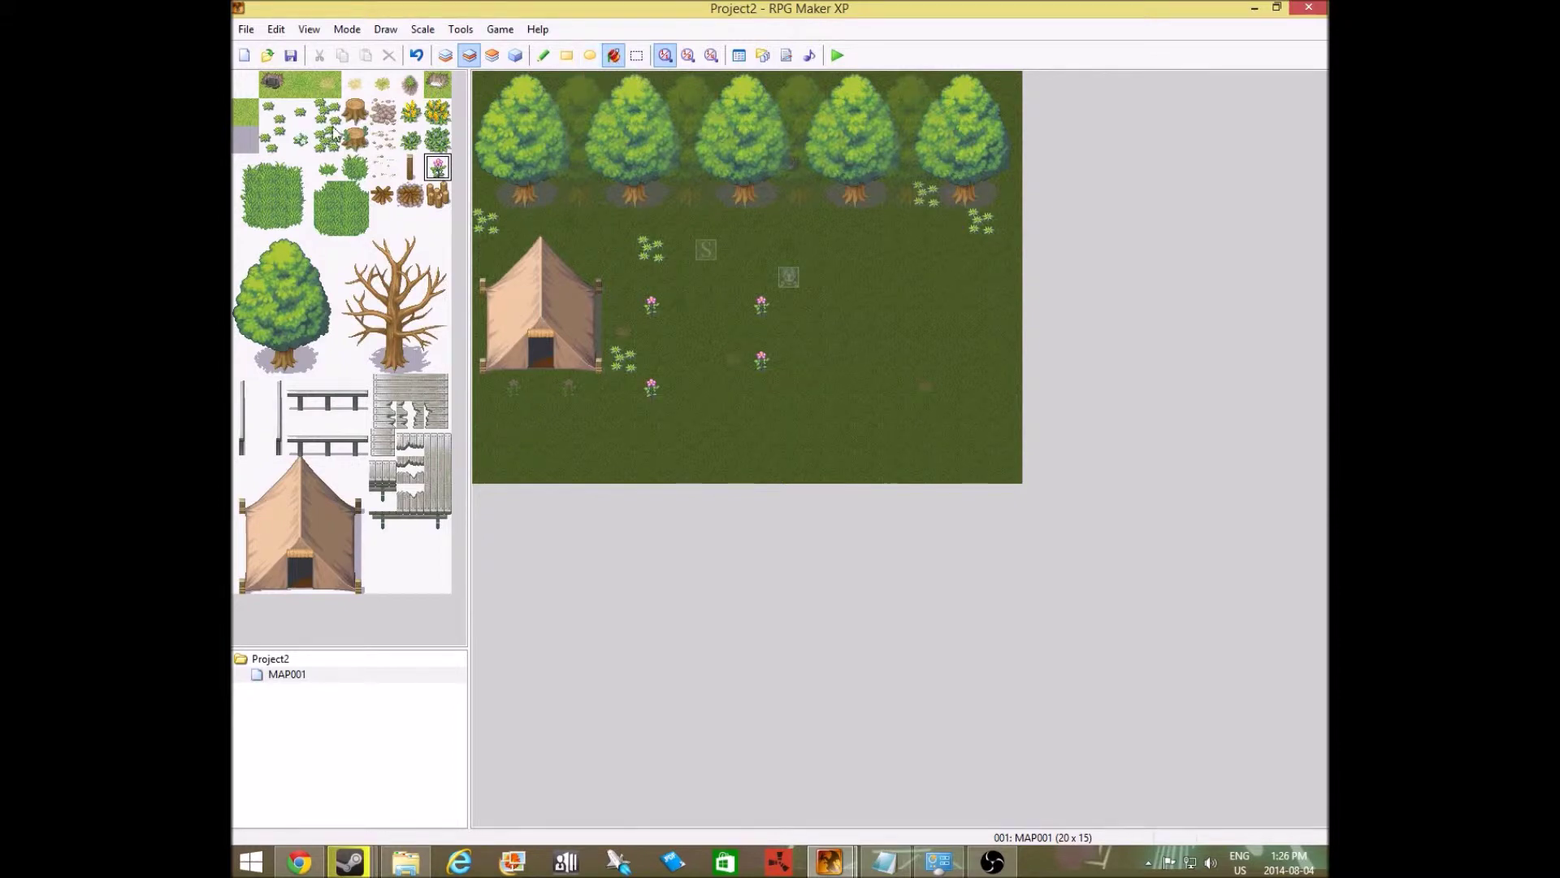
{"action": "left_click", "coordinate": [302, 91]}
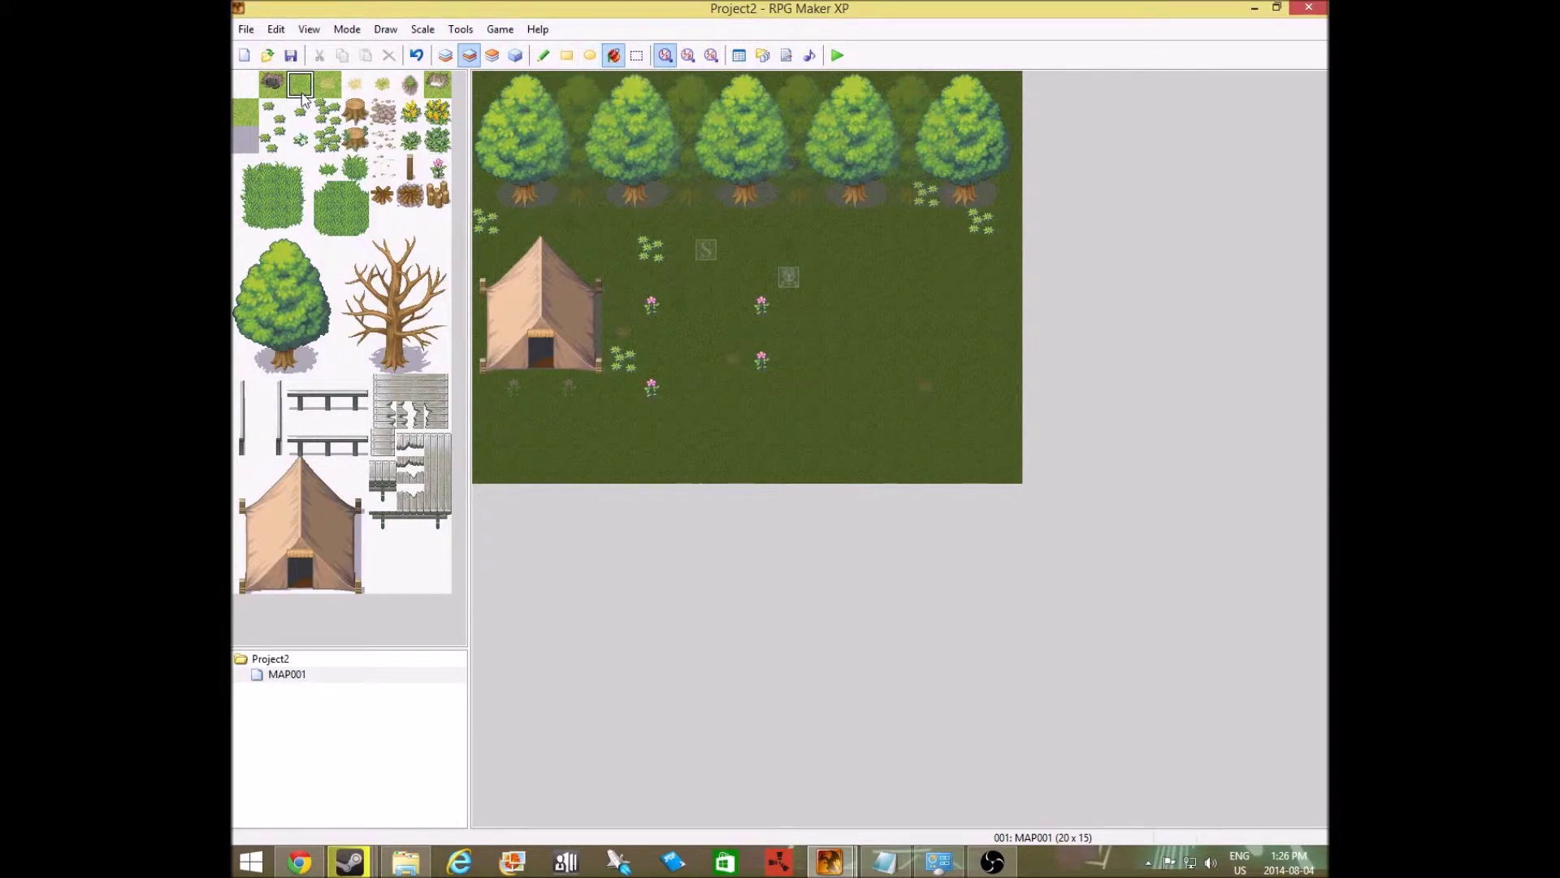
{"action": "left_click", "coordinate": [675, 226]}
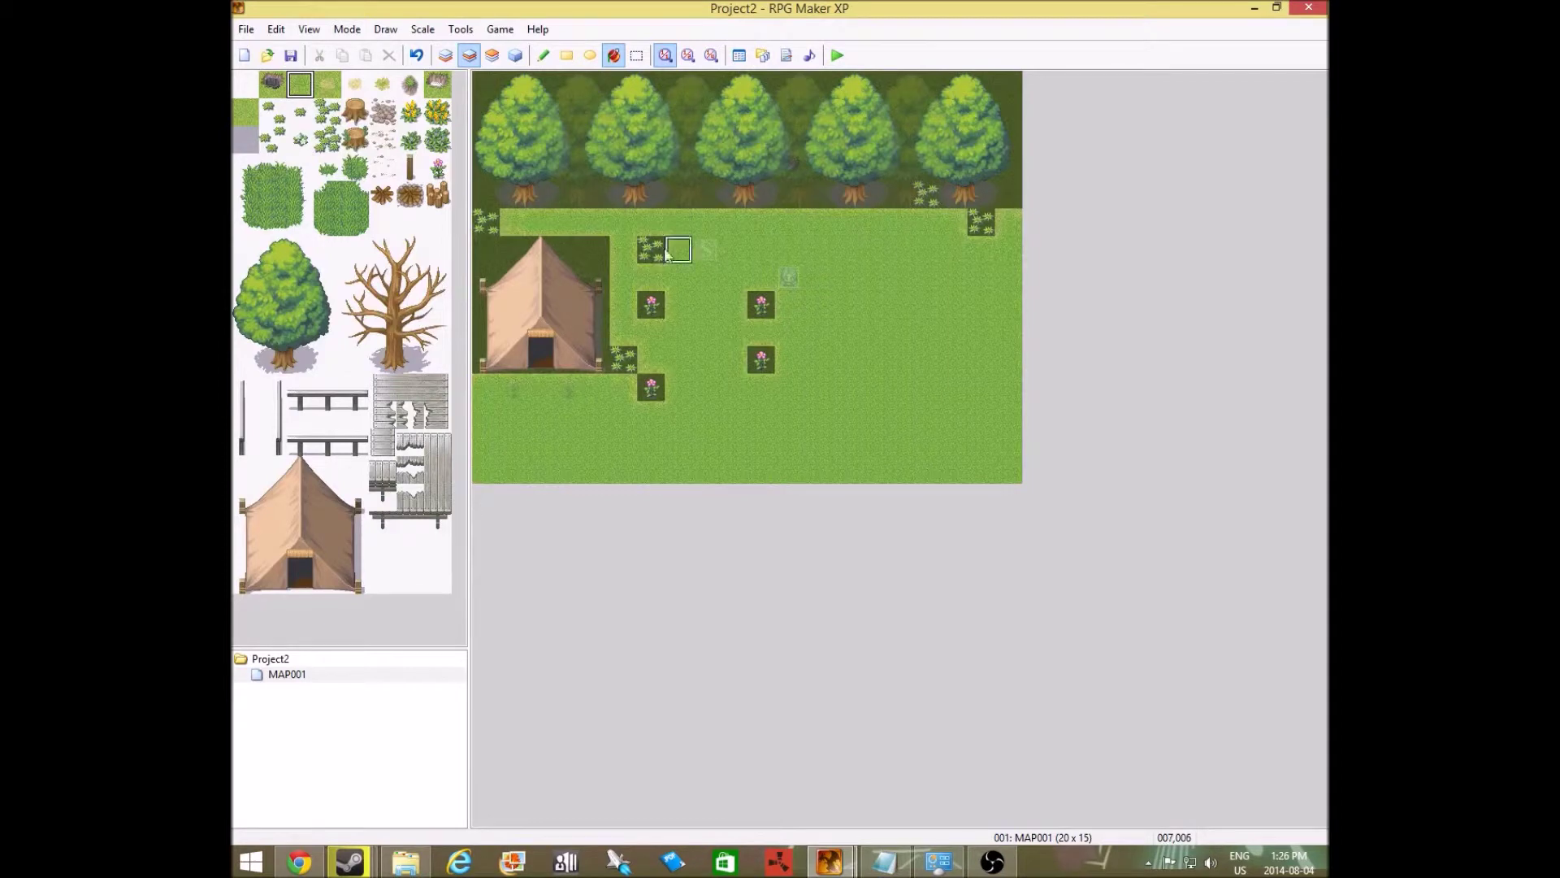
{"action": "key", "text": "ctrl+z"}
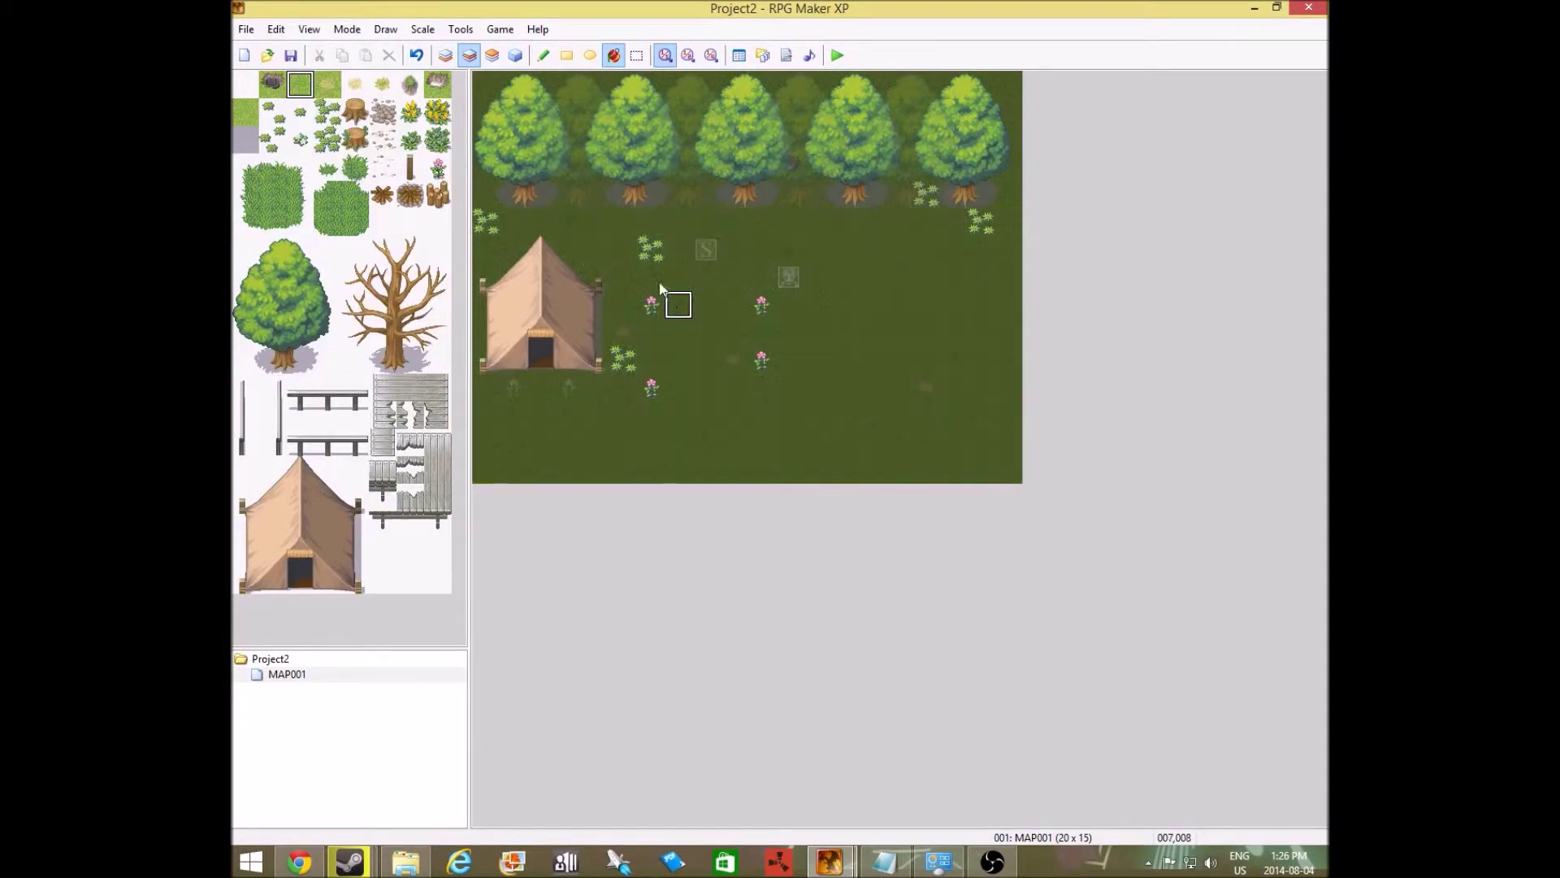
{"action": "left_click", "coordinate": [637, 55]}
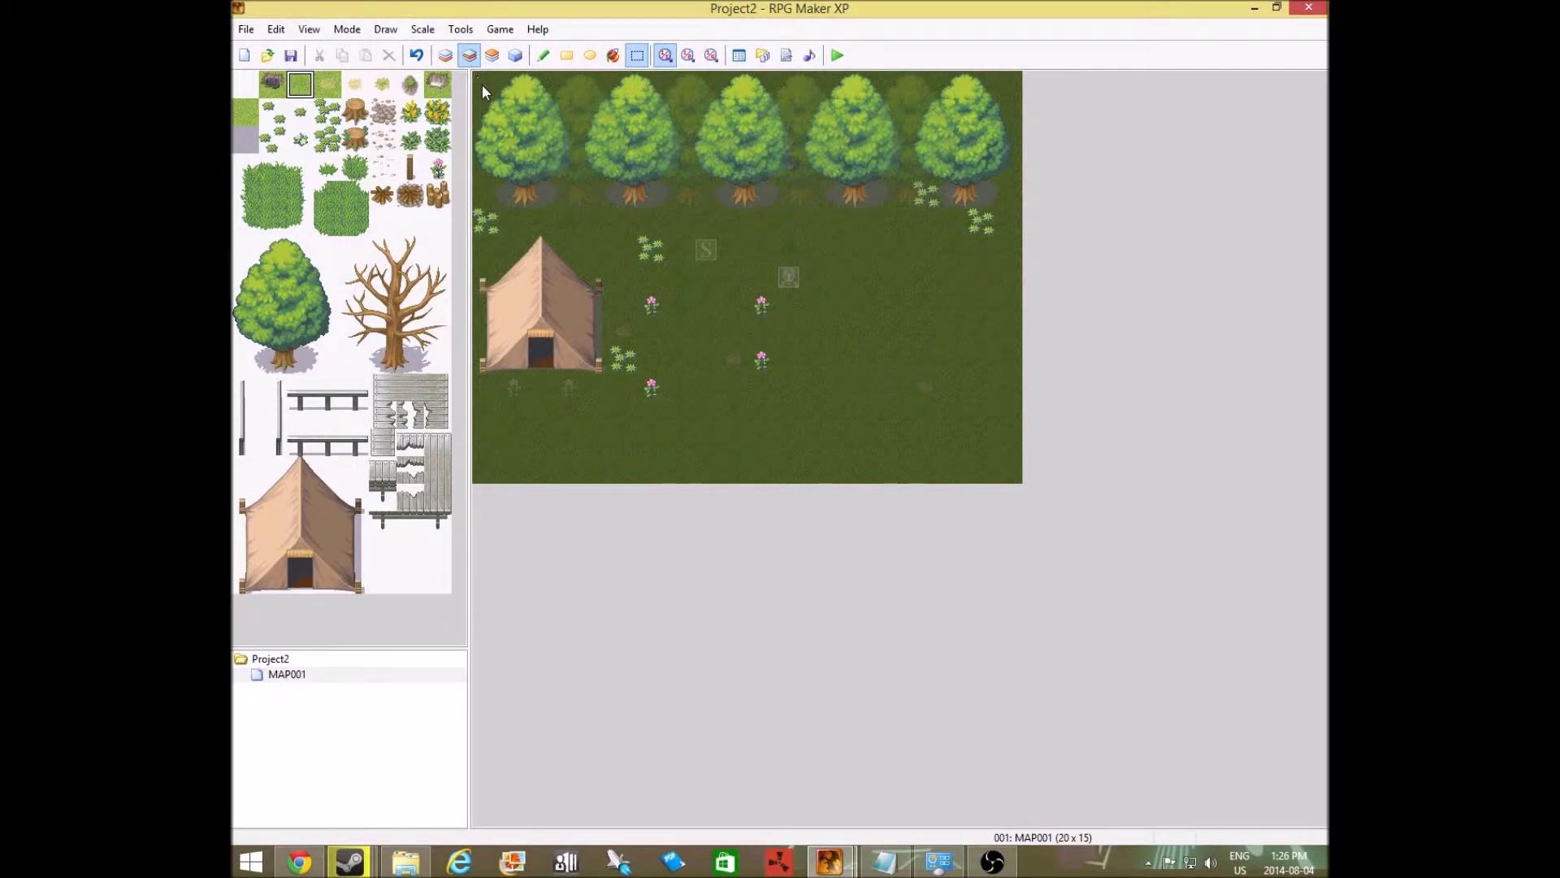
Select the whole map and copy it
{"action": "left_click_drag", "start_coordinate": [508, 121], "coordinate": [1035, 482]}
{"action": "left_click", "coordinate": [695, 213]}
{"action": "right_click", "coordinate": [696, 232]}
{"action": "left_click", "coordinate": [729, 265]}
{"action": "left_click", "coordinate": [569, 55]}
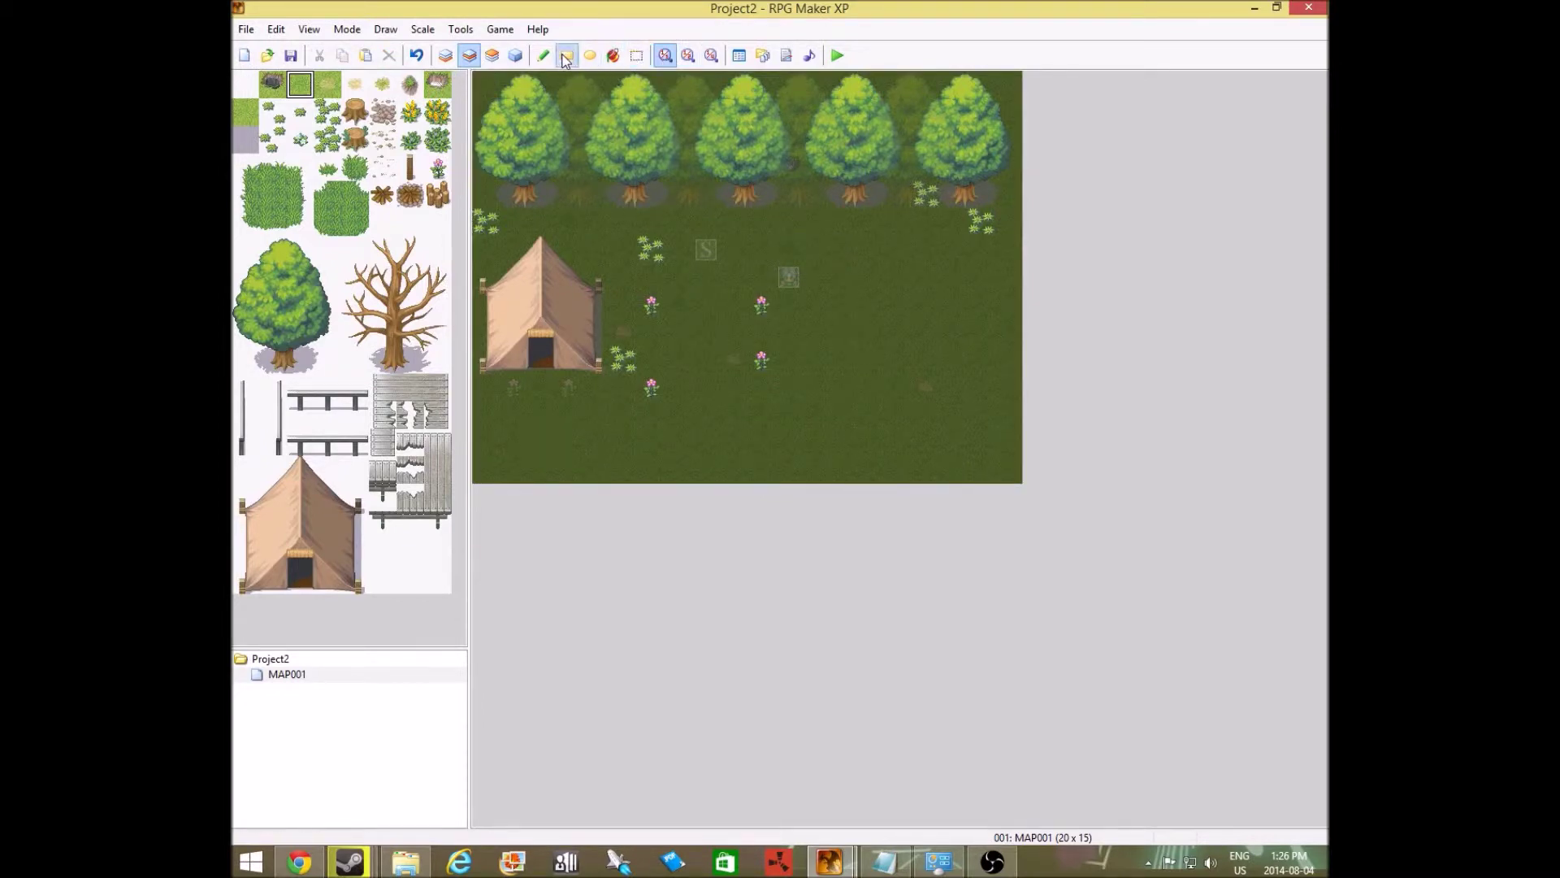
Zoom the map to 1:2, 1:4, back to 1:1, and open the Database
{"action": "left_click", "coordinate": [689, 55]}
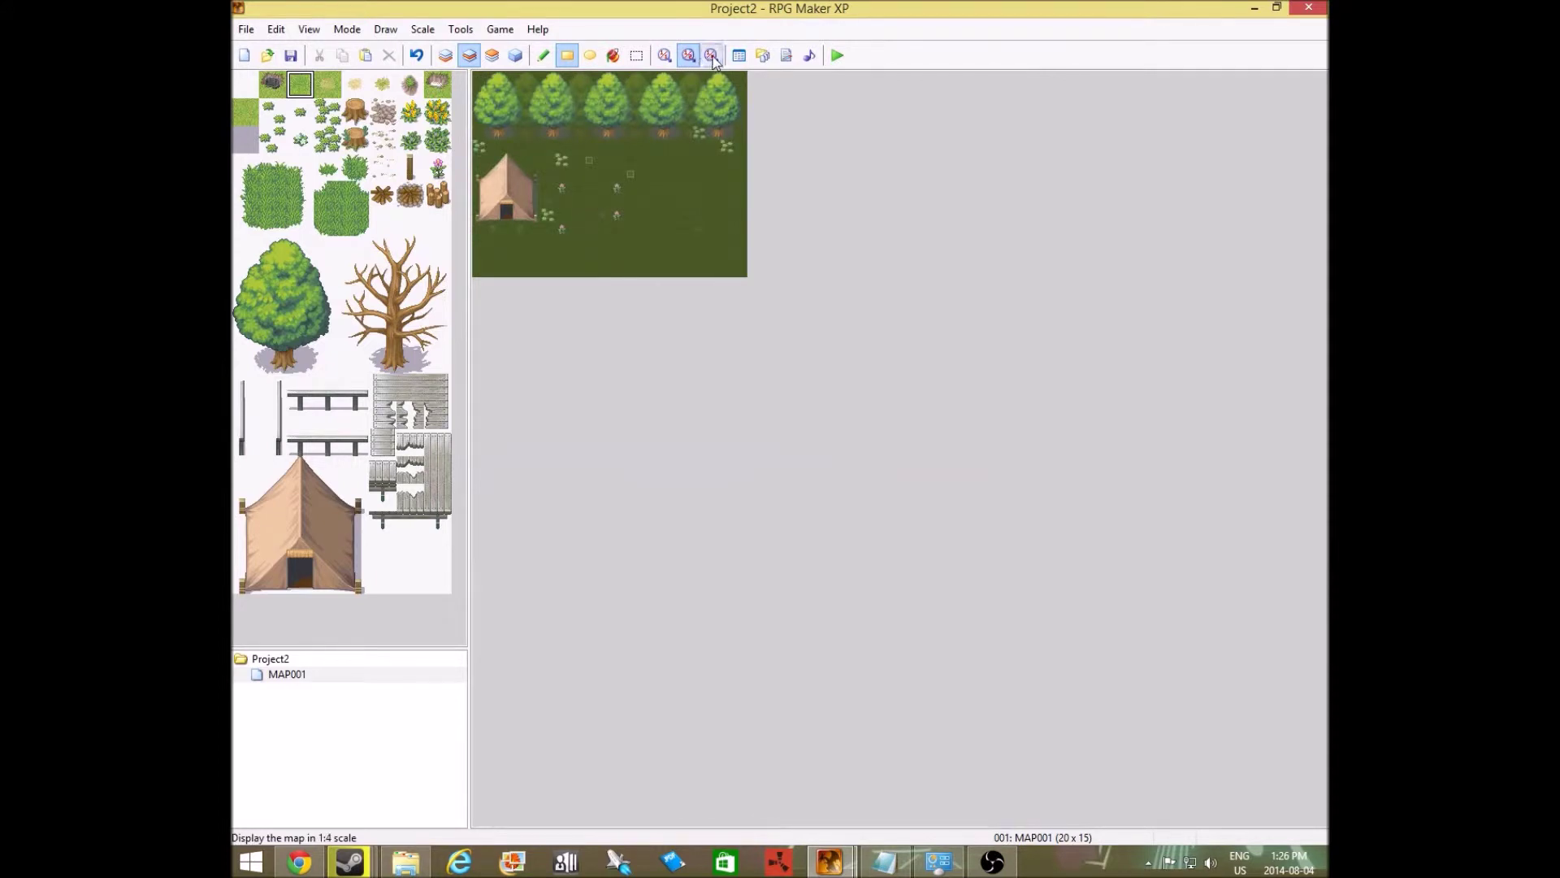
{"action": "left_click", "coordinate": [712, 55]}
{"action": "left_click", "coordinate": [688, 56]}
{"action": "left_click", "coordinate": [665, 55]}
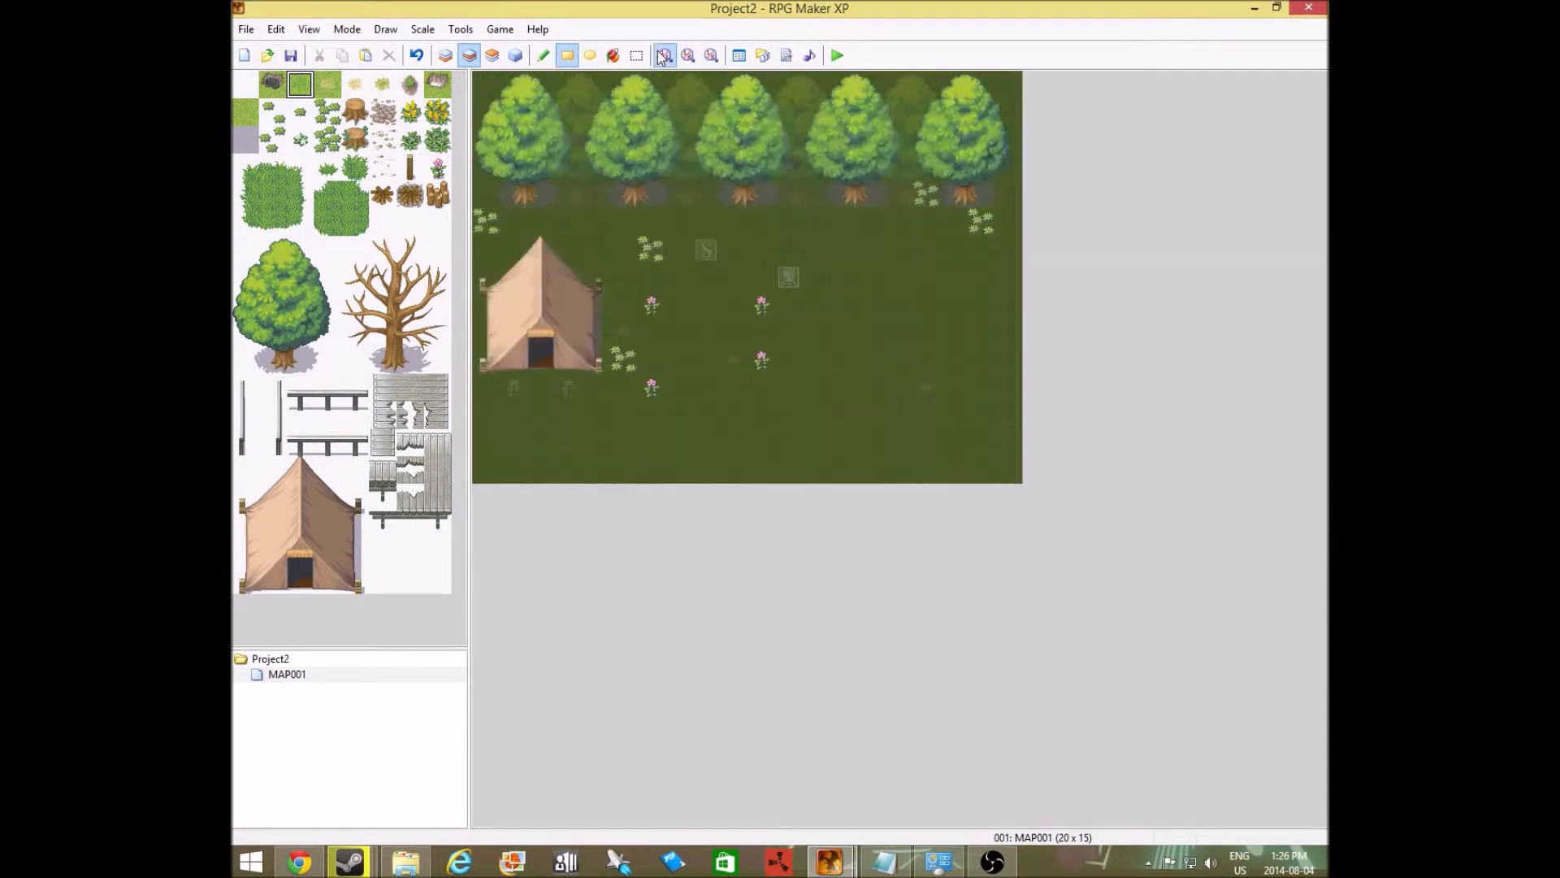
{"action": "left_click", "coordinate": [739, 55]}
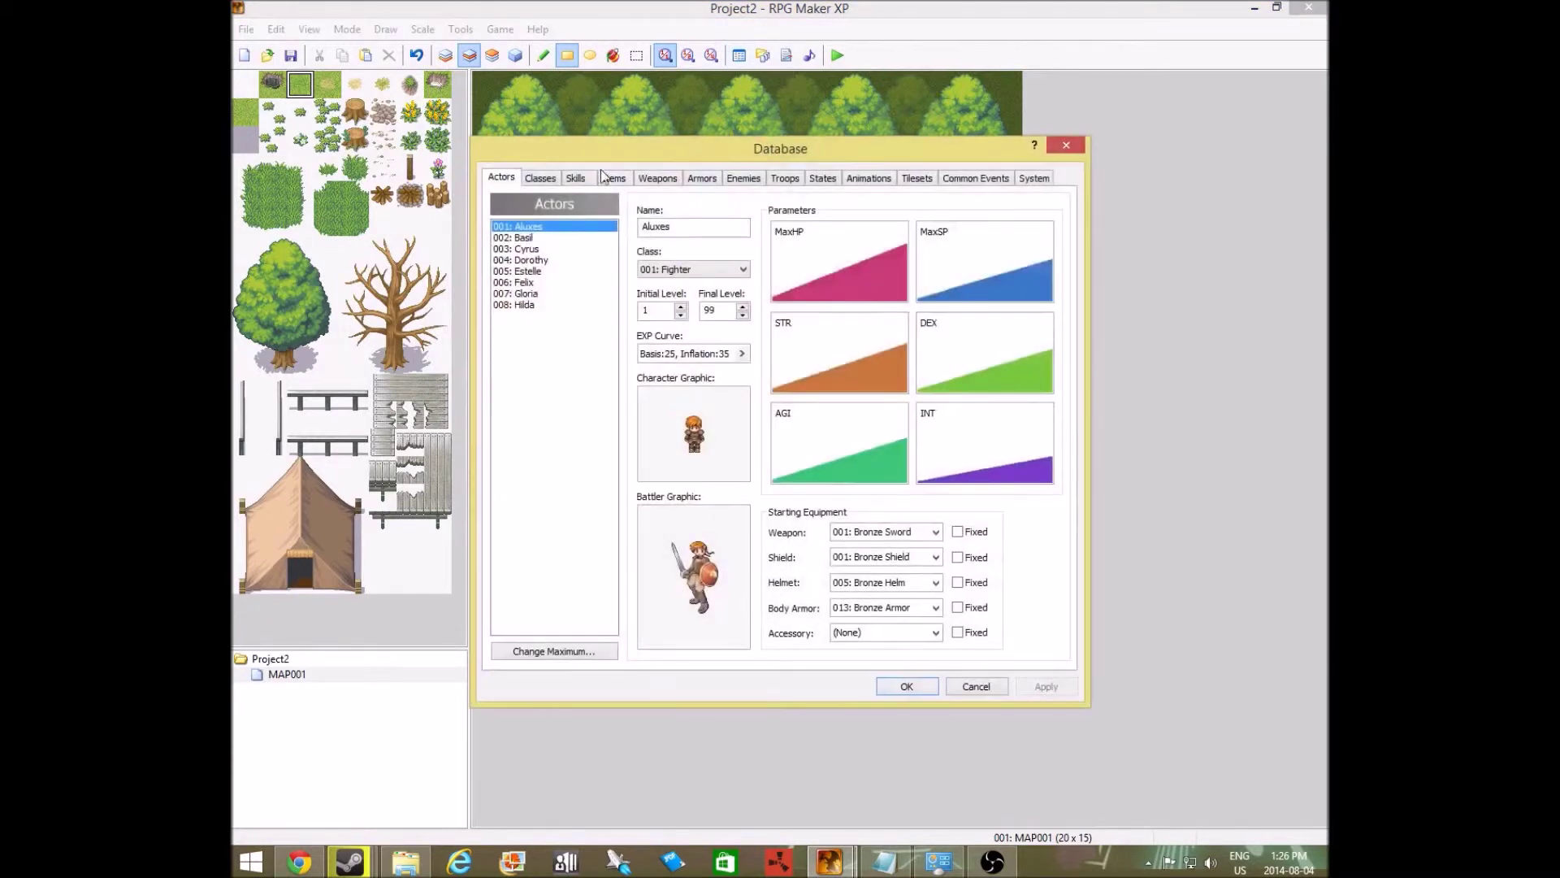
Set Aluxes's character graphic to the 009-Lancer01 sprite
{"action": "left_click", "coordinate": [526, 178]}
{"action": "left_click", "coordinate": [575, 179]}
{"action": "left_click", "coordinate": [502, 178]}
{"action": "left_click", "coordinate": [660, 227]}
{"action": "left_click", "coordinate": [704, 413]}
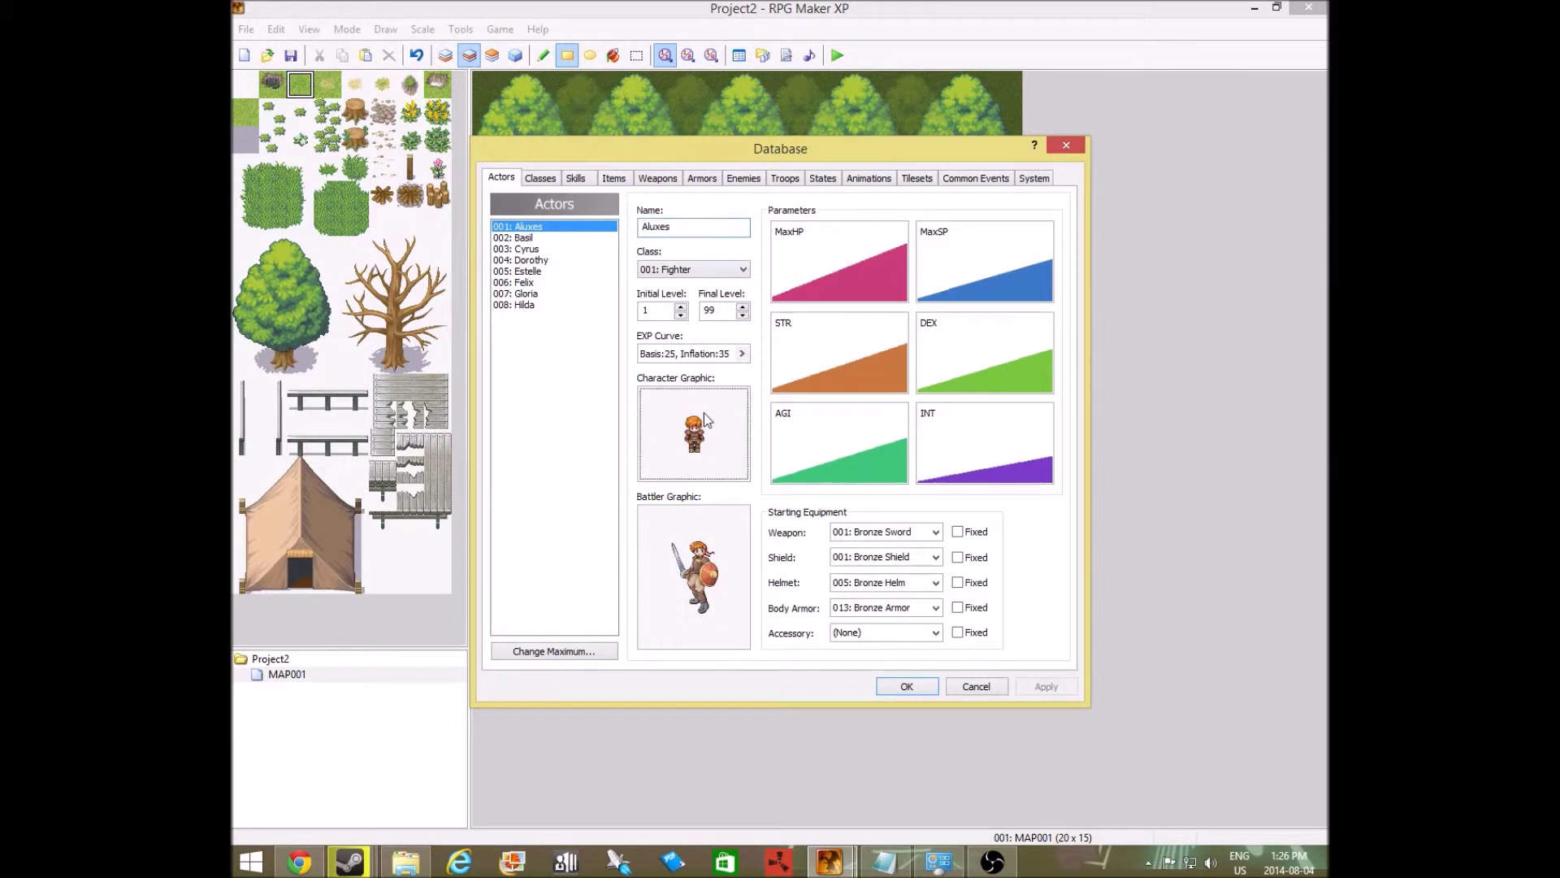
{"action": "double_click", "coordinate": [704, 413]}
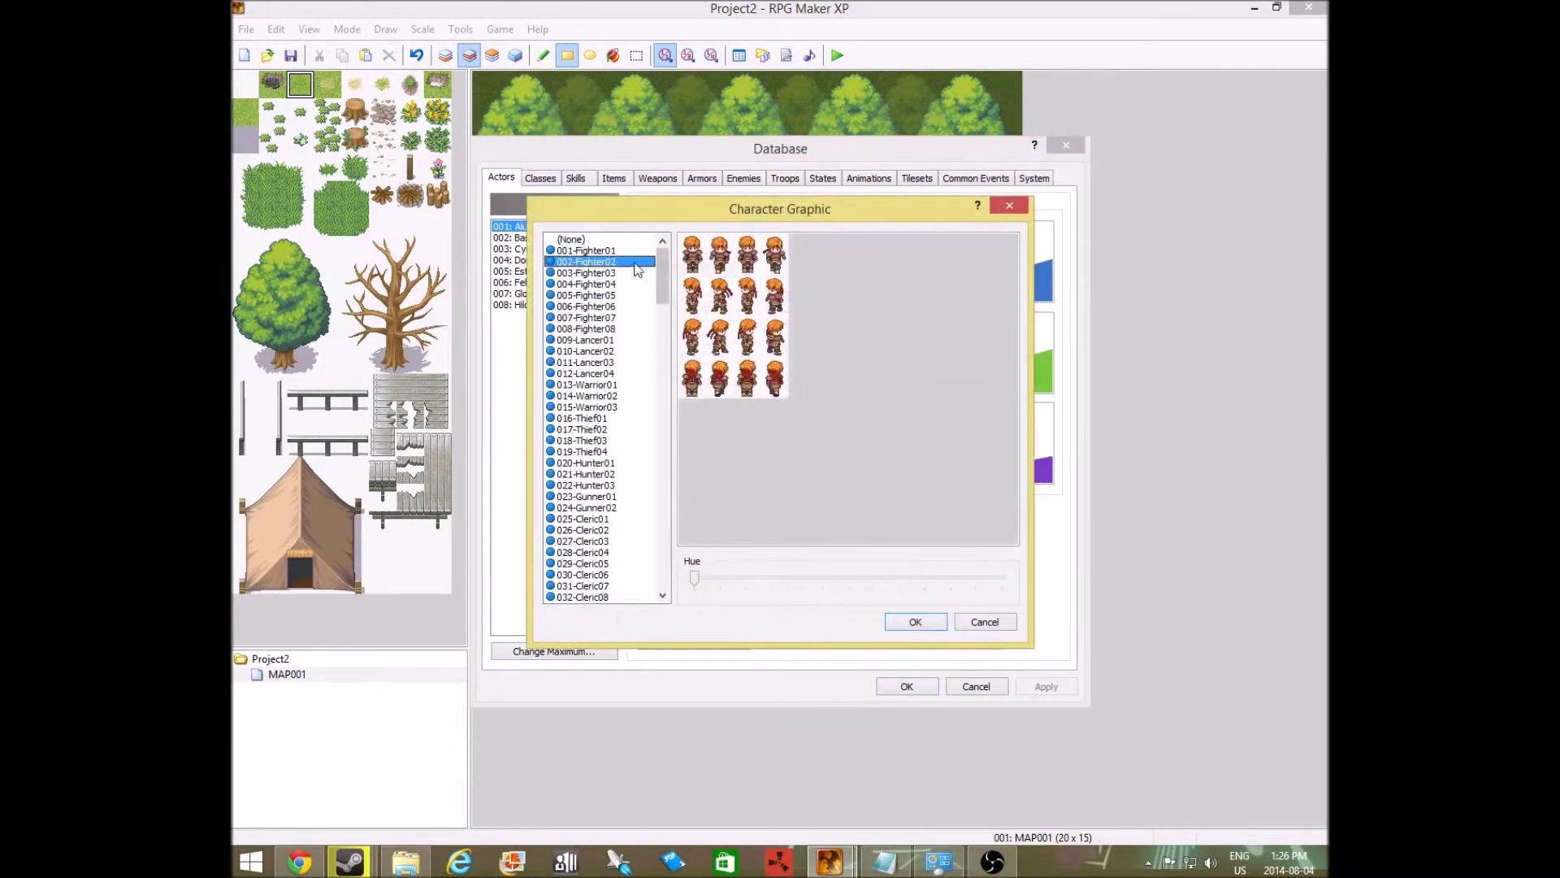
{"action": "left_click", "coordinate": [635, 317]}
{"action": "left_click", "coordinate": [631, 340]}
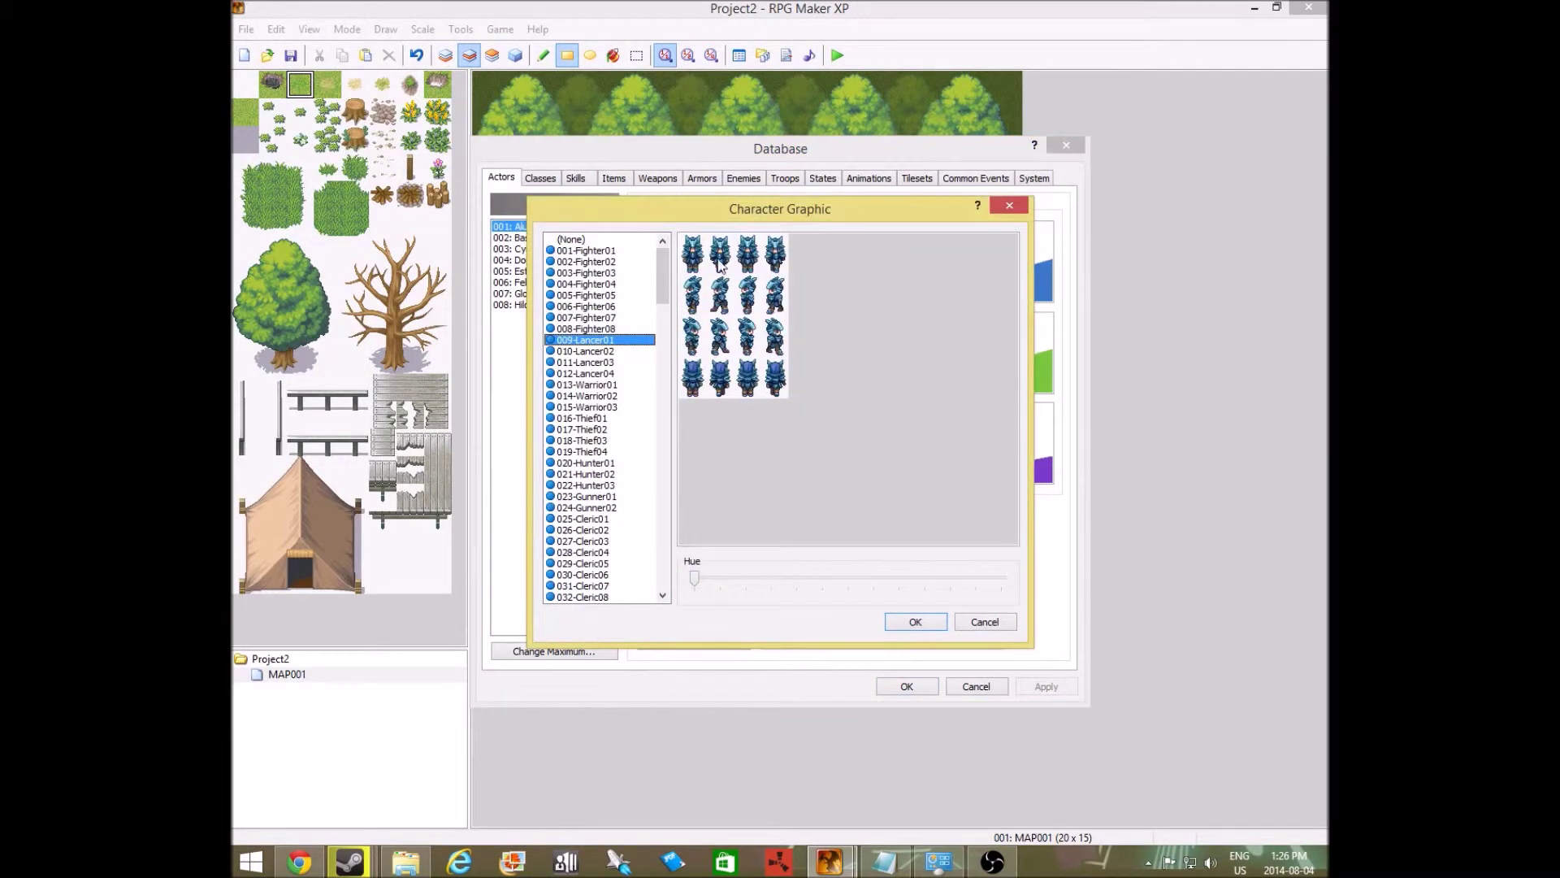
{"action": "left_click", "coordinate": [704, 248]}
{"action": "left_click", "coordinate": [904, 620]}
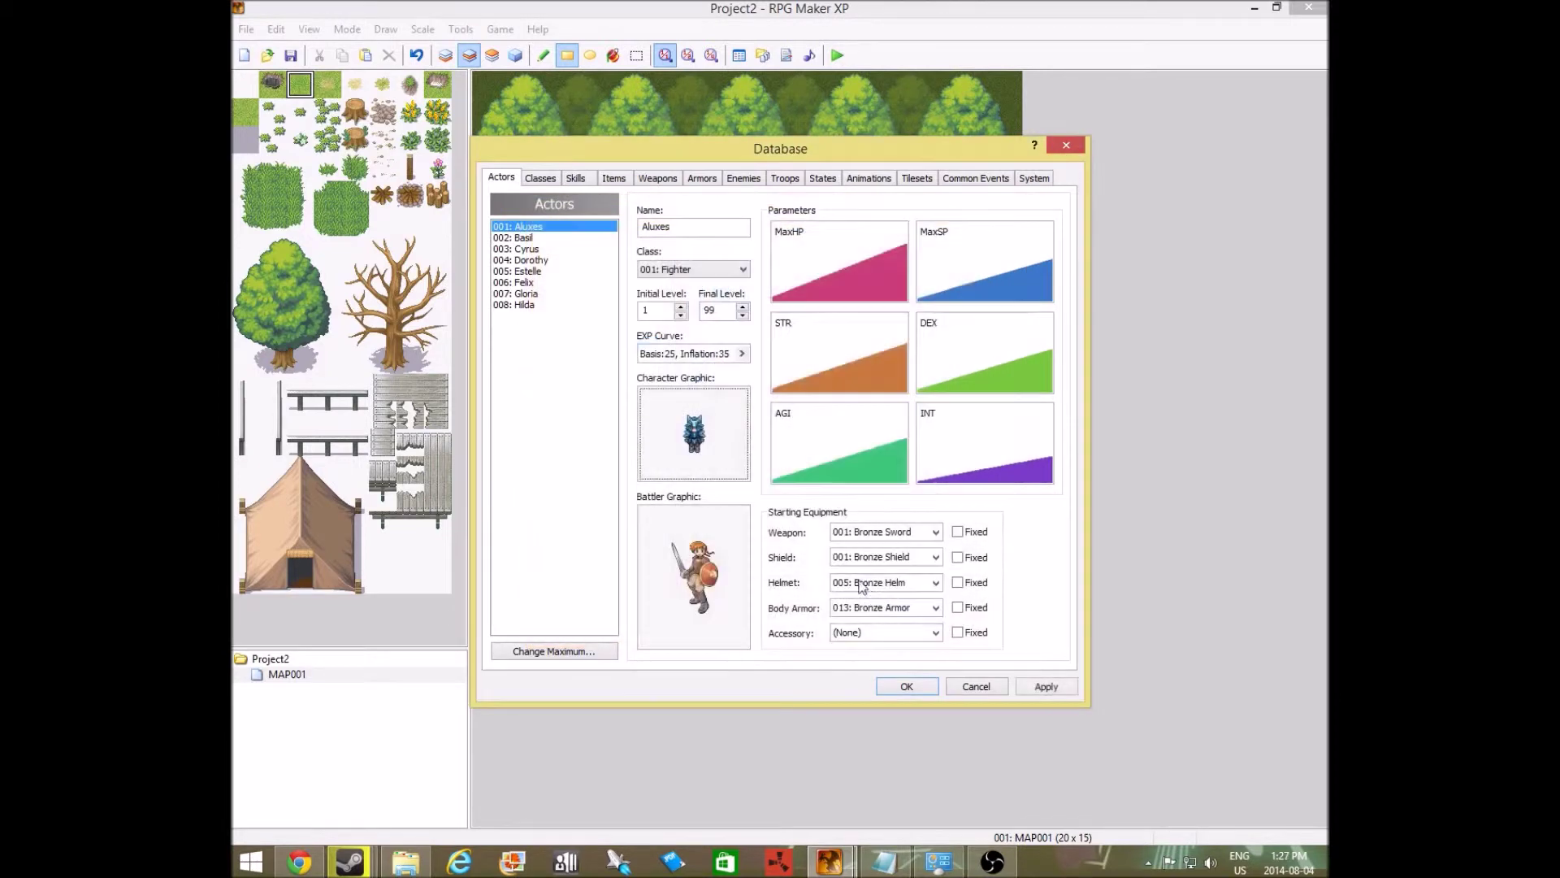
Shift the hue of Aluxes's Lancer sprite, view System, and close the Database
{"action": "double_click", "coordinate": [716, 441]}
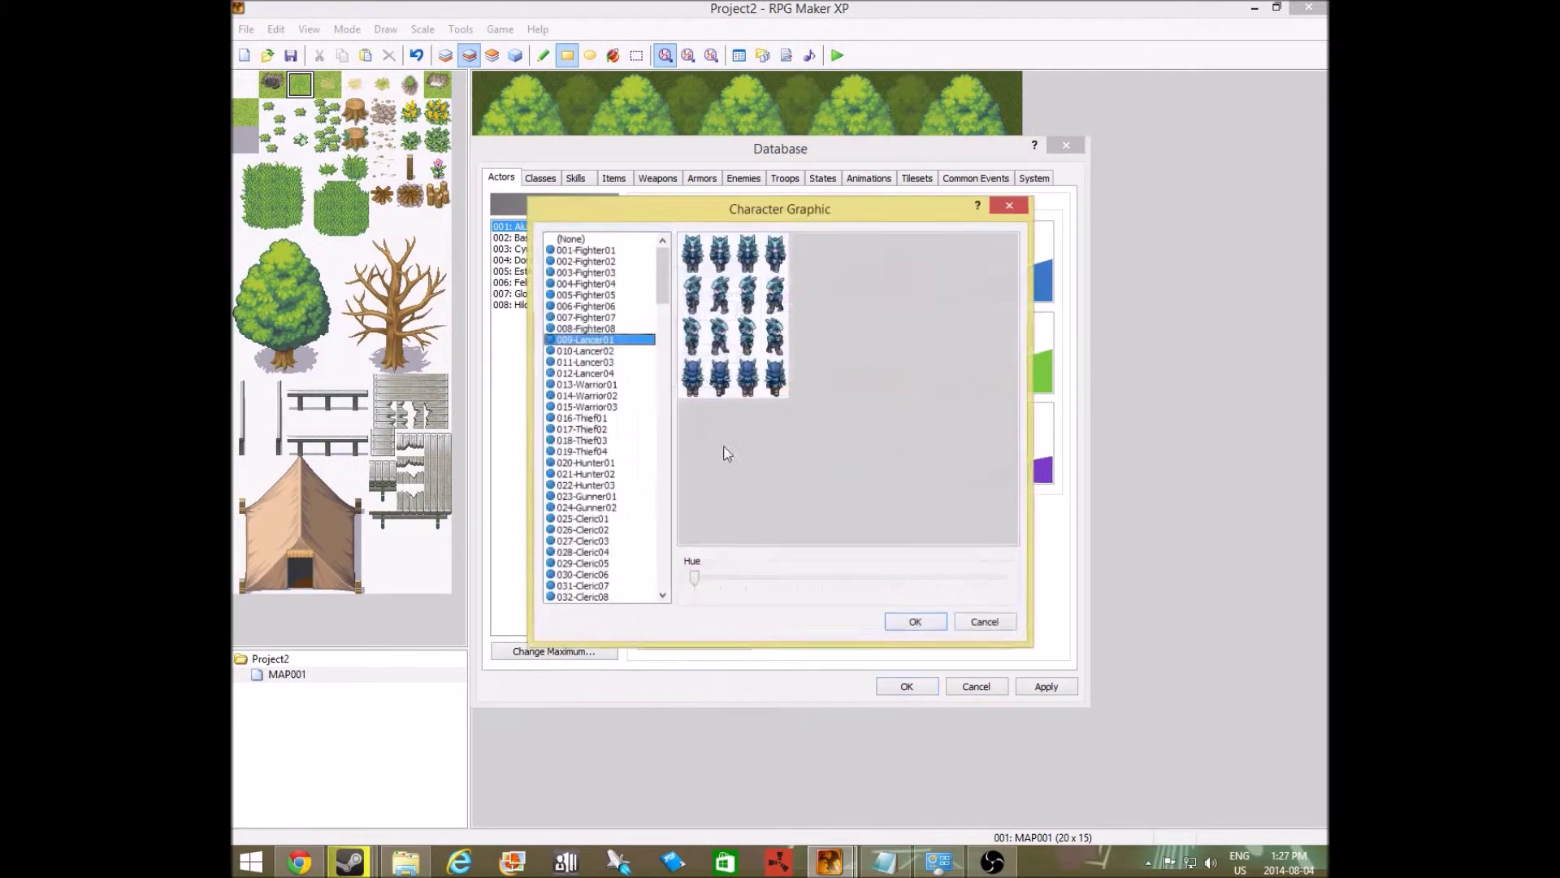
{"action": "left_click_drag", "start_coordinate": [692, 577], "coordinate": [853, 591]}
{"action": "left_click", "coordinate": [912, 615]}
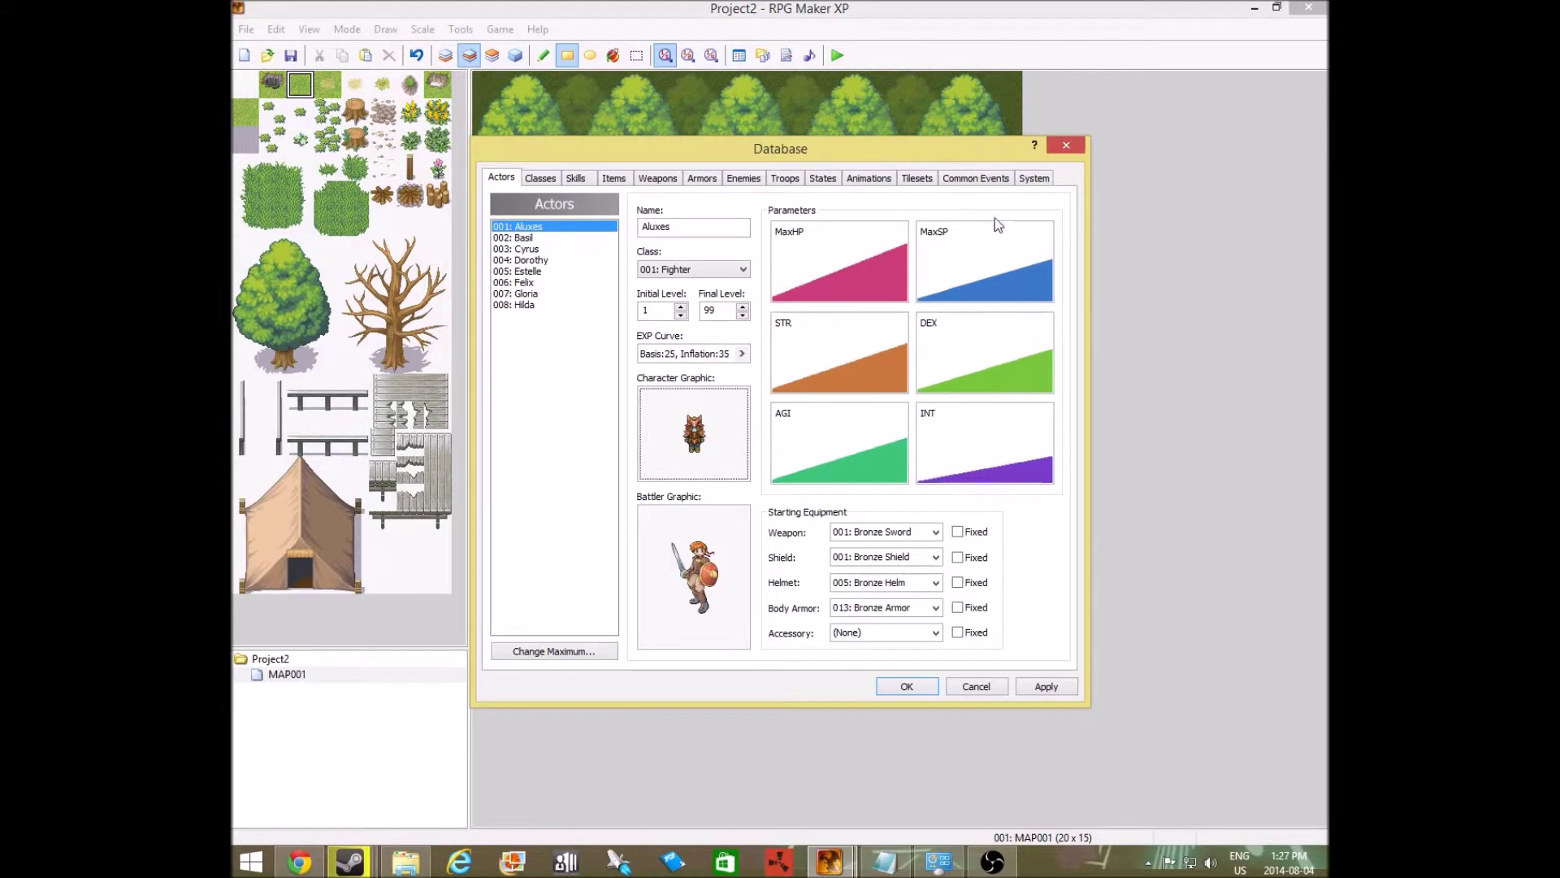
{"action": "left_click", "coordinate": [1028, 179]}
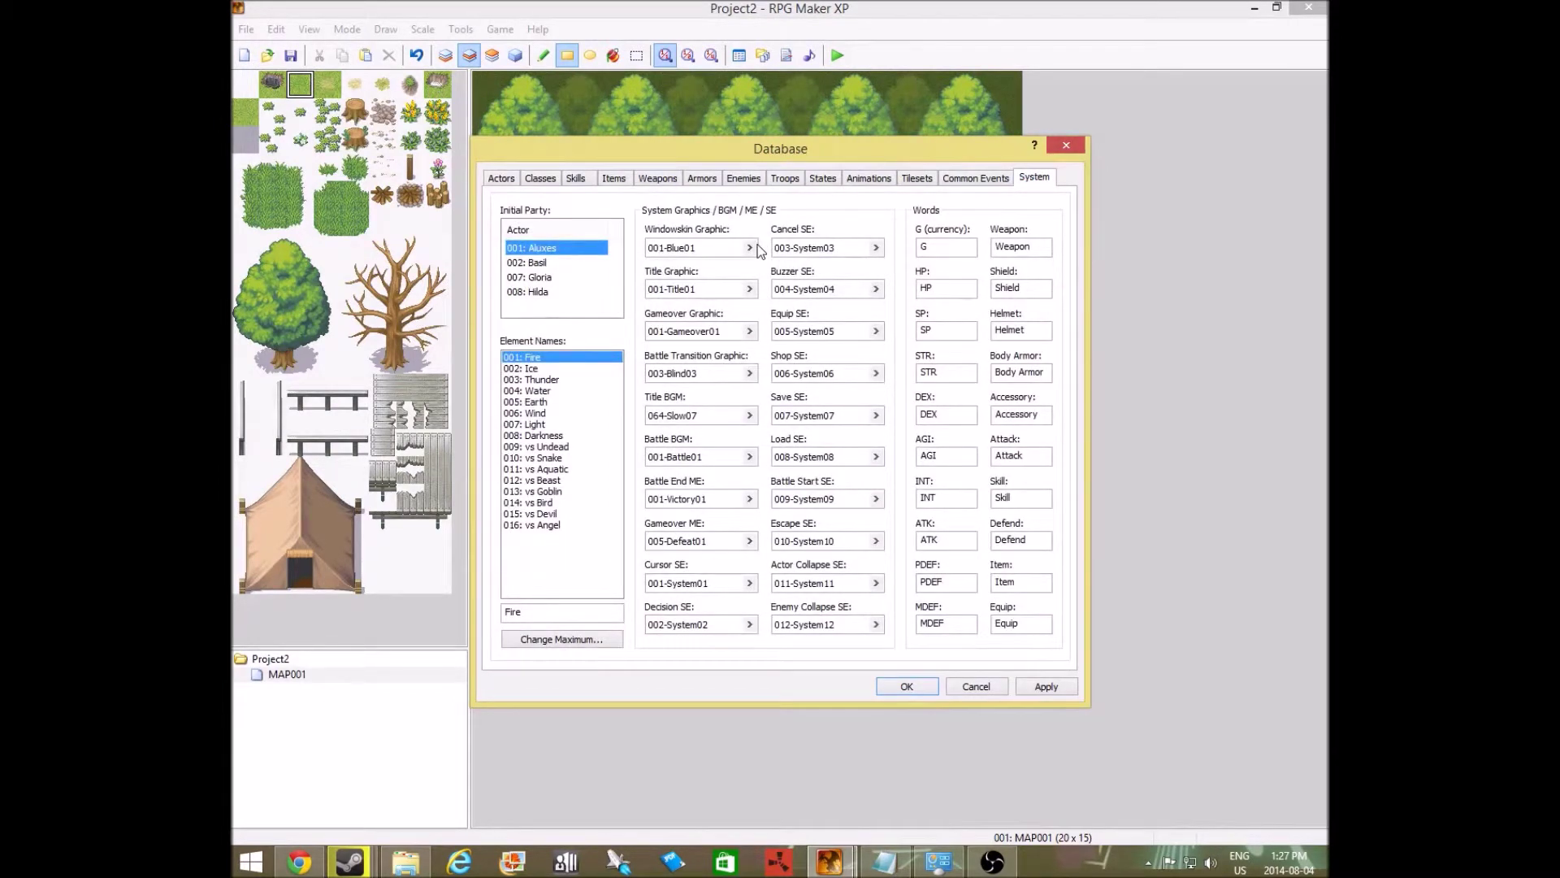
{"action": "left_click", "coordinate": [1068, 146]}
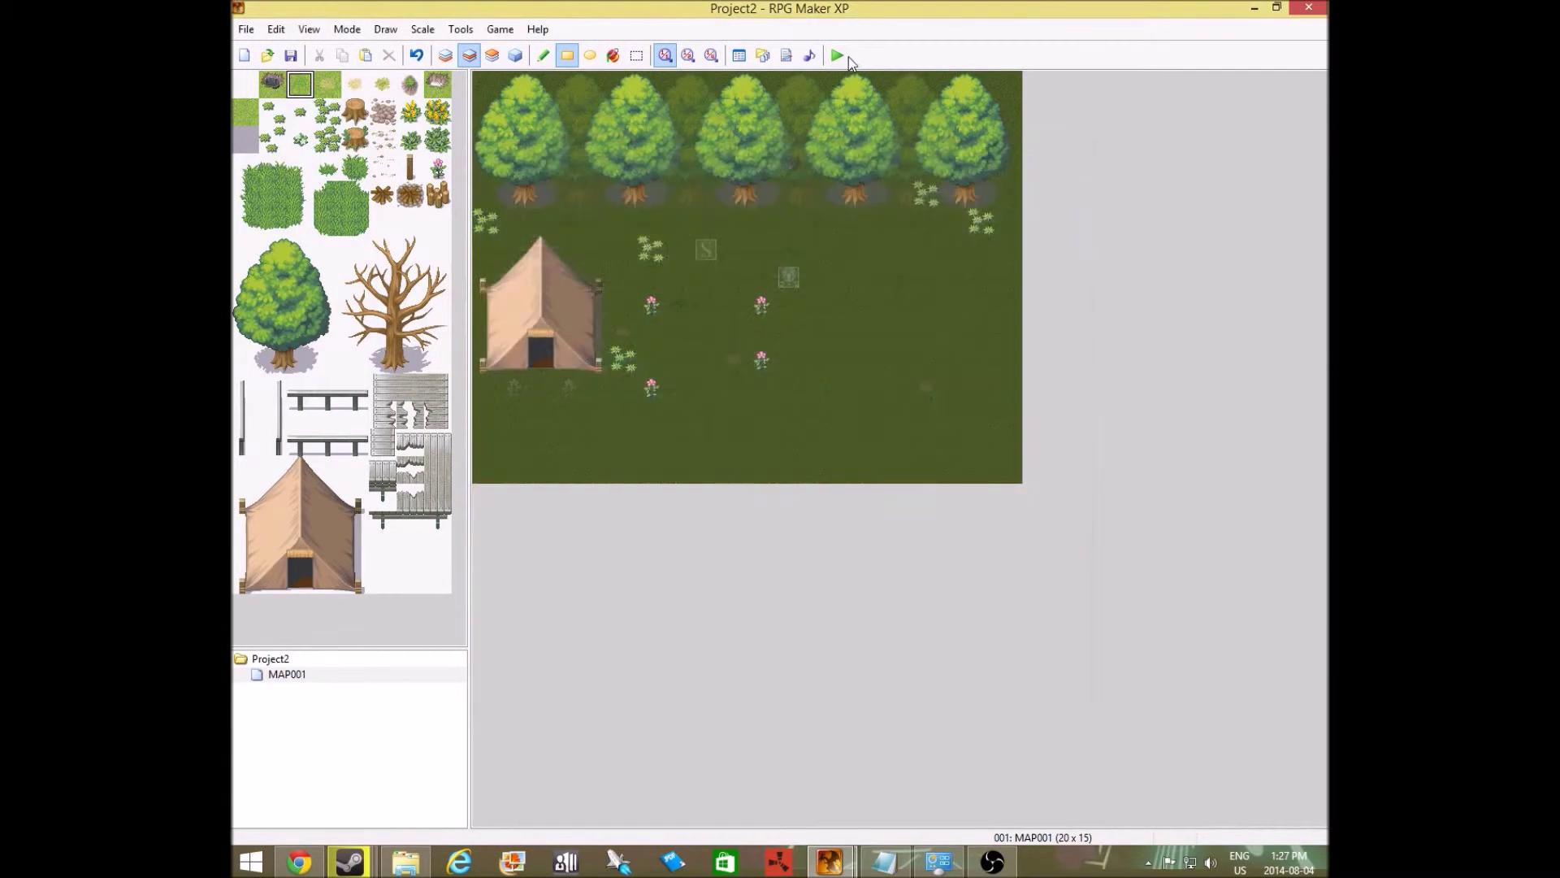
Save the project, launch the playtest and lower the game's volume in Volume Mixer
{"action": "left_click", "coordinate": [715, 465]}
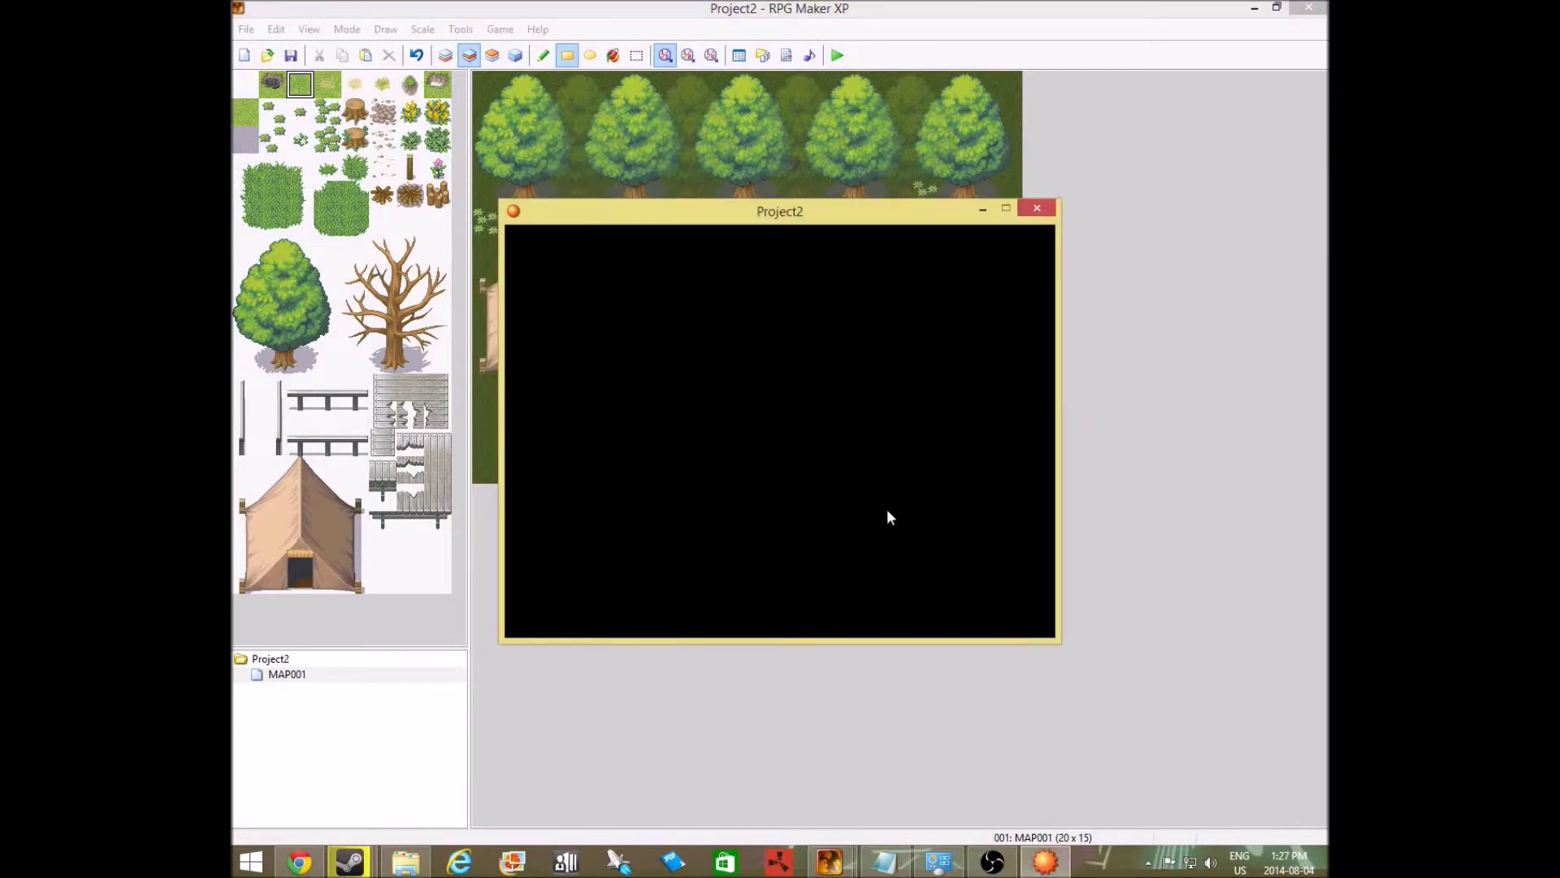
{"action": "left_click", "coordinate": [1210, 861]}
{"action": "left_click", "coordinate": [1215, 816]}
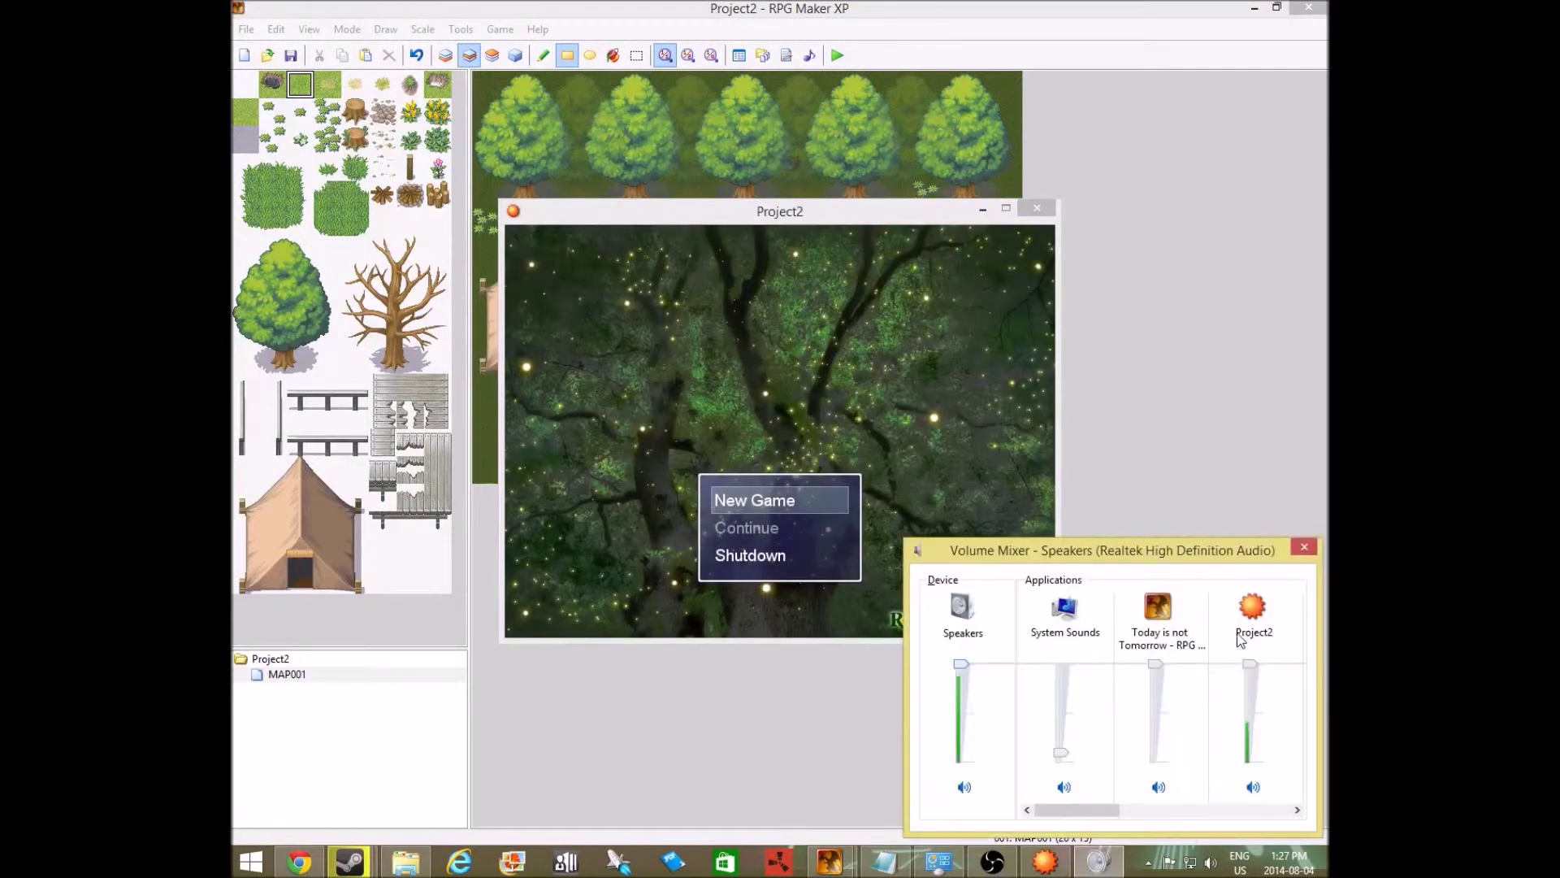
{"action": "left_click_drag", "start_coordinate": [1249, 730], "coordinate": [1250, 760]}
{"action": "left_click", "coordinate": [857, 477]}
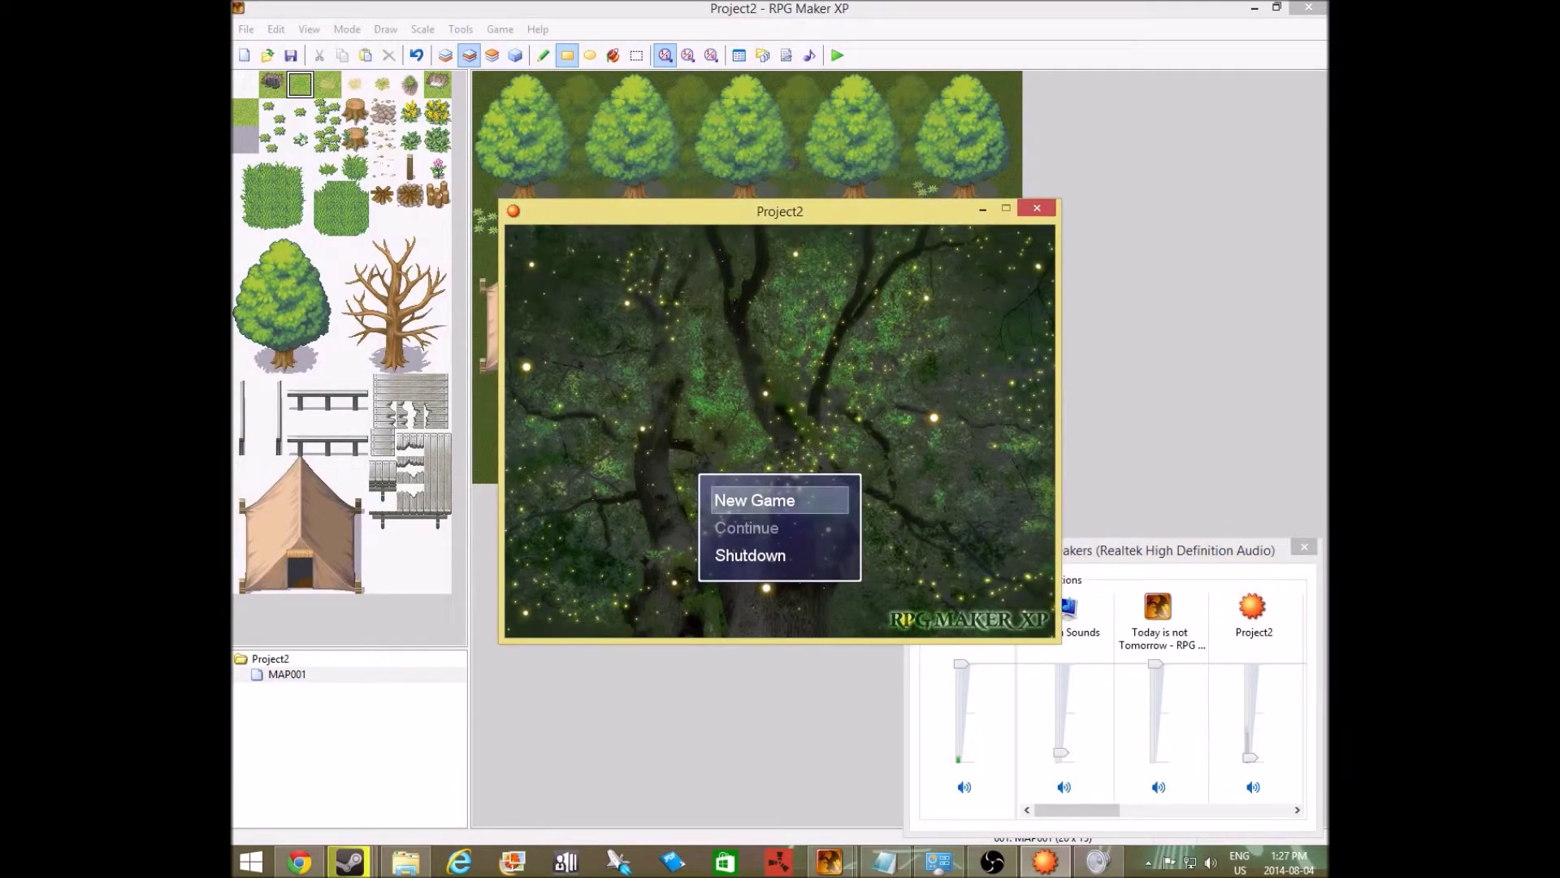
Start a New Game from the title menu and walk the player one tile down
{"action": "key", "text": "Down"}
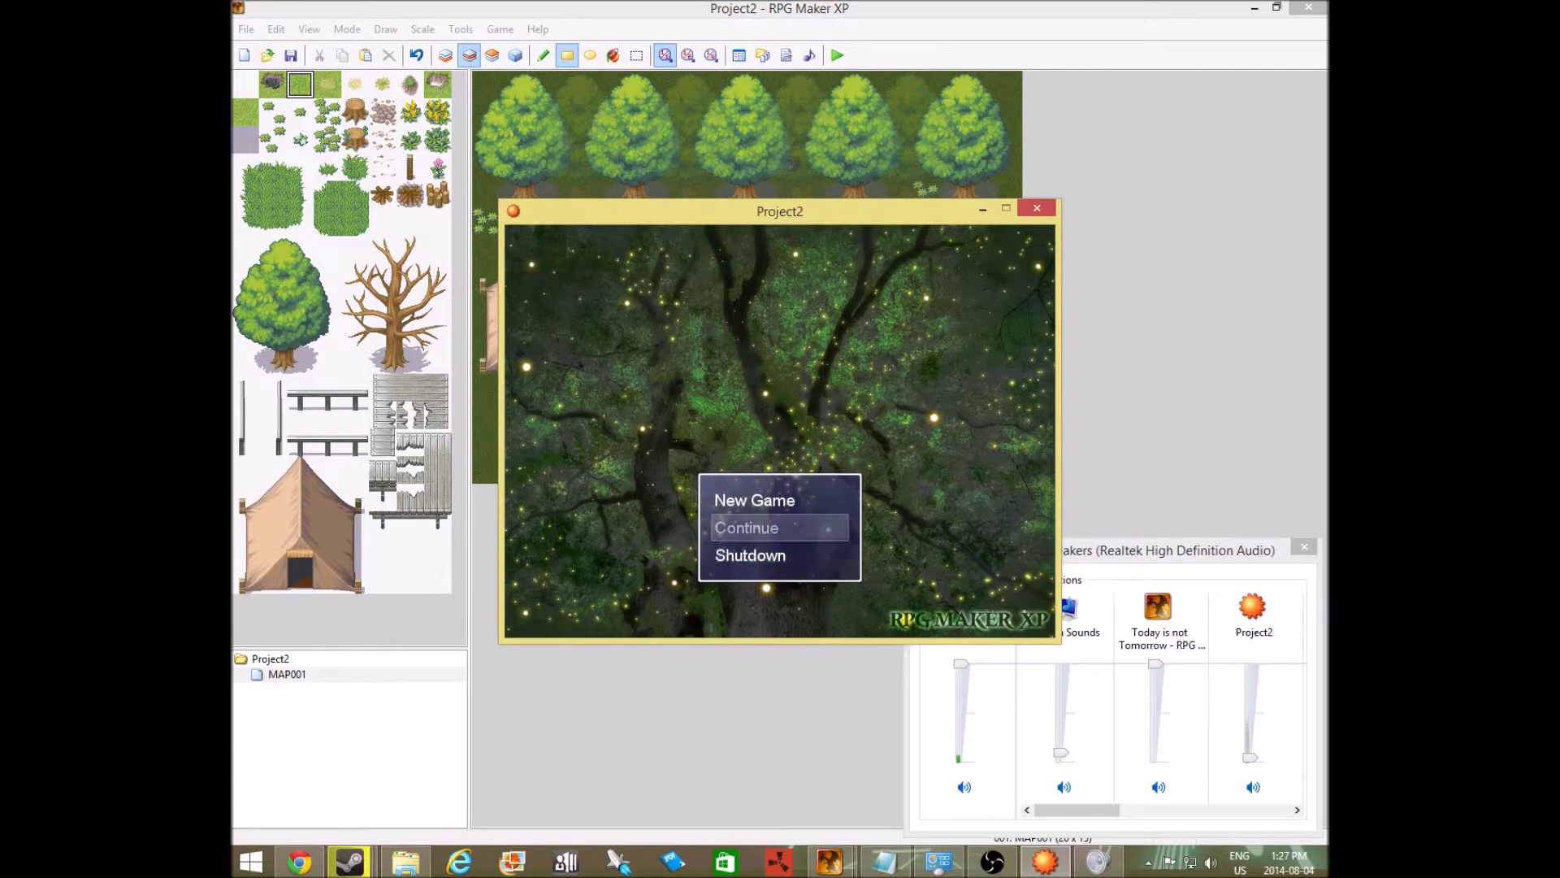
{"action": "key", "text": "Down"}
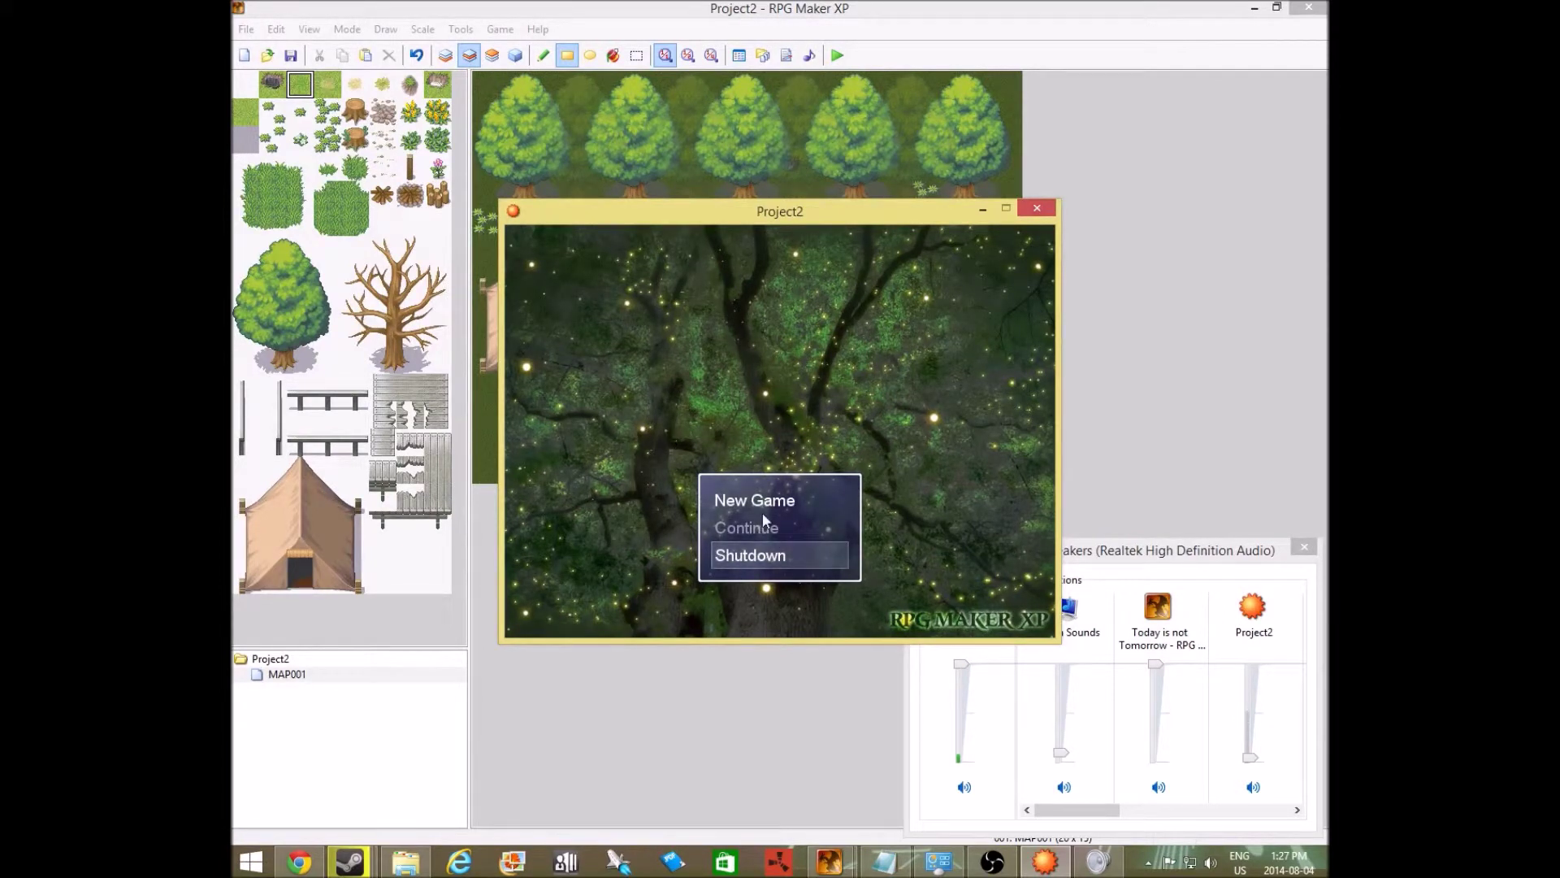
{"action": "key", "text": "Up"}
{"action": "key", "text": "Up"}
{"action": "key", "text": "Return"}
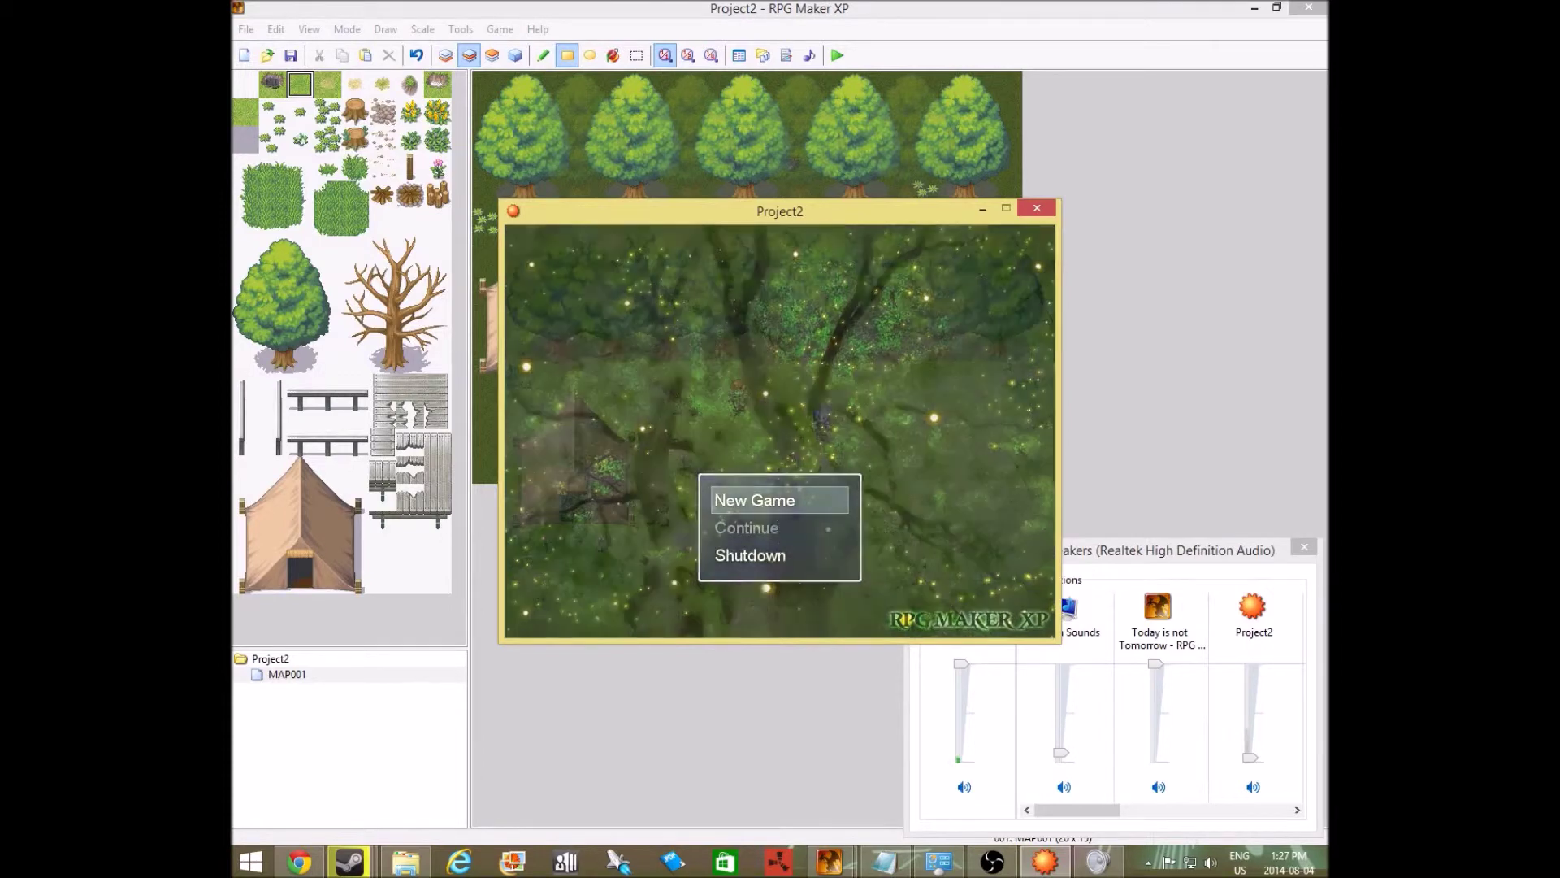
{"action": "key", "text": "Down"}
Walk the player around the grass beside the blue NPC
{"action": "key", "text": "Right"}
{"action": "key", "text": "Right"}
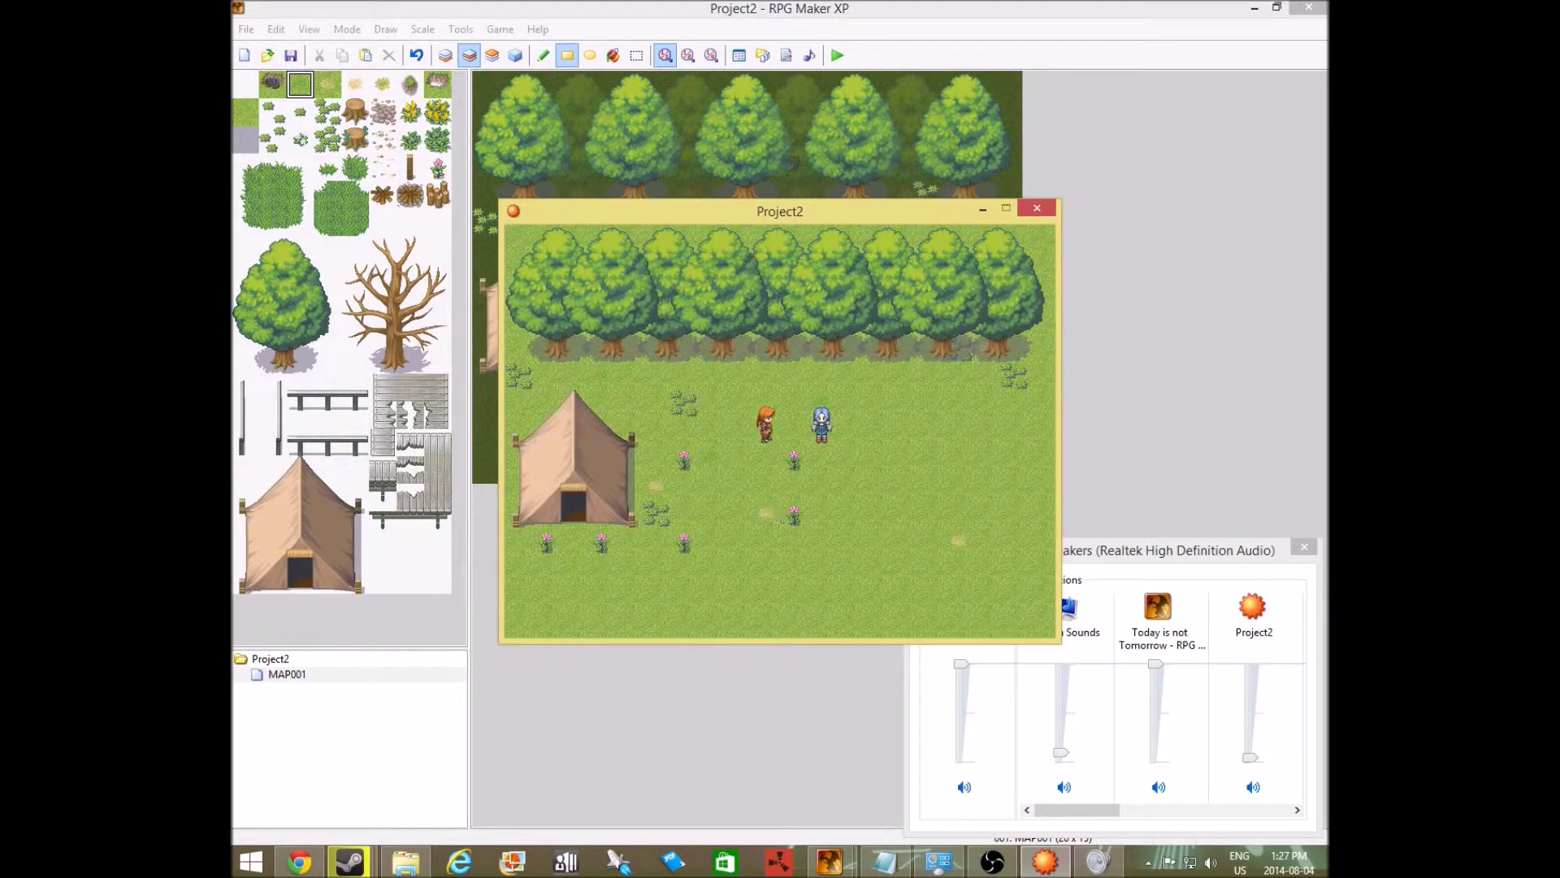
{"action": "key", "text": "Left"}
{"action": "key", "text": "Left"}
{"action": "key", "text": "Down"}
{"action": "key", "text": "Up"}
{"action": "key", "text": "Up"}
{"action": "key", "text": "Right"}
{"action": "key", "text": "Right"}
{"action": "key", "text": "Right"}
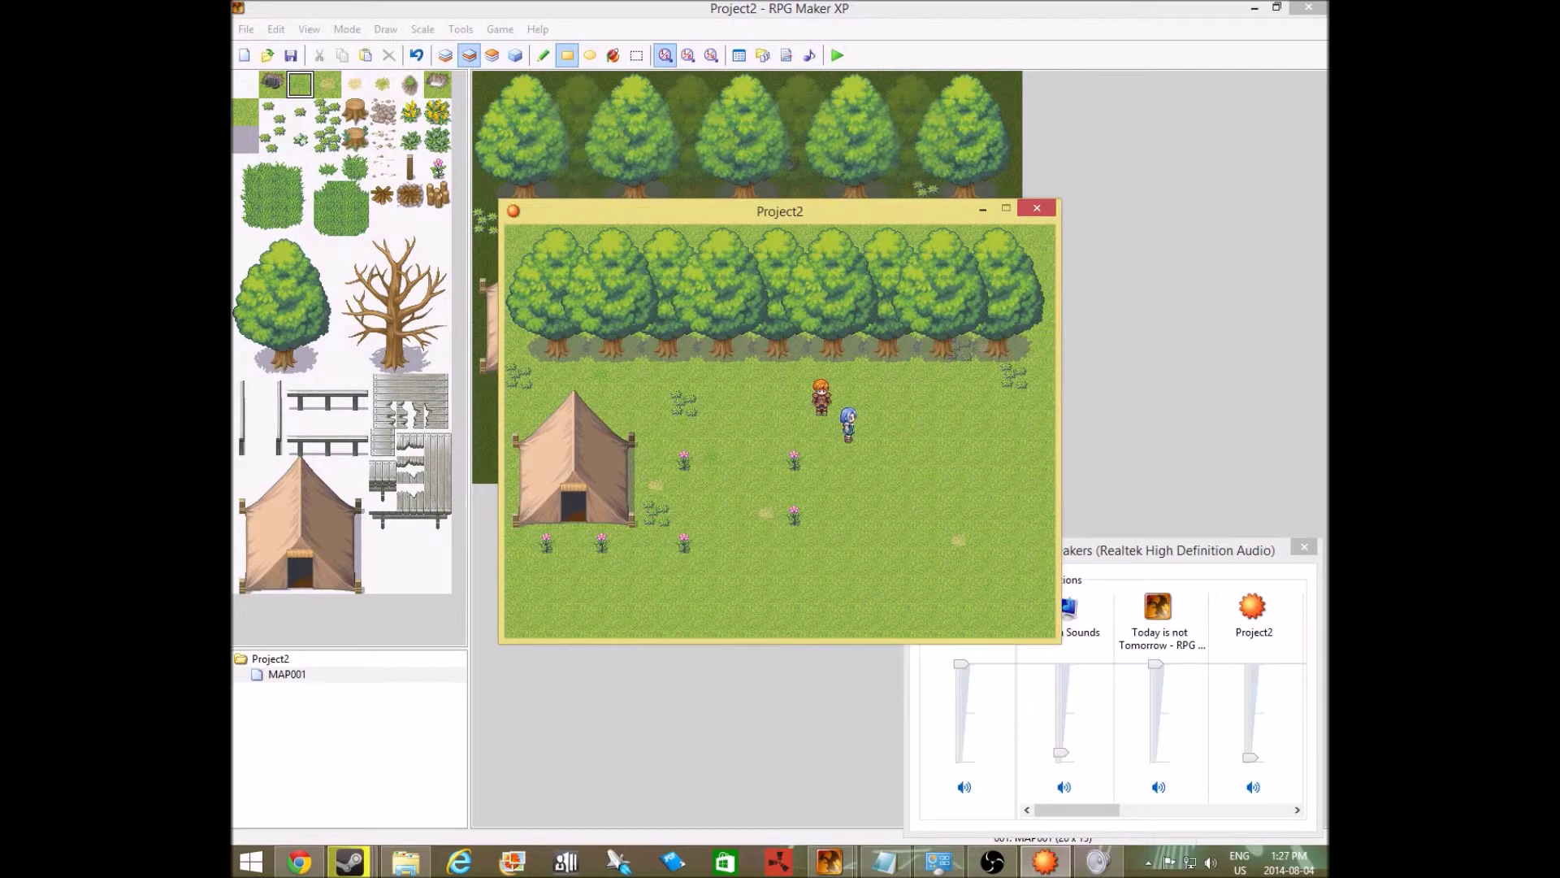
{"action": "key", "text": "Down"}
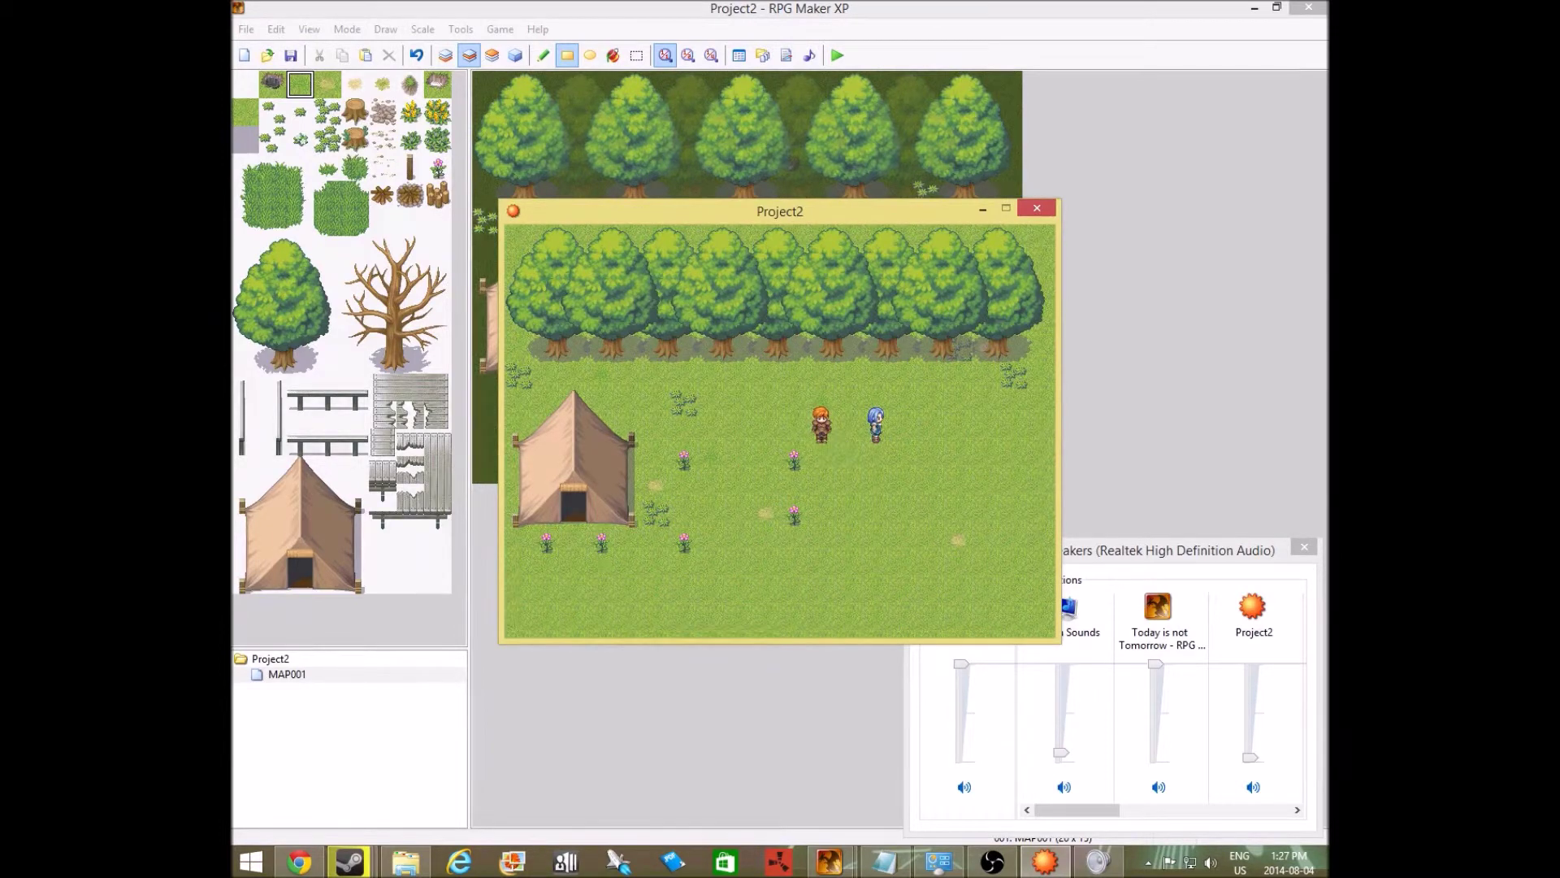
{"action": "key", "text": "Right"}
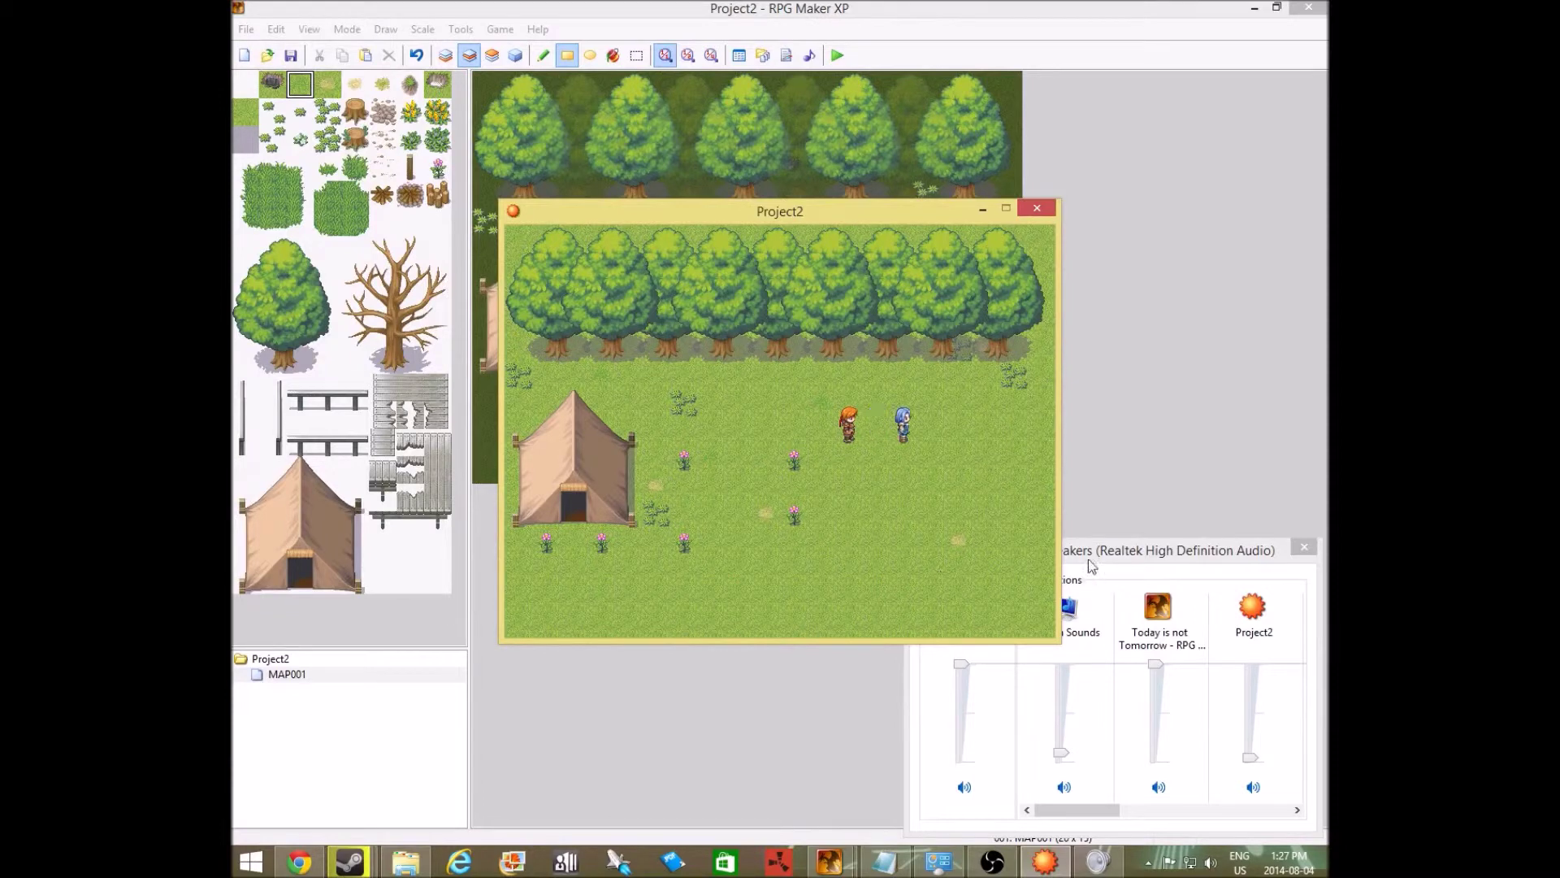
{"action": "key", "text": "Left"}
{"action": "key", "text": "Down"}
Walk down past the flowers into the tent doorway and back out
{"action": "key", "text": "Left"}
{"action": "key", "text": "Left"}
{"action": "key", "text": "Down"}
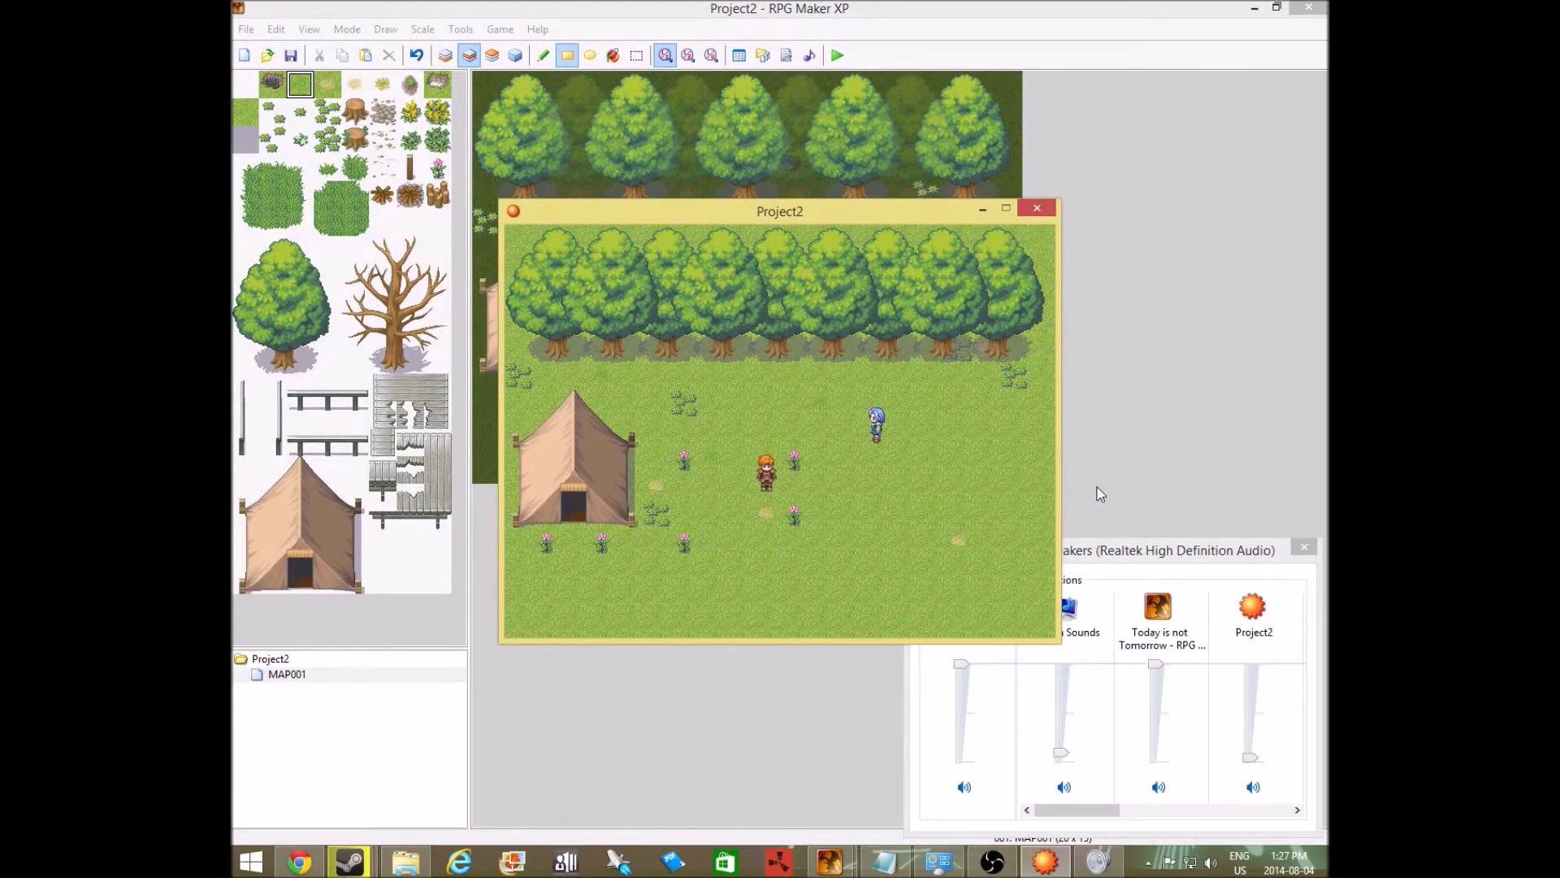
{"action": "key", "text": "Right"}
{"action": "key", "text": "Right"}
{"action": "key", "text": "Up"}
{"action": "key", "text": "Left"}
{"action": "key", "text": "Left"}
{"action": "key", "text": "Left"}
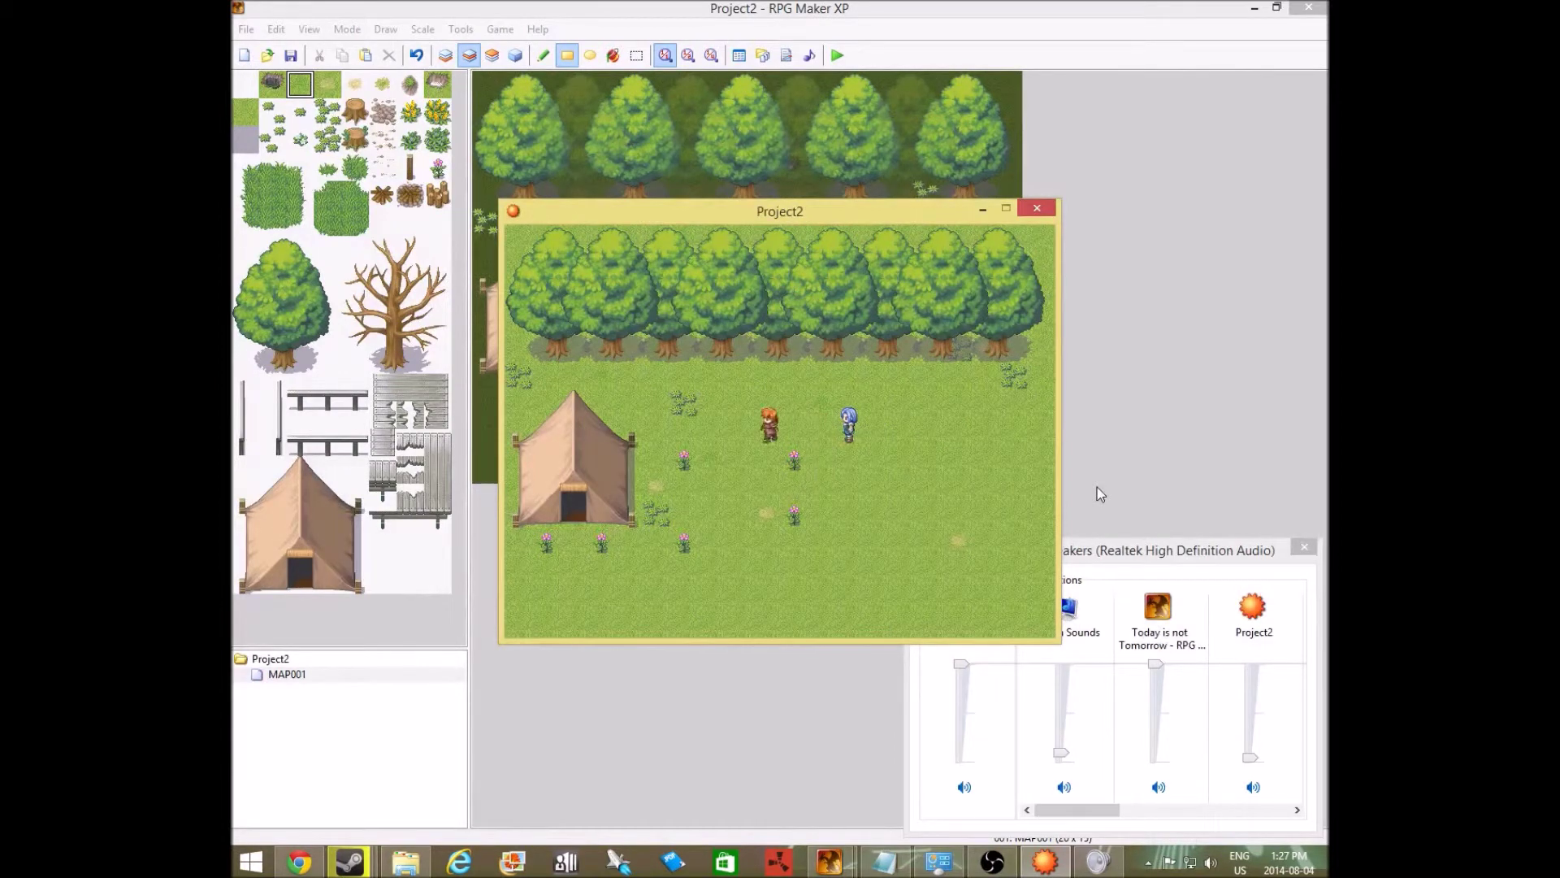
{"action": "key", "text": "Down"}
{"action": "key", "text": "Down"}
{"action": "key", "text": "Down"}
{"action": "key", "text": "Down"}
{"action": "key", "text": "Left"}
{"action": "key", "text": "Left"}
{"action": "key", "text": "Left"}
{"action": "key", "text": "Left"}
{"action": "key", "text": "Left"}
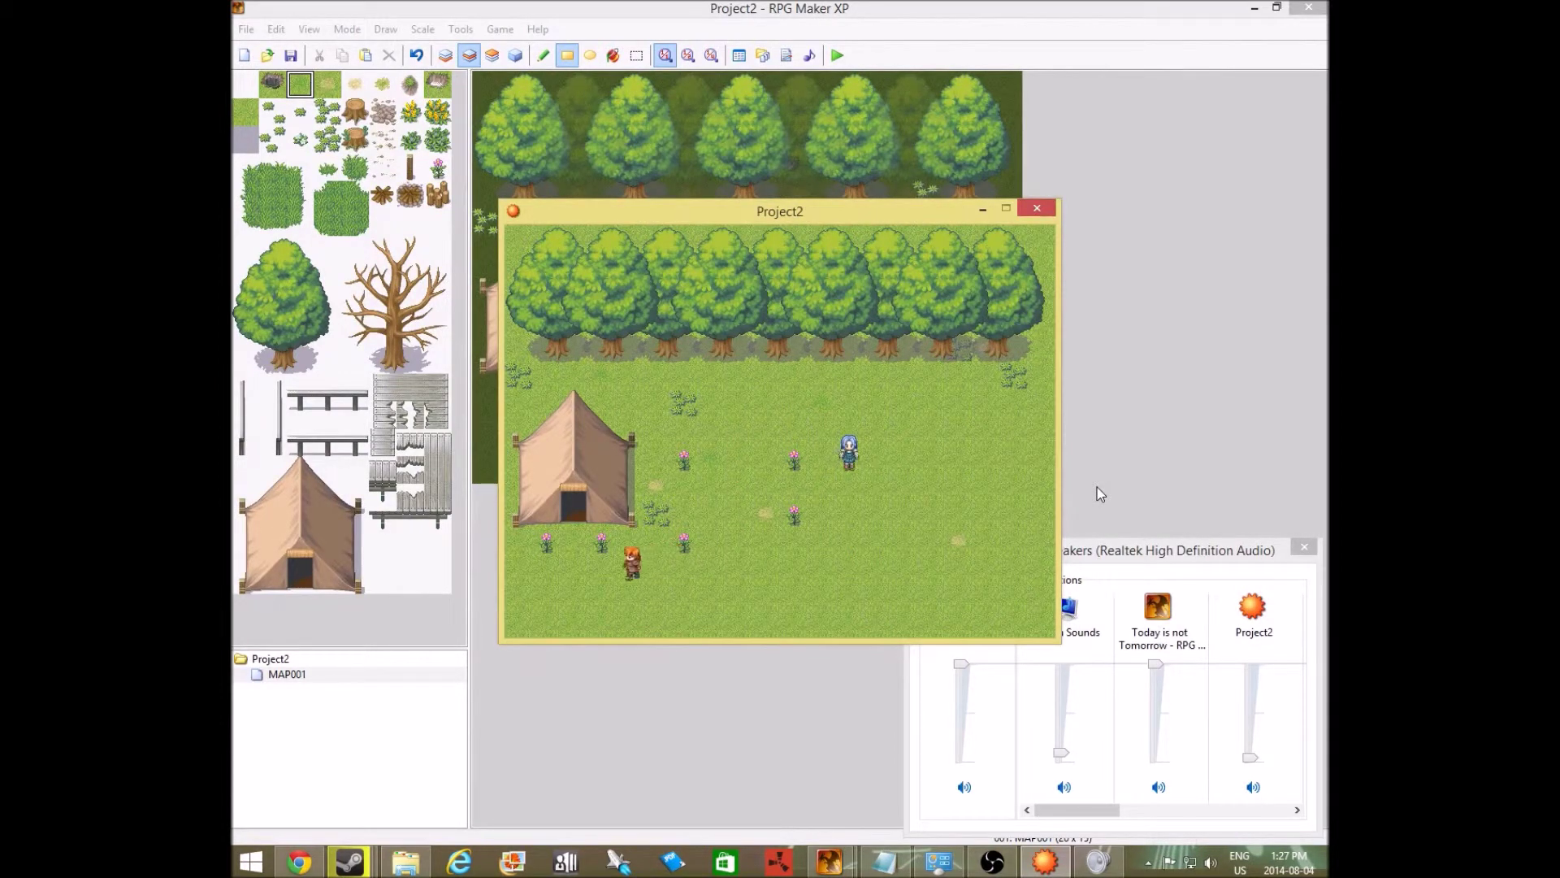
{"action": "key", "text": "Up"}
{"action": "key", "text": "Up"}
{"action": "key", "text": "Down"}
{"action": "key", "text": "Down"}
Walk the player up into the tree line, along it, and back down-left
{"action": "key", "text": "Right"}
{"action": "key", "text": "Right"}
{"action": "key", "text": "Right"}
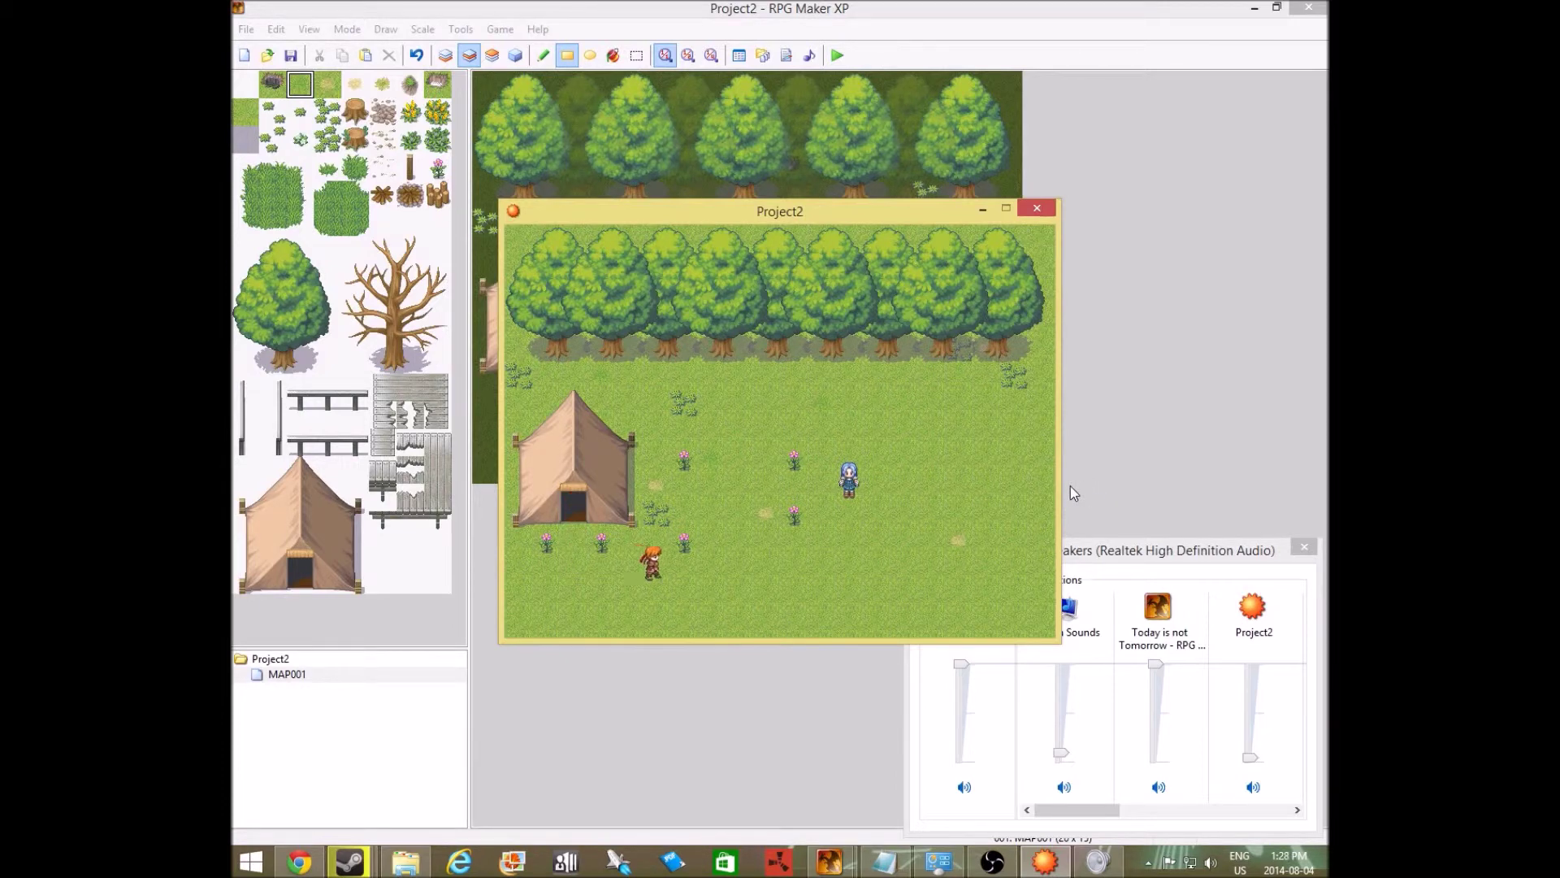
{"action": "key", "text": "Up"}
{"action": "key", "text": "Up"}
{"action": "key", "text": "Up"}
{"action": "key", "text": "Up"}
{"action": "key", "text": "Up"}
{"action": "key", "text": "Up"}
{"action": "key", "text": "Up"}
{"action": "key", "text": "Up"}
{"action": "key", "text": "Right"}
{"action": "key", "text": "Left"}
{"action": "key", "text": "Down"}
{"action": "key", "text": "Down"}
{"action": "key", "text": "Left"}
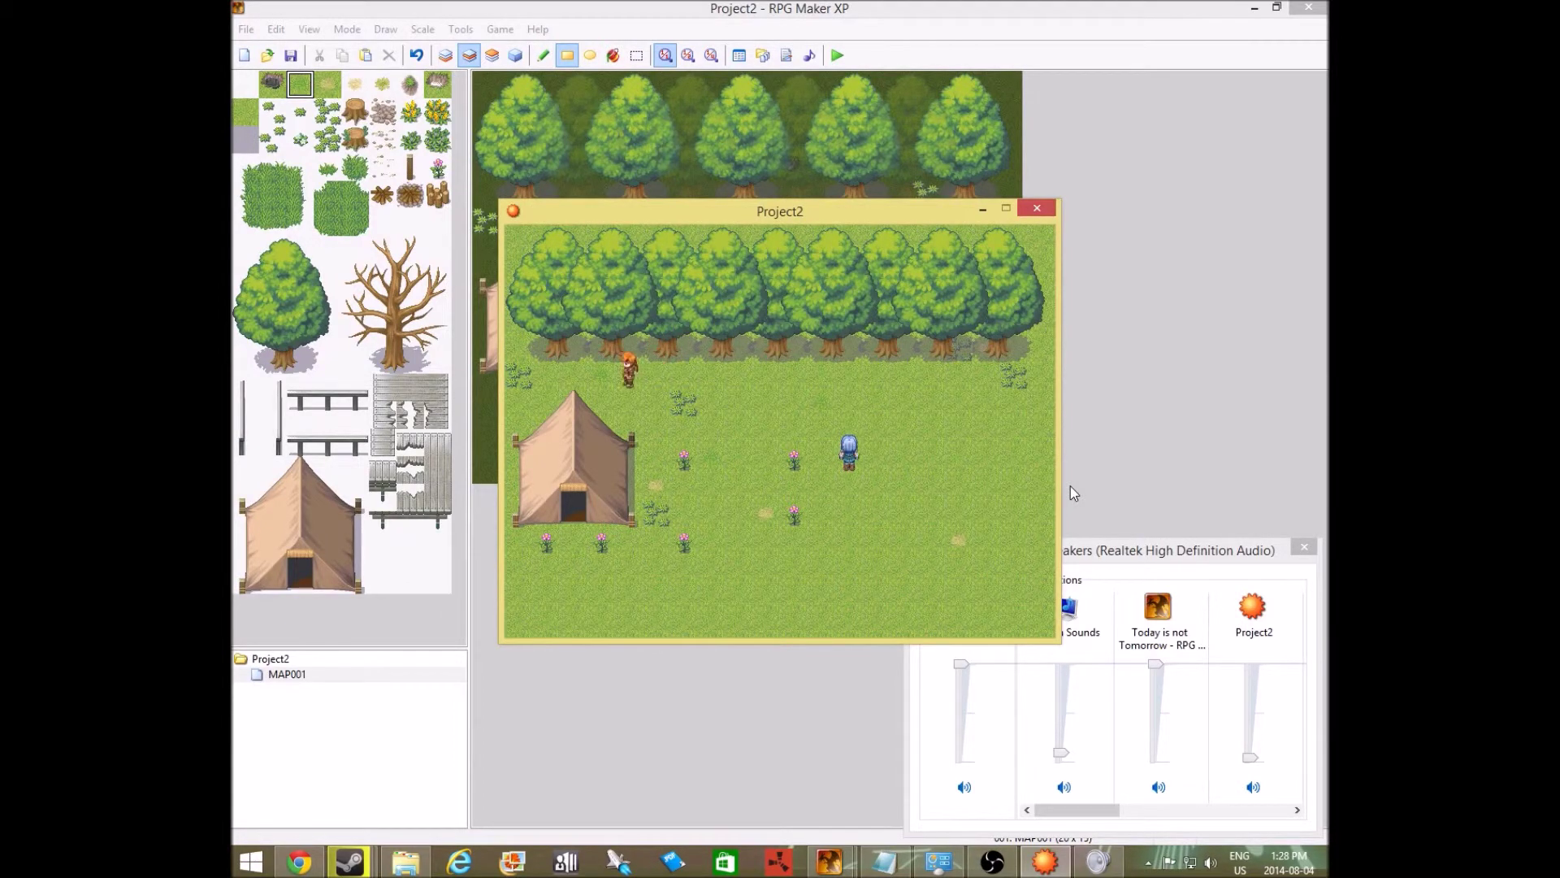
{"action": "key", "text": "Left"}
{"action": "key", "text": "Down"}
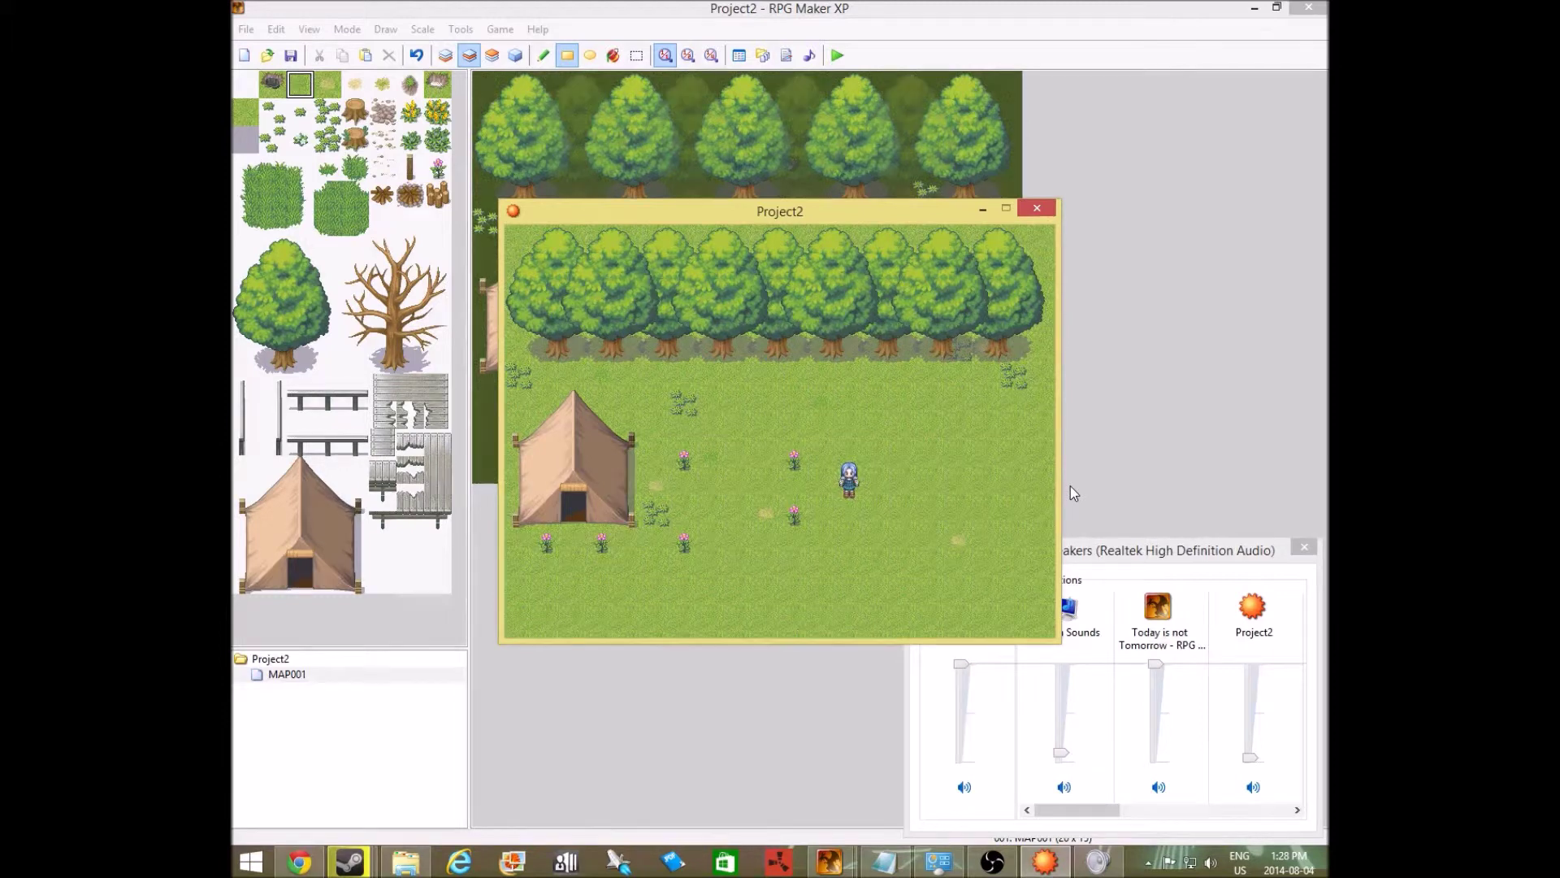
End the playtest and toggle a flower tile's passage setting in the Database's first tileset
{"action": "left_click", "coordinate": [1030, 209]}
{"action": "left_click", "coordinate": [738, 55]}
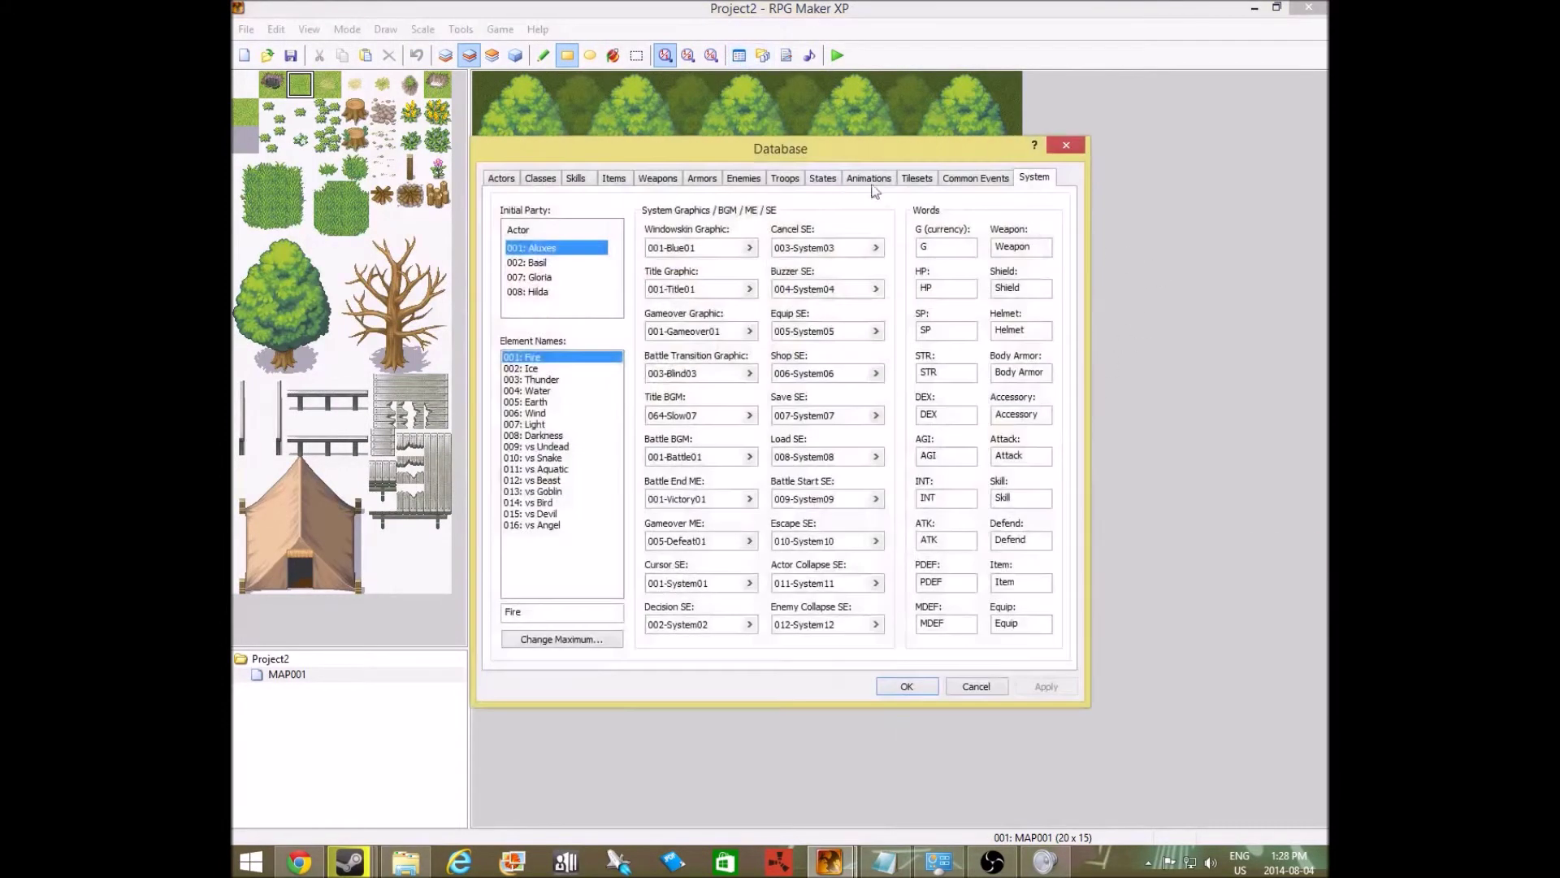
{"action": "left_click", "coordinate": [916, 180]}
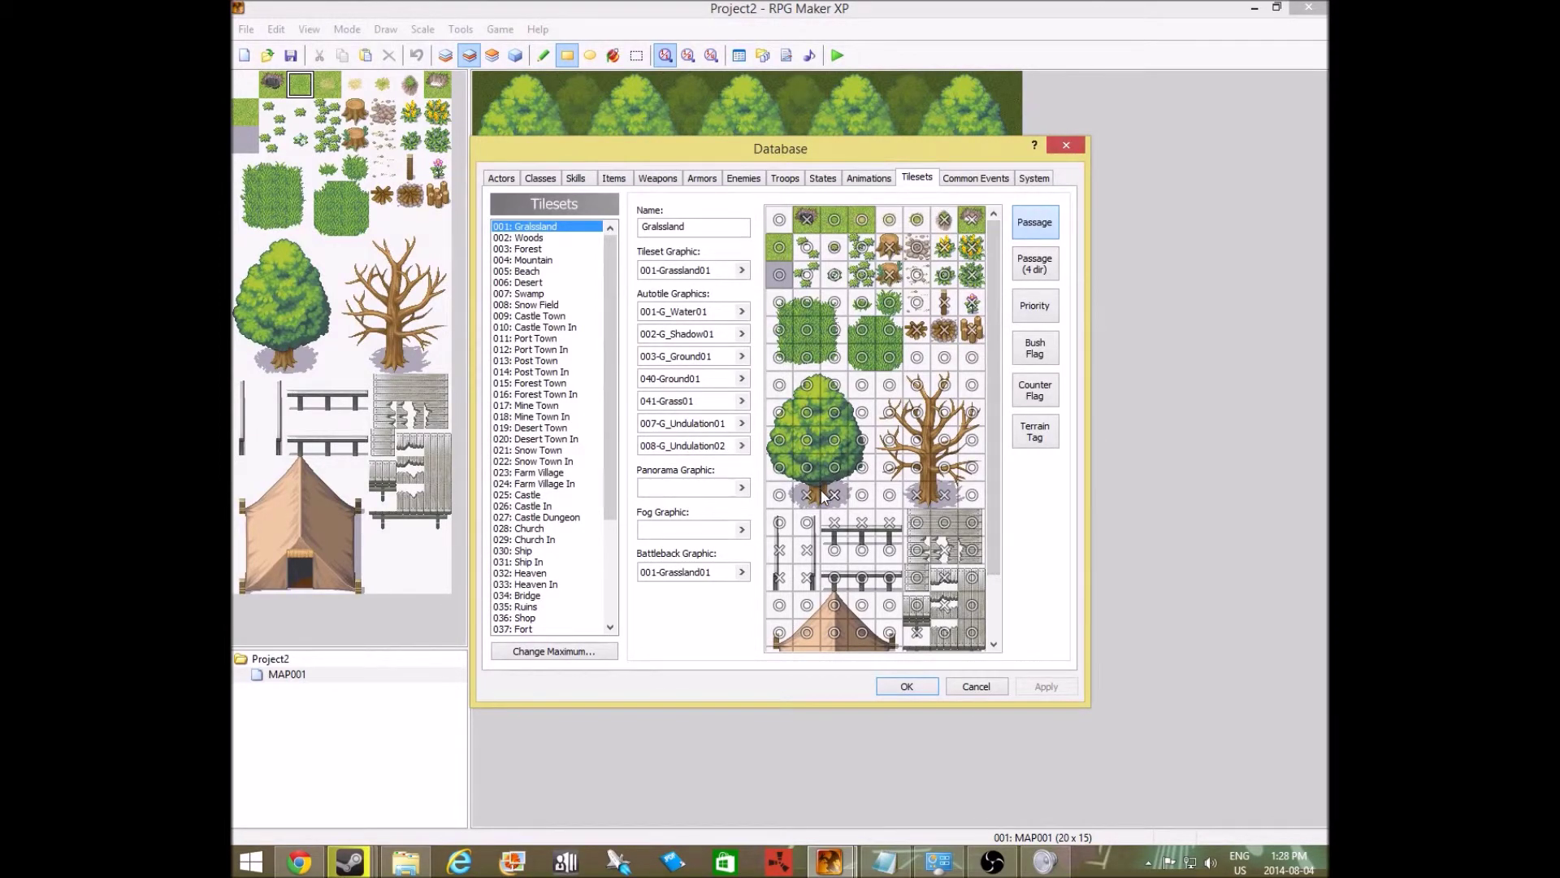
{"action": "scroll", "coordinate": [972, 385], "scroll_direction": "down", "scroll_amount": 2}
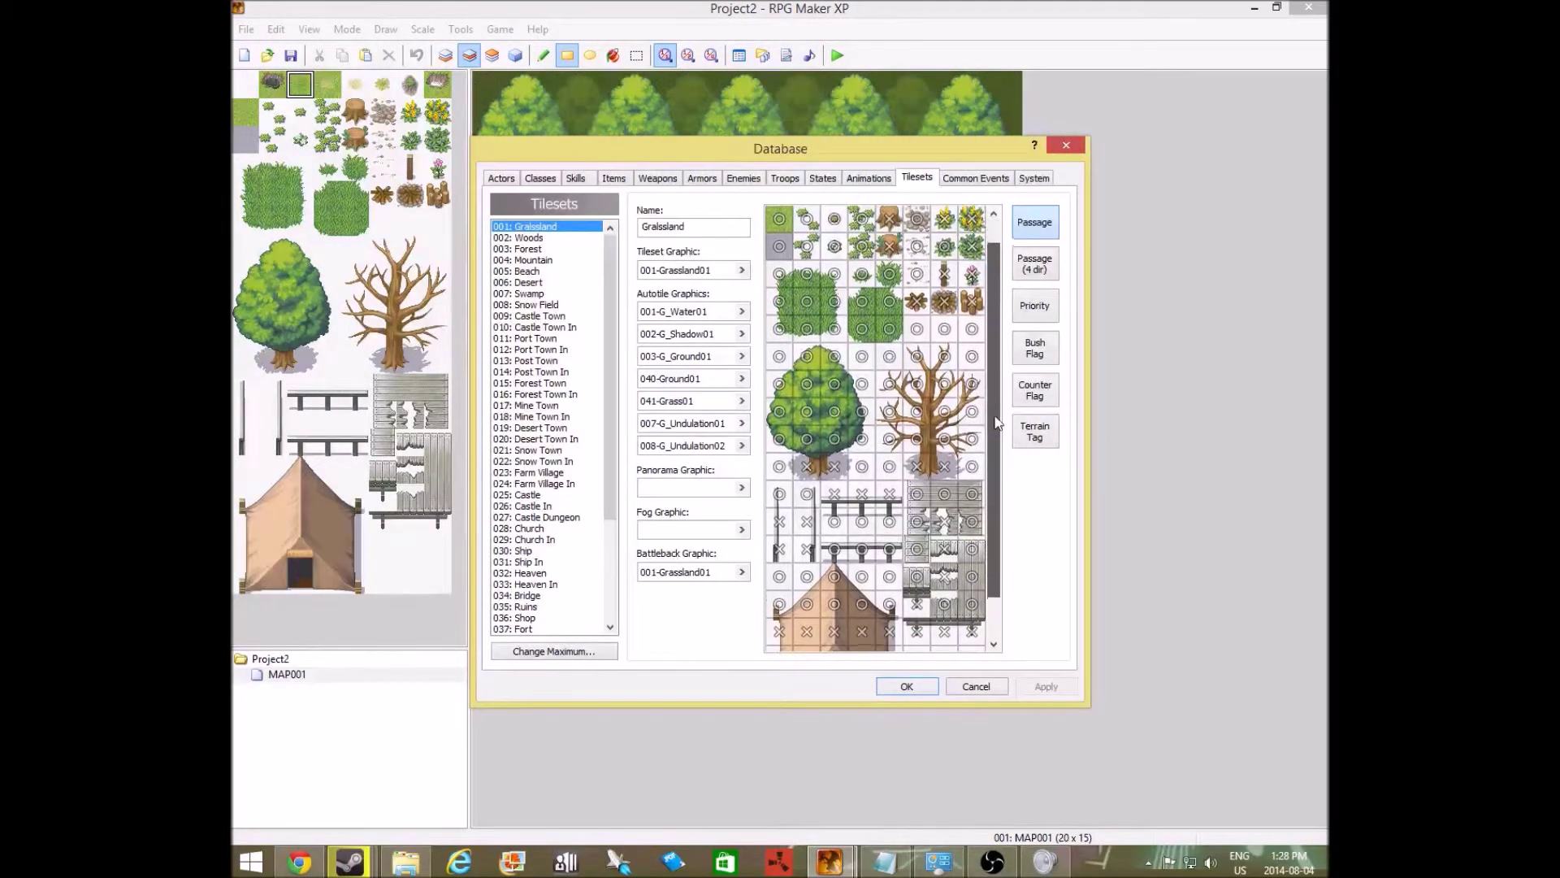
{"action": "scroll", "coordinate": [972, 341], "scroll_direction": "up", "scroll_amount": 2}
{"action": "left_click", "coordinate": [969, 302]}
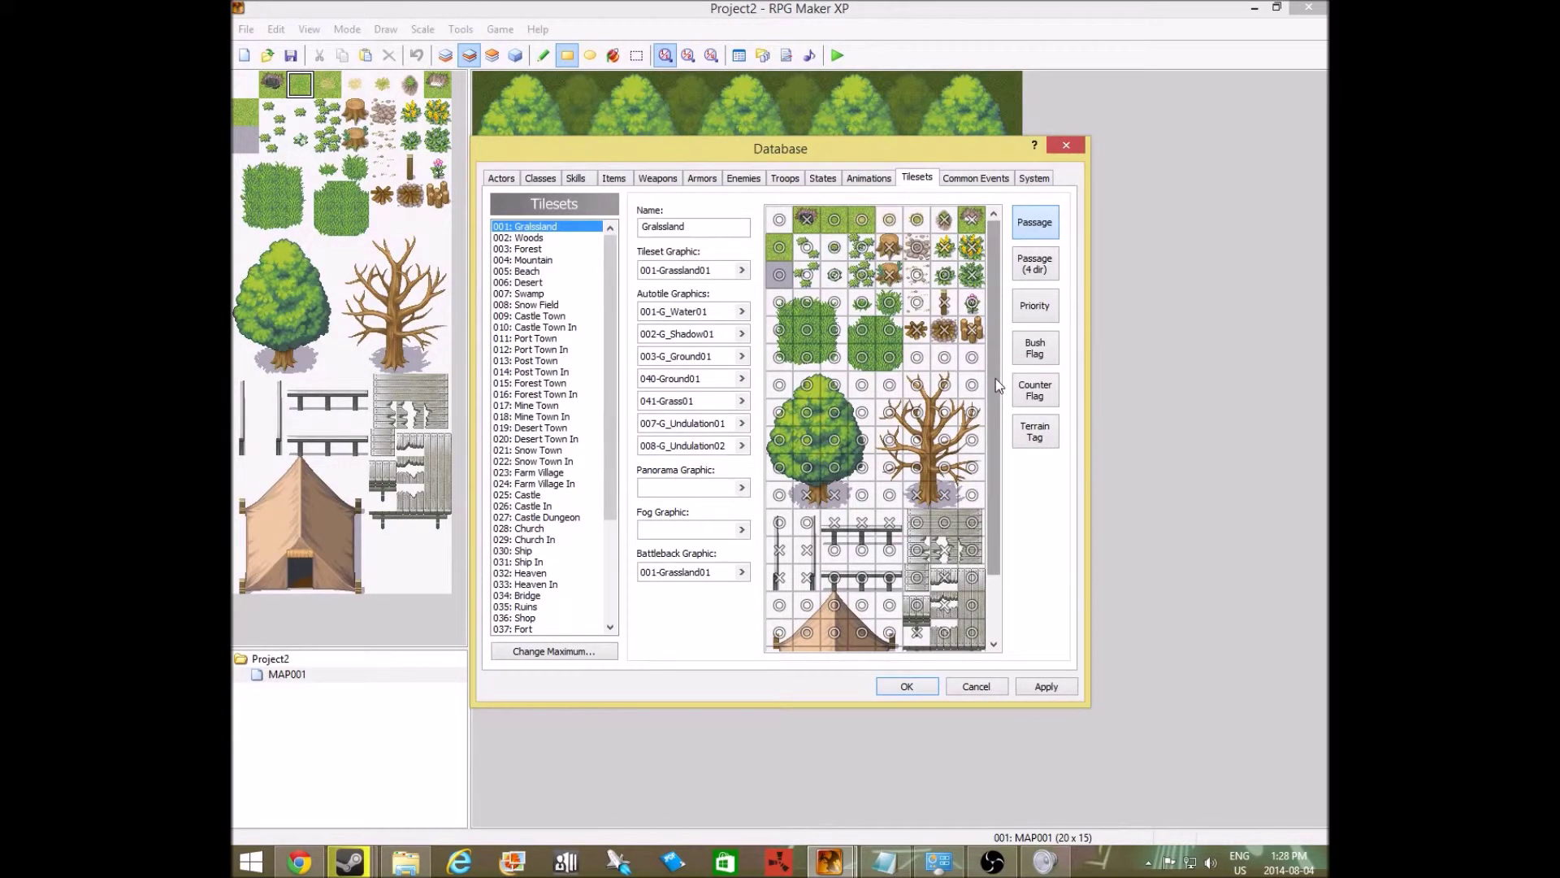
Move from the Tilesets tab through System to the Actors tab of the Database
{"action": "scroll", "coordinate": [991, 486], "scroll_direction": "down", "scroll_amount": 3}
{"action": "scroll", "coordinate": [991, 488], "scroll_direction": "up", "scroll_amount": 3}
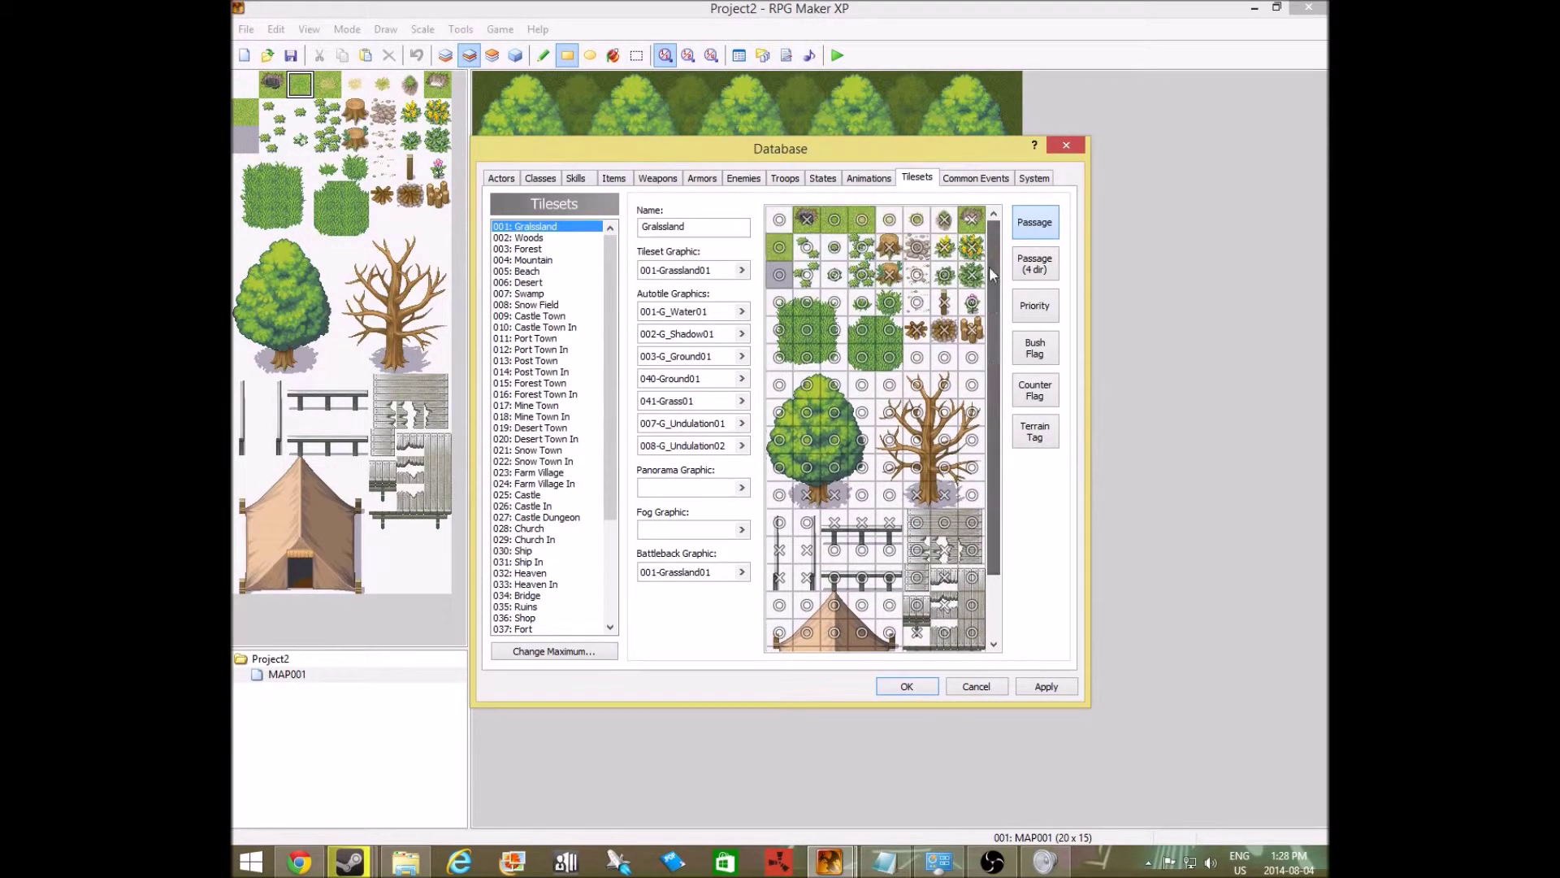
{"action": "left_click", "coordinate": [1028, 178]}
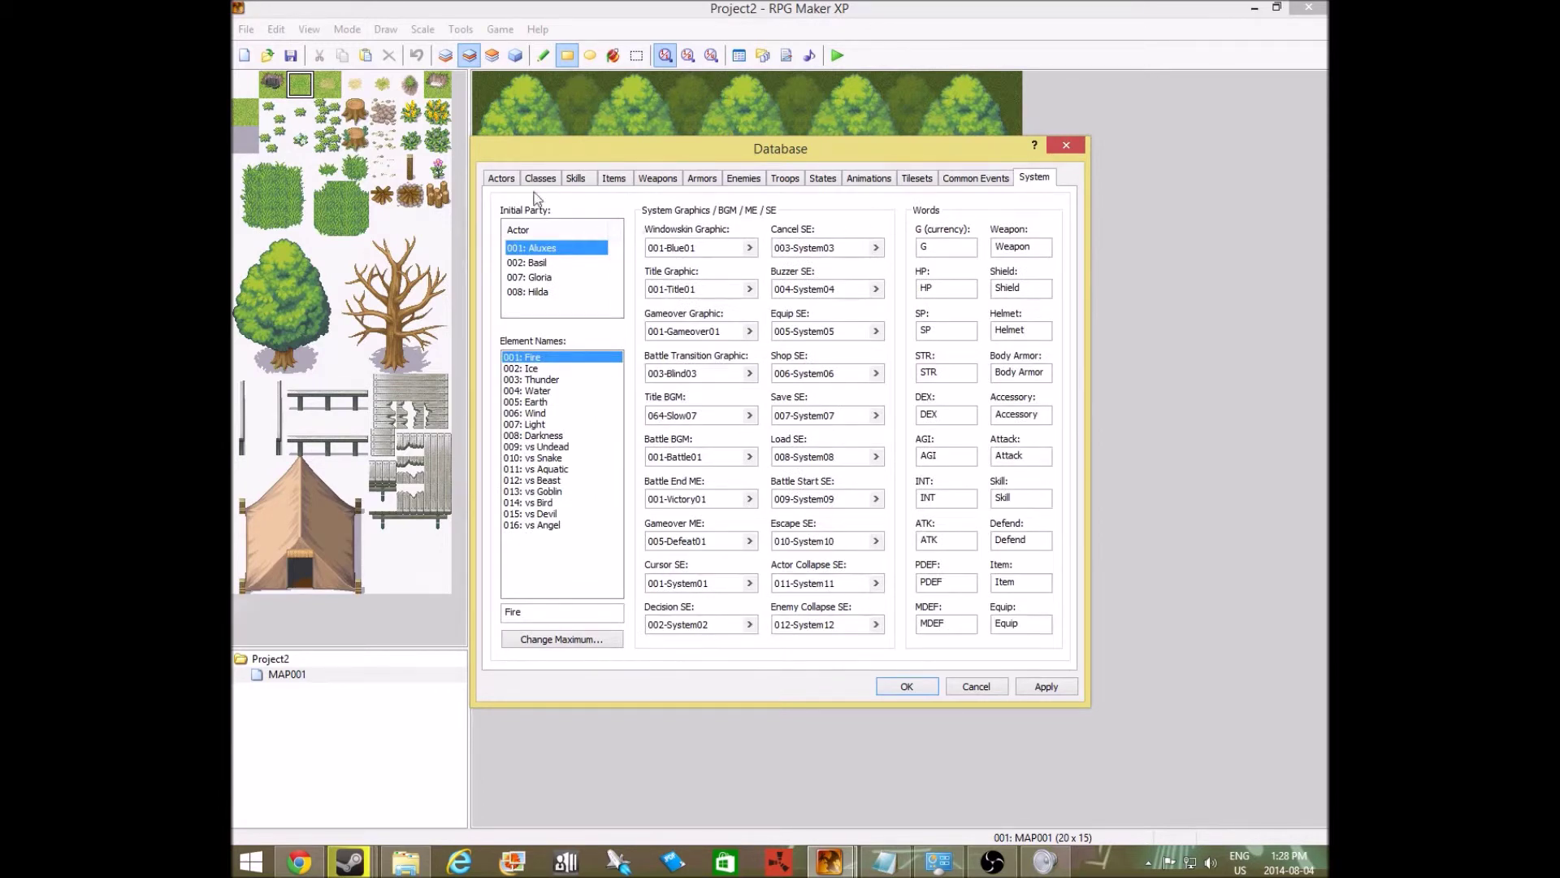
{"action": "left_click", "coordinate": [503, 178]}
Set the first actor's character graphic to 018-Thief03 with its hue shifted away from purple
{"action": "double_click", "coordinate": [687, 398]}
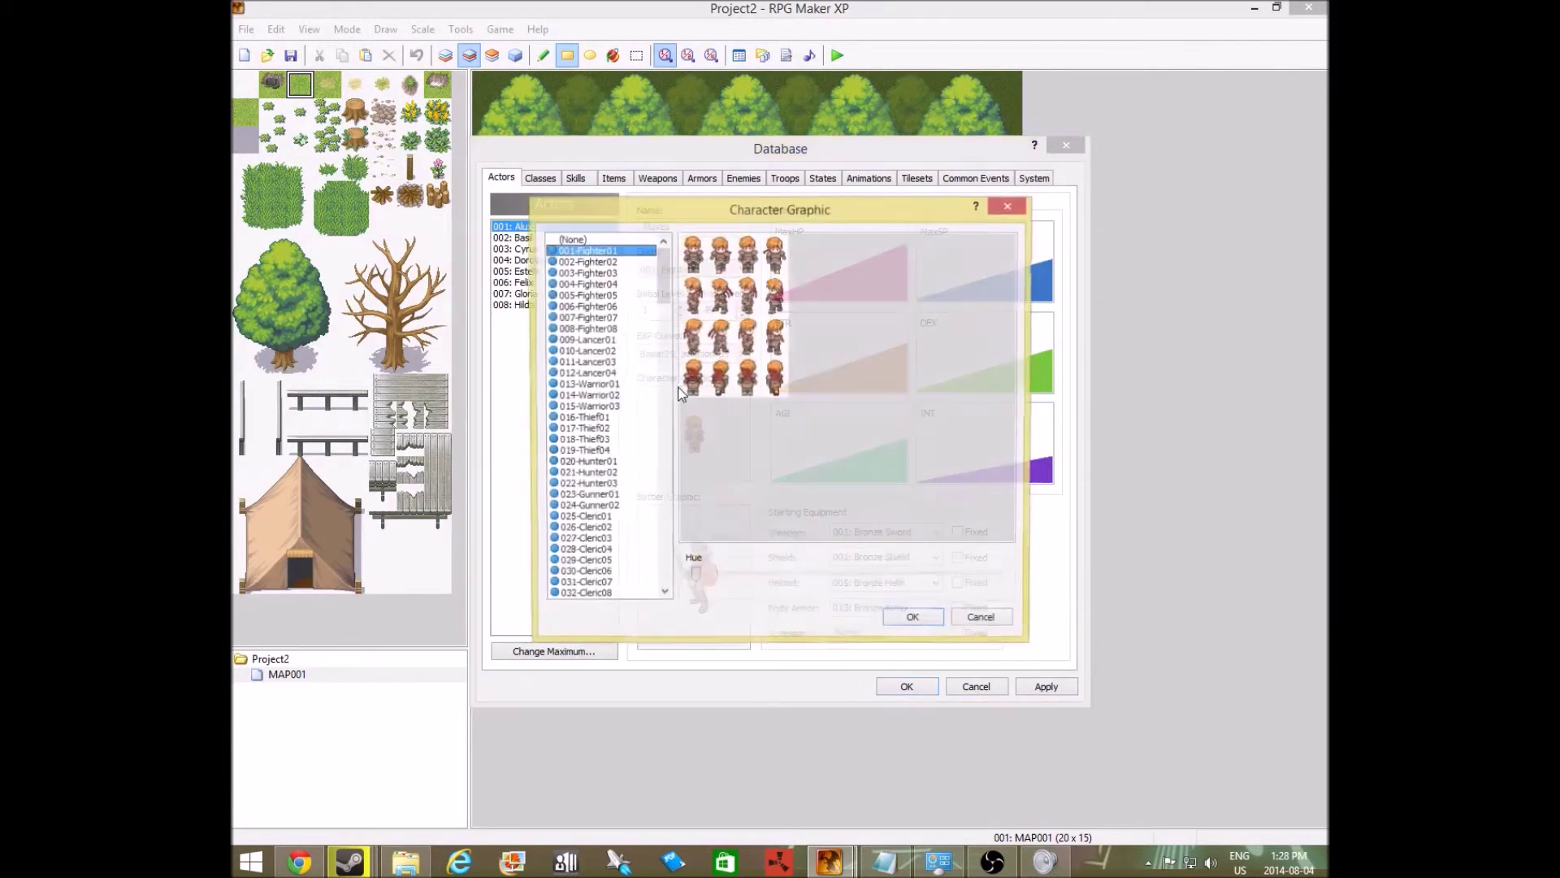
{"action": "left_click", "coordinate": [600, 429]}
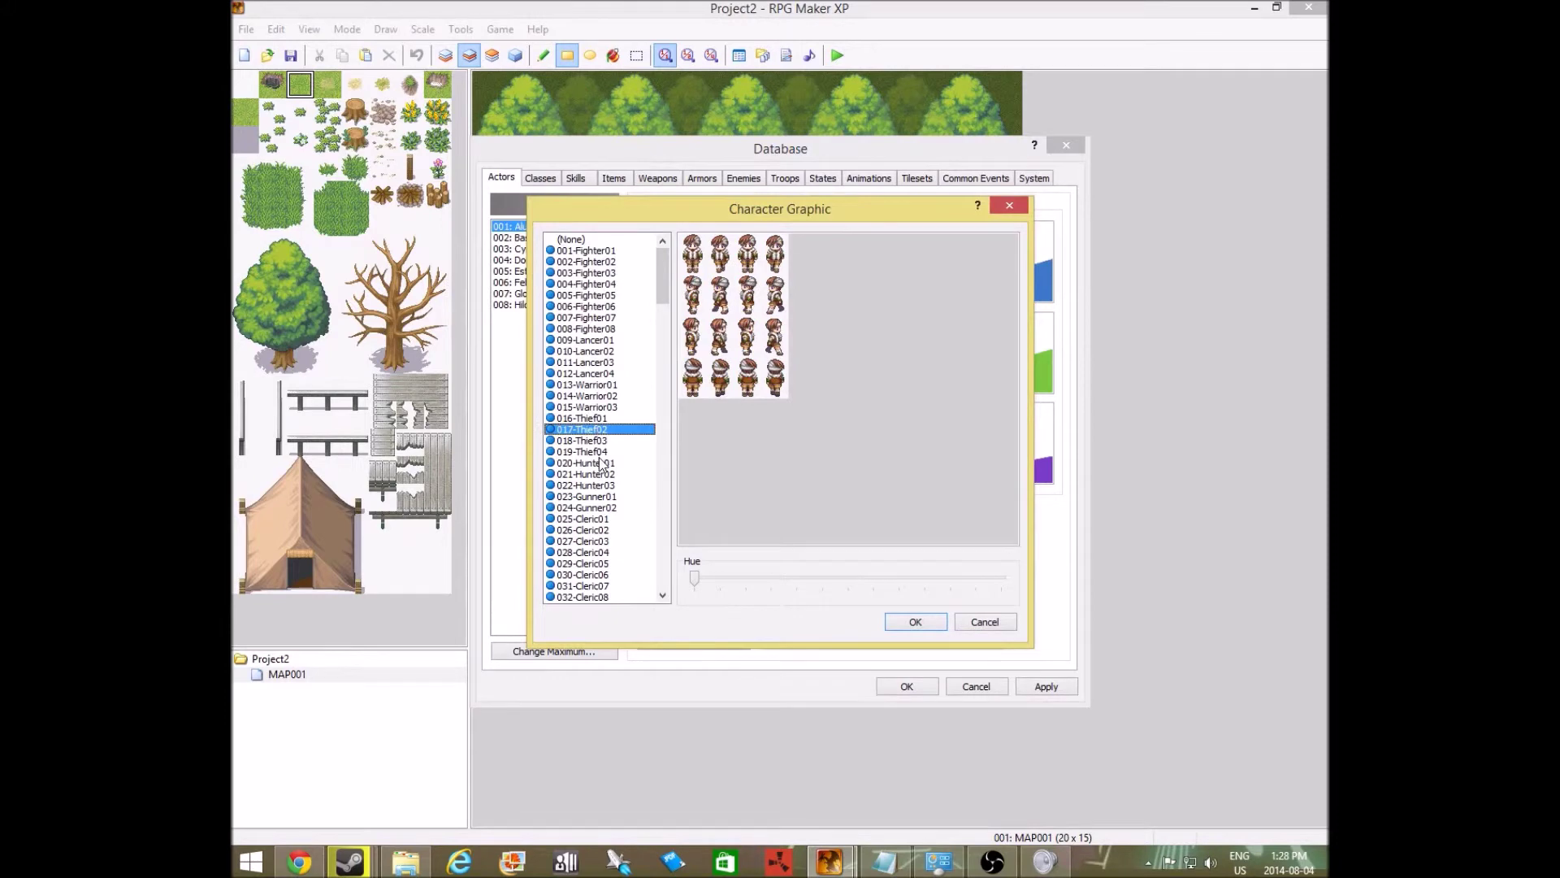
{"action": "left_click", "coordinate": [595, 440]}
{"action": "left_click_drag", "start_coordinate": [695, 579], "coordinate": [770, 582]}
{"action": "left_click", "coordinate": [915, 622]}
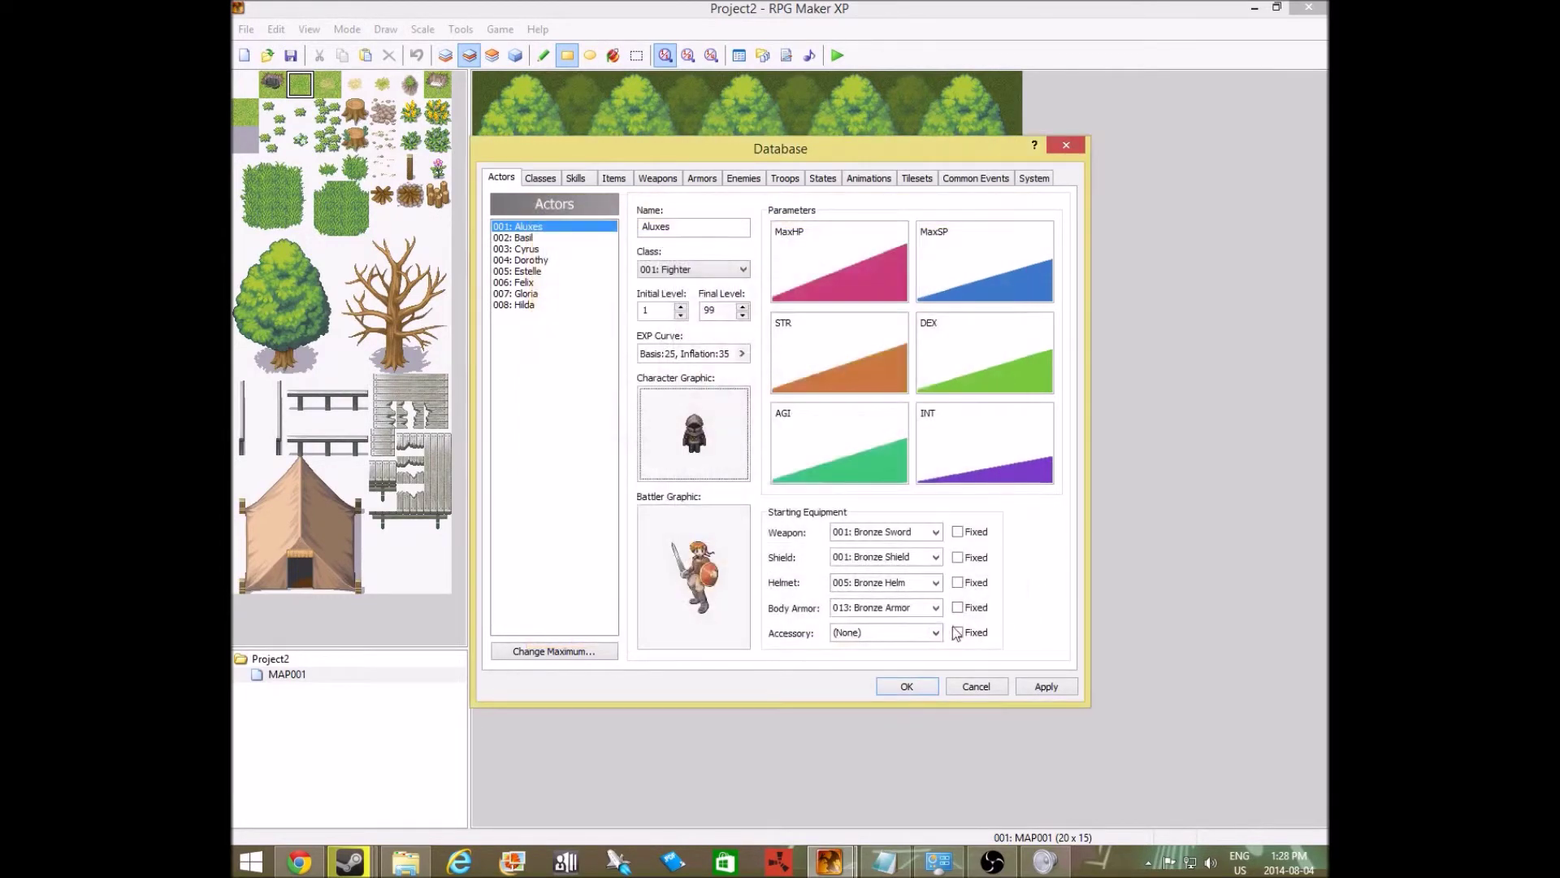
Set the battler graphic to 018-Thief03 with hue shifted toward red, then close the Database with OK
{"action": "double_click", "coordinate": [703, 578]}
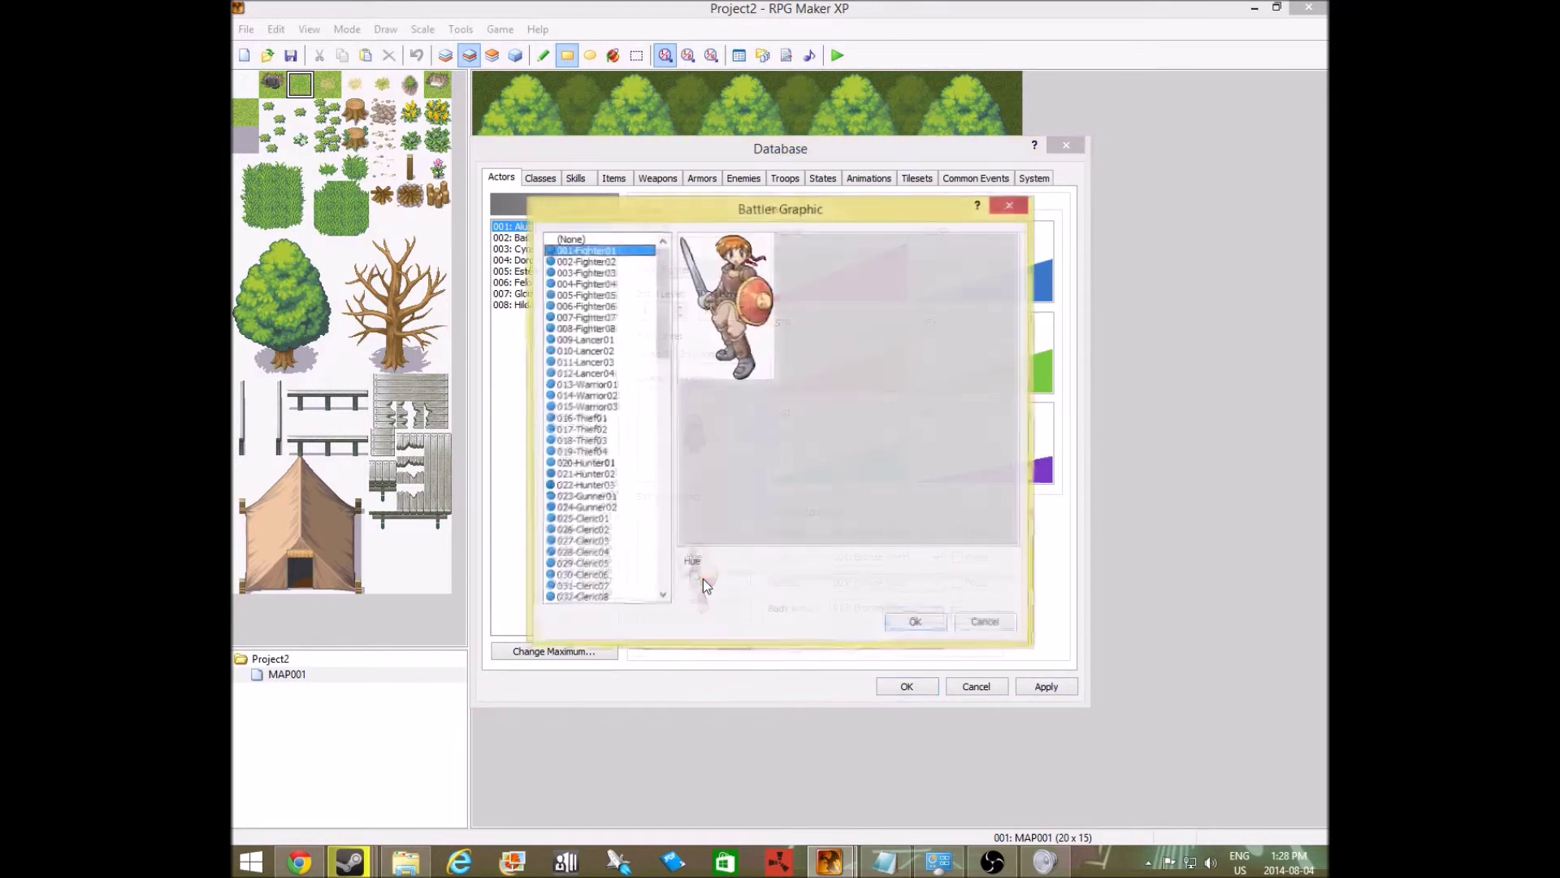
{"action": "left_click", "coordinate": [623, 285]}
{"action": "left_click", "coordinate": [623, 274]}
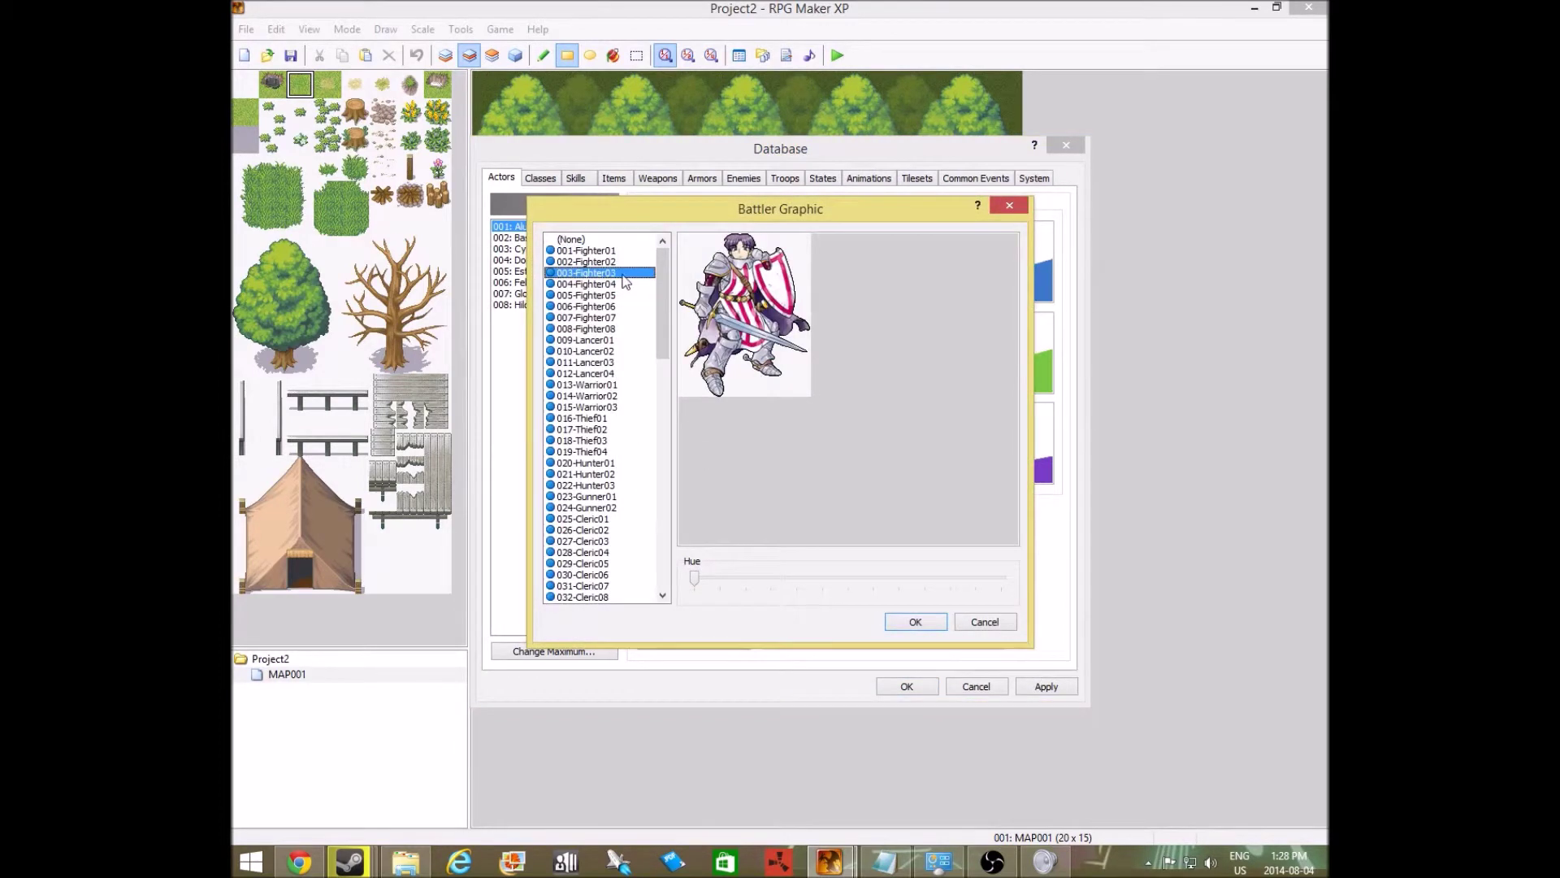
{"action": "left_click", "coordinate": [623, 397]}
{"action": "left_click", "coordinate": [611, 440]}
{"action": "left_click", "coordinate": [610, 452]}
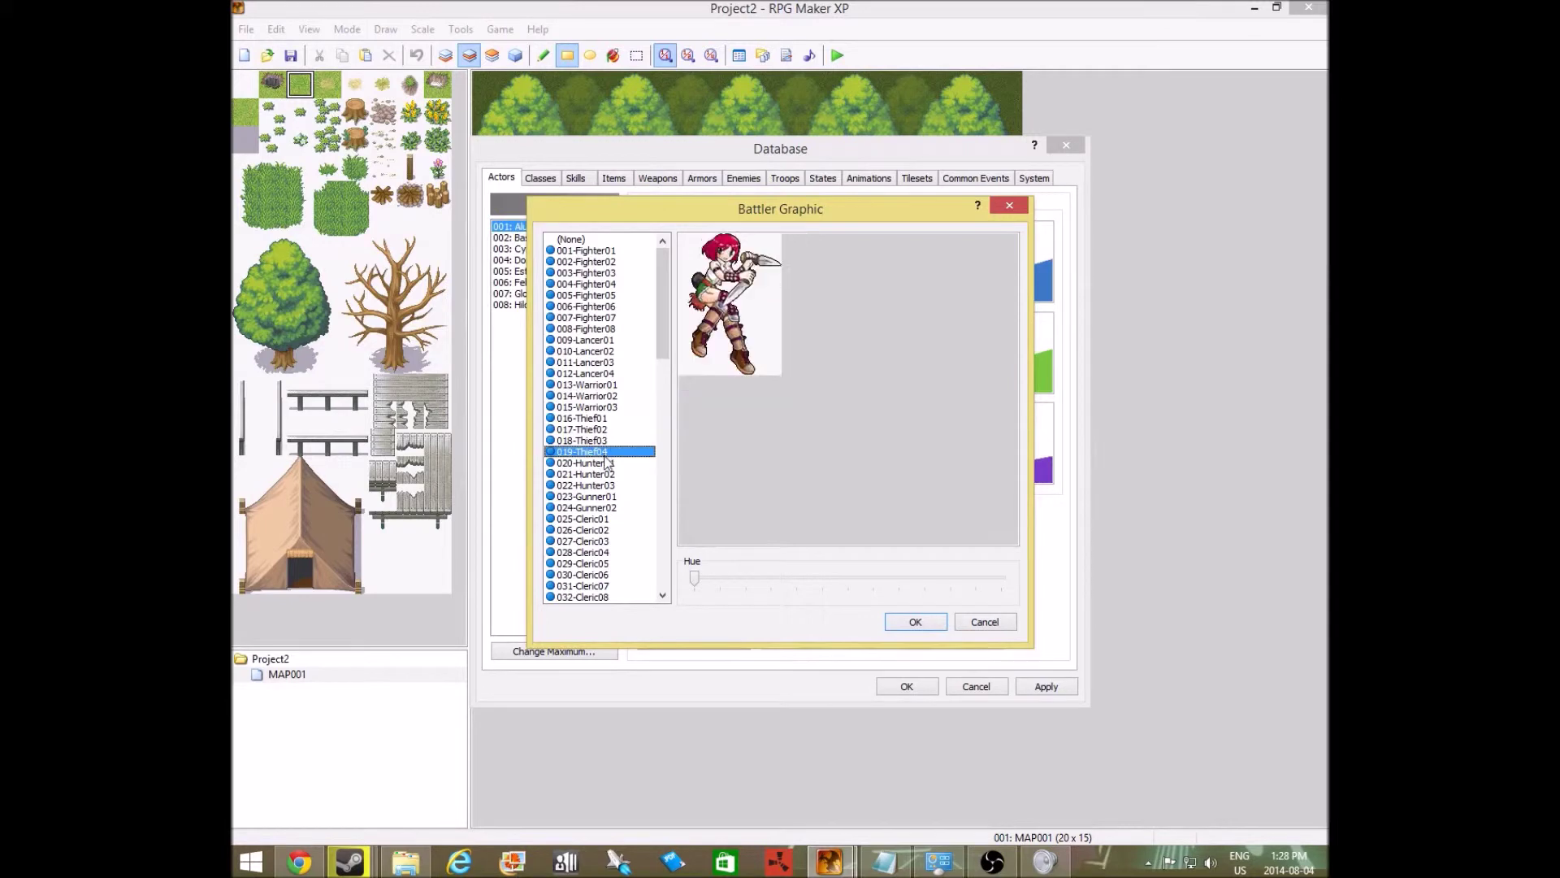
{"action": "left_click", "coordinate": [605, 440]}
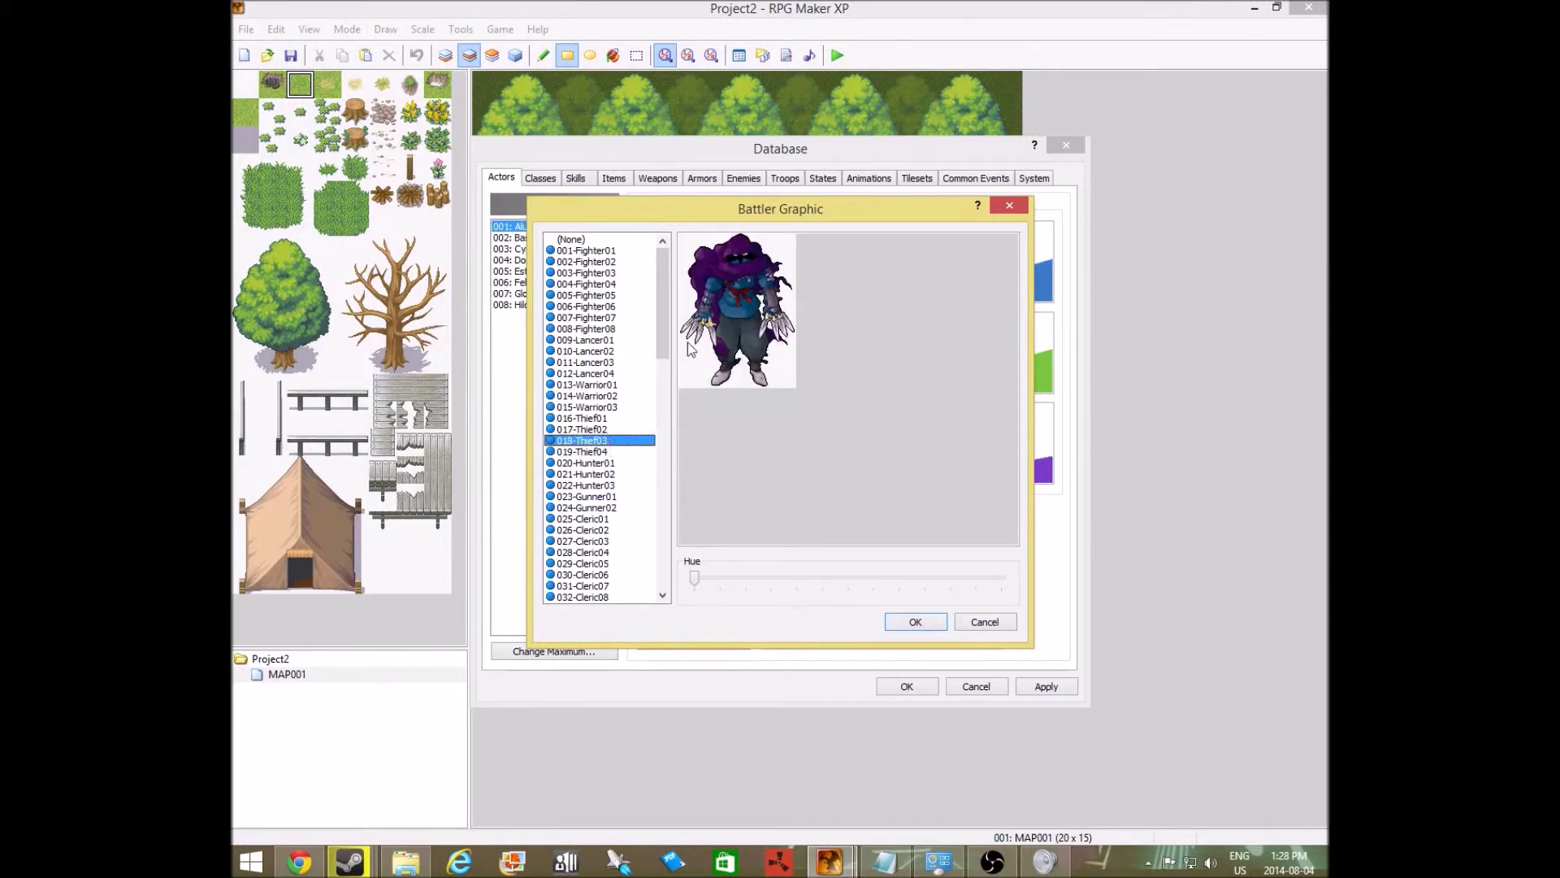
{"action": "left_click_drag", "start_coordinate": [694, 577], "coordinate": [792, 578]}
{"action": "left_click", "coordinate": [908, 621]}
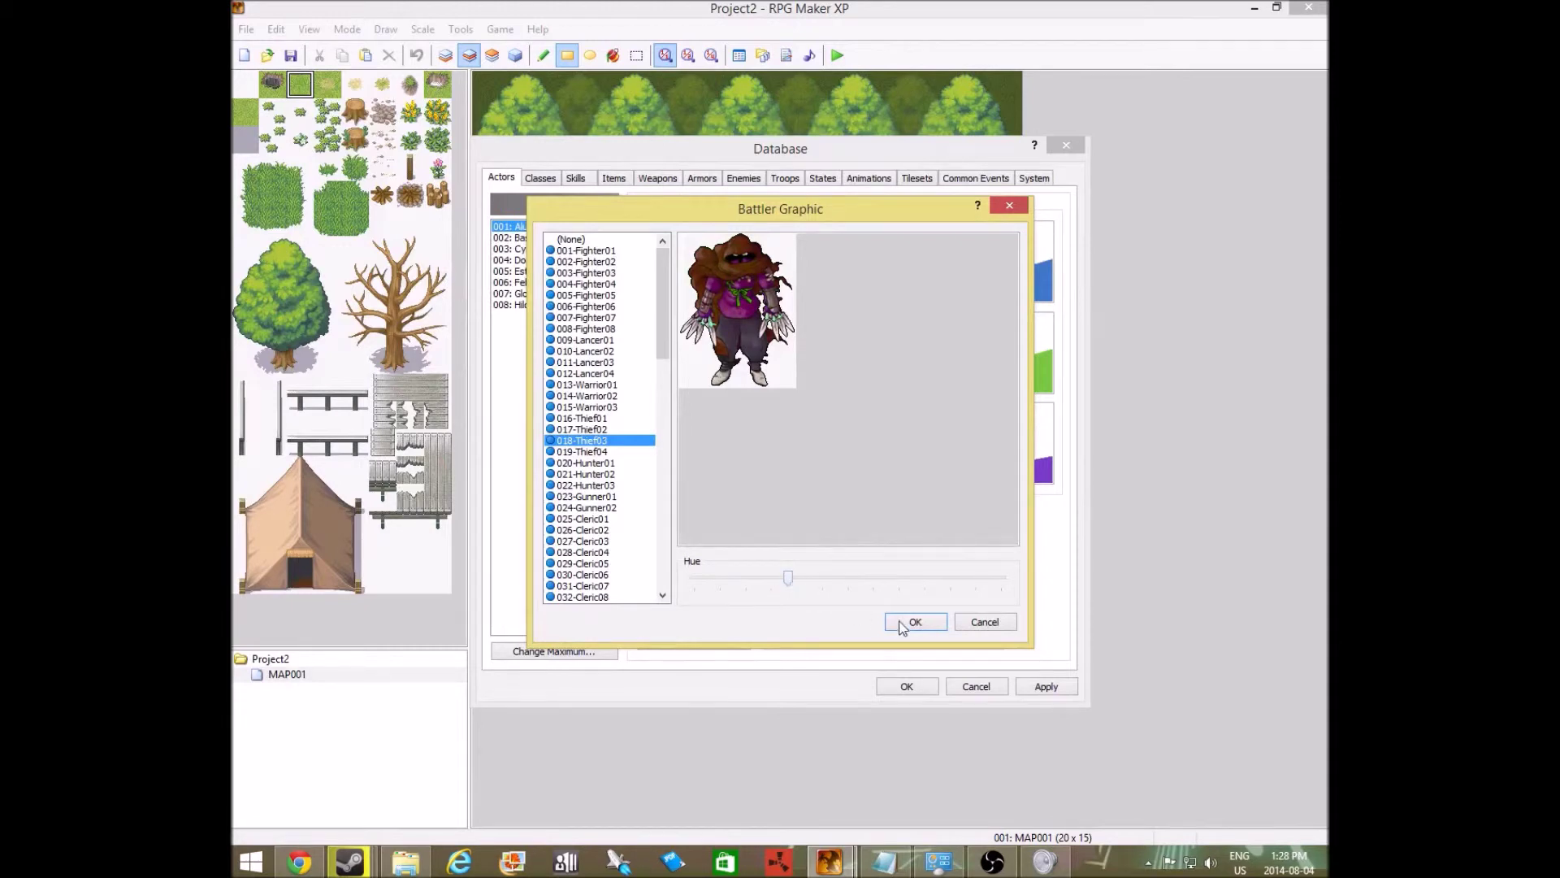
{"action": "left_click", "coordinate": [1042, 688]}
{"action": "left_click", "coordinate": [906, 686]}
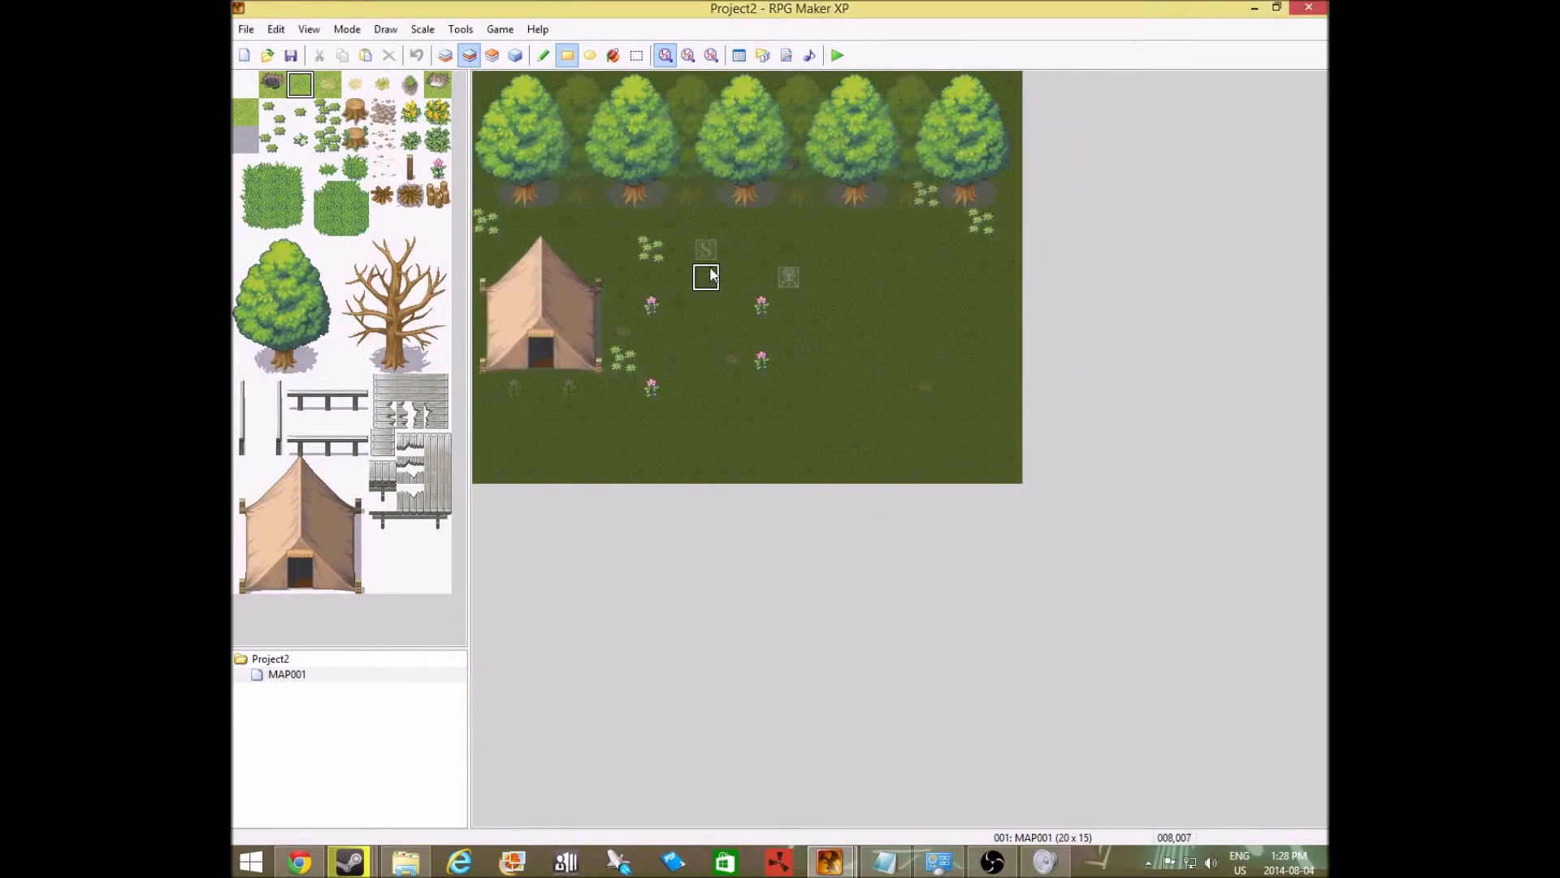
On the Events layer, move the S player start marker to the left-edge tile below the tent
{"action": "left_click", "coordinate": [514, 57]}
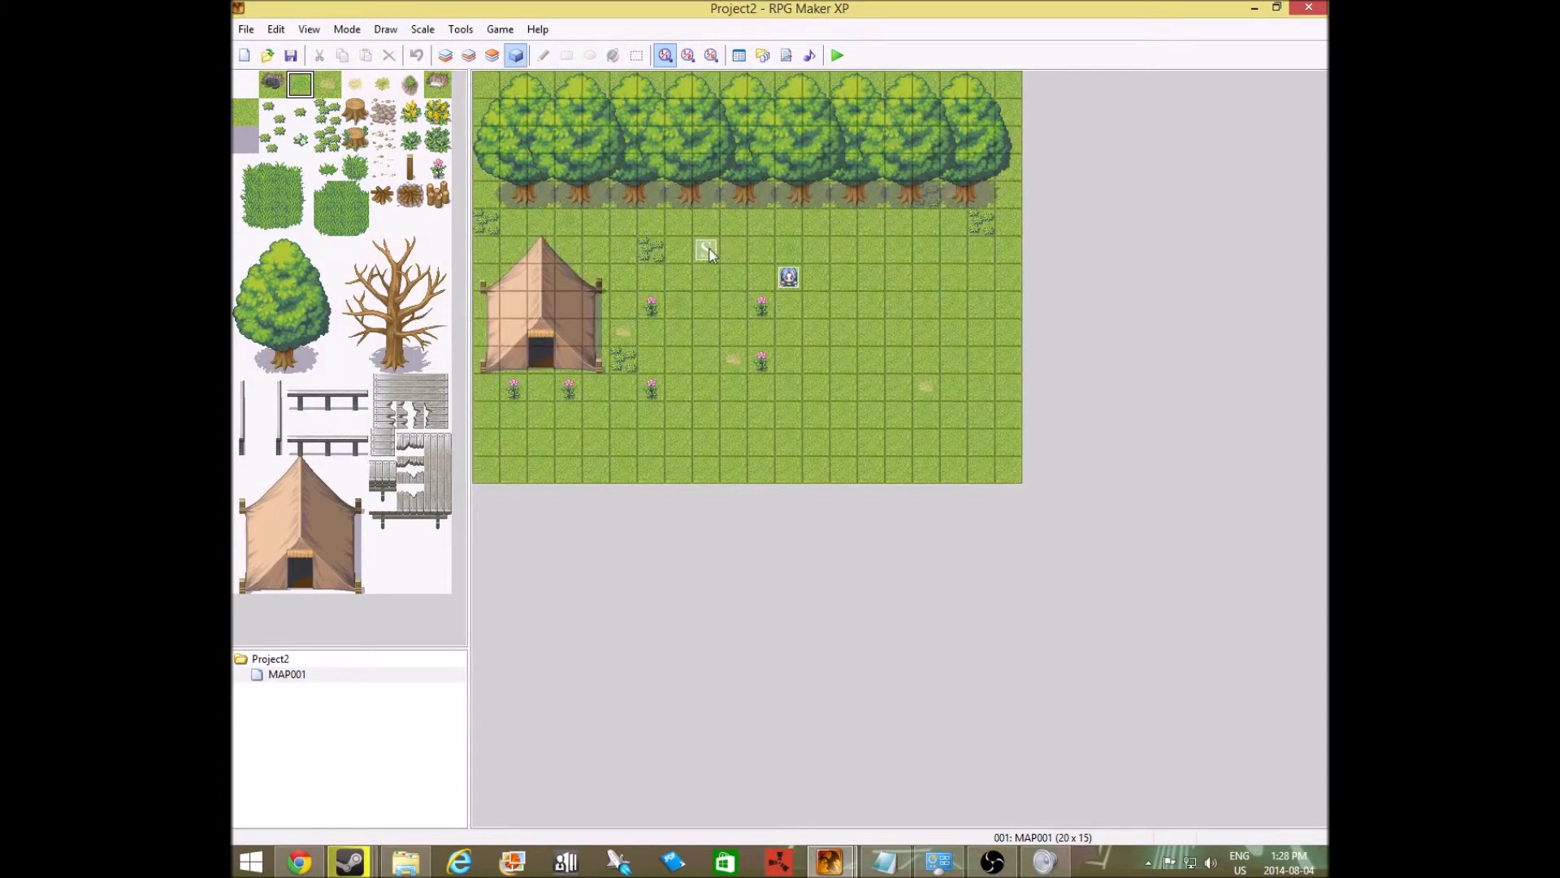
{"action": "left_click", "coordinate": [707, 249]}
{"action": "left_click_drag", "start_coordinate": [597, 455], "coordinate": [490, 428]}
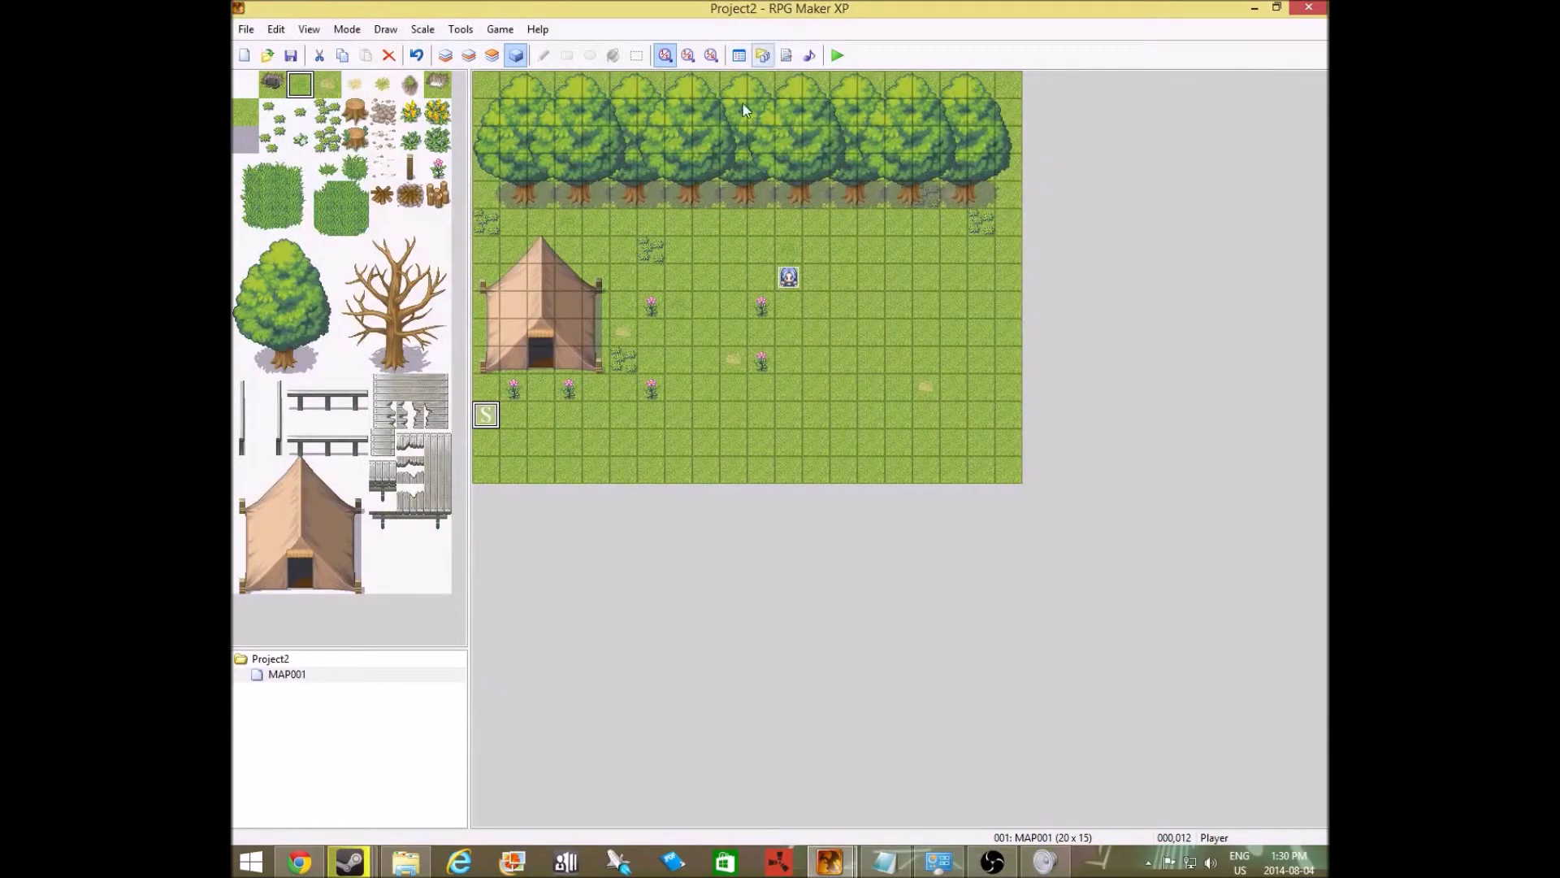
Browse the Materialbase's Characters, Tilesets, Titles and Windowskins folders, then close it
{"action": "left_click", "coordinate": [762, 54]}
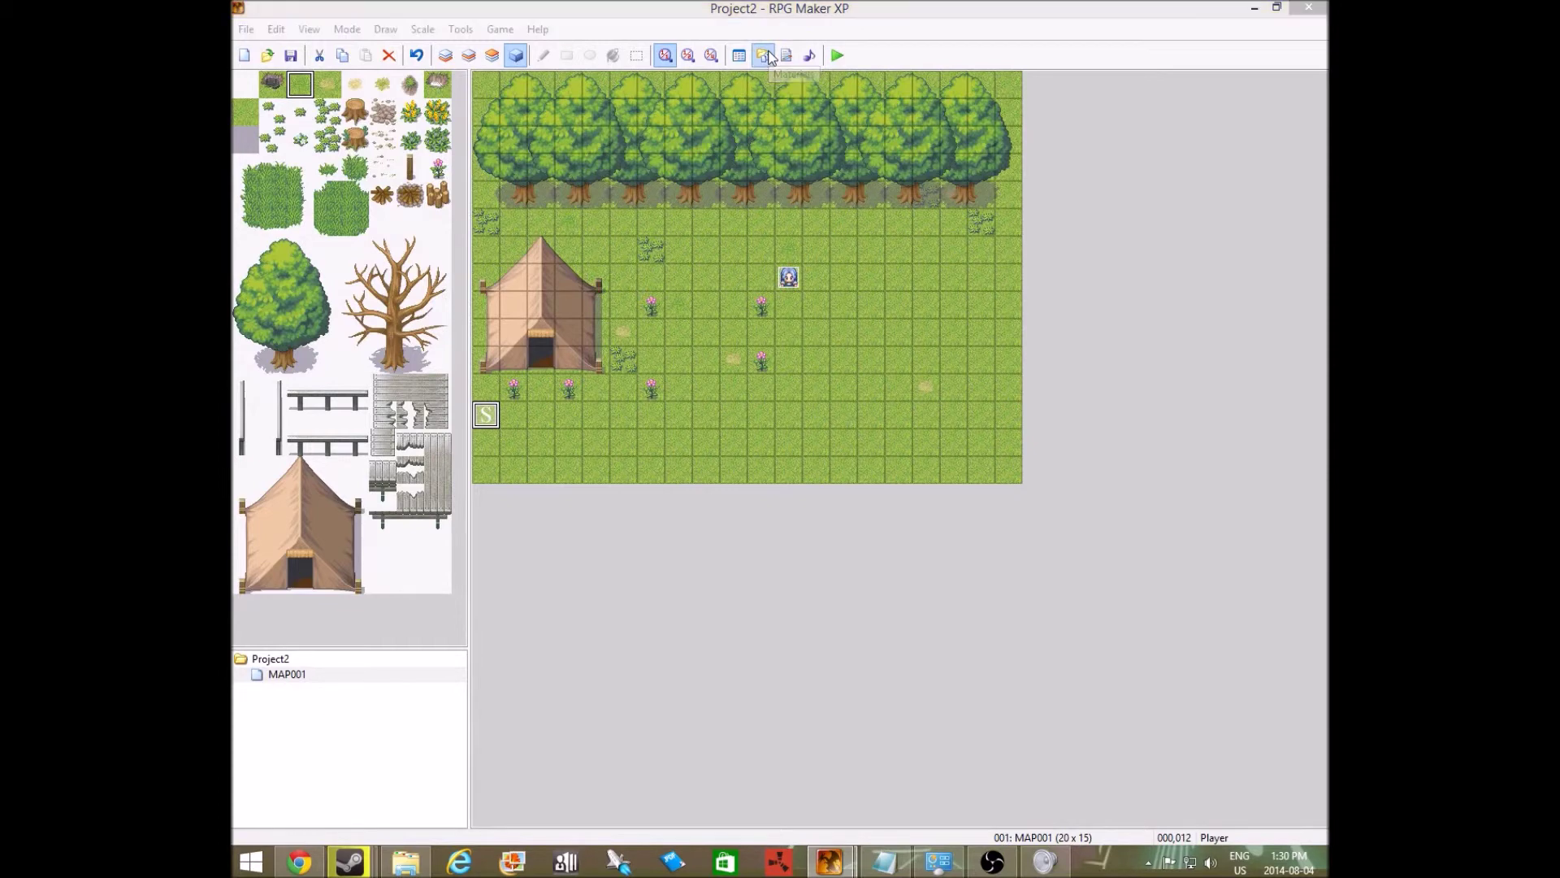
{"action": "left_click", "coordinate": [692, 314]}
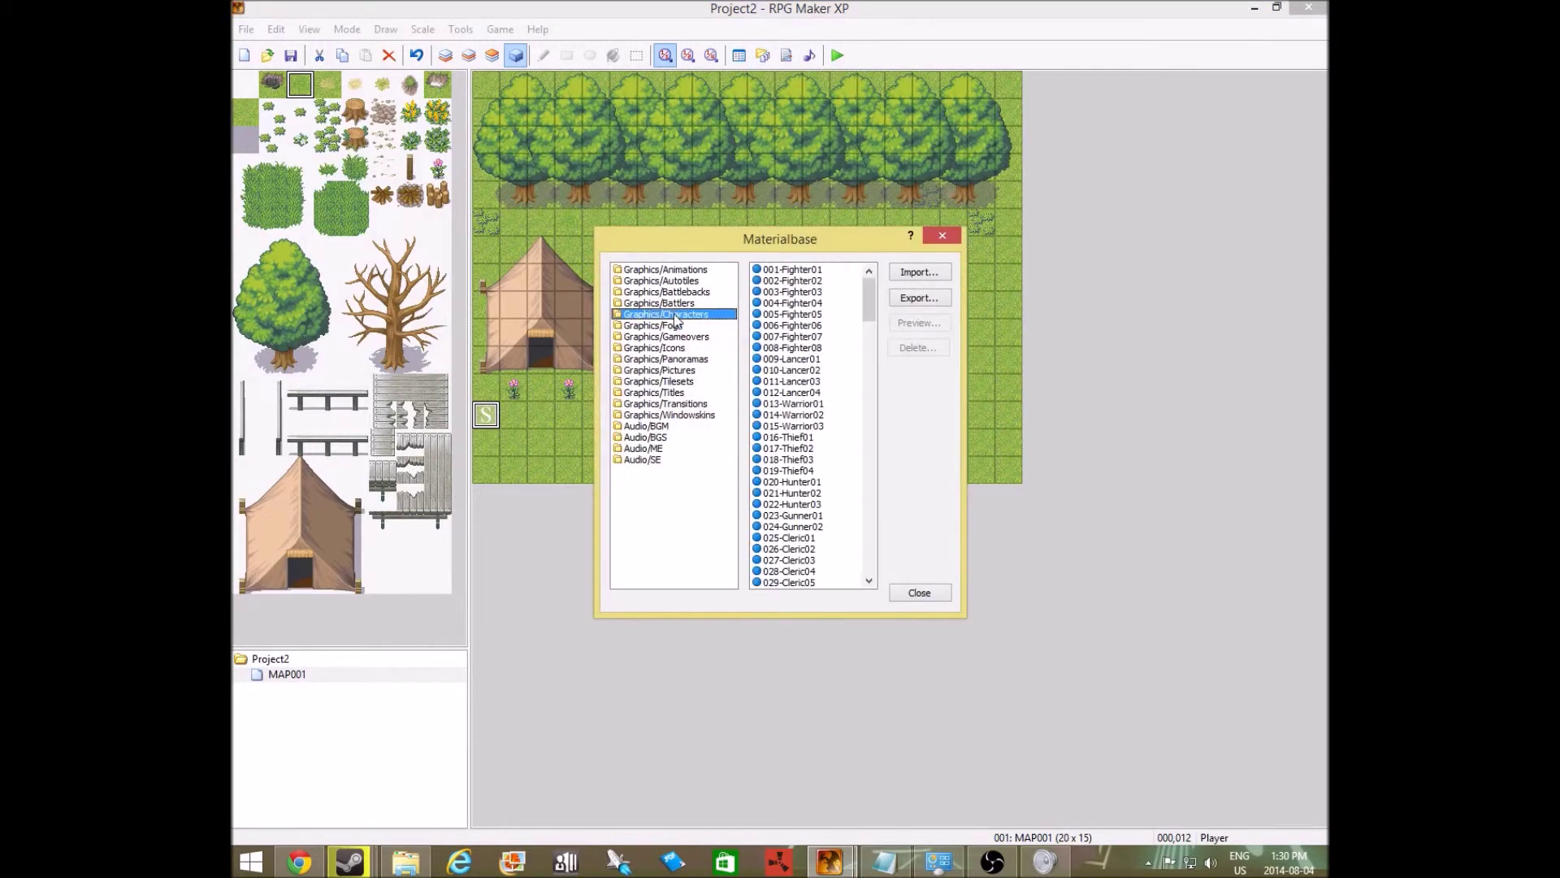
{"action": "left_click", "coordinate": [689, 359]}
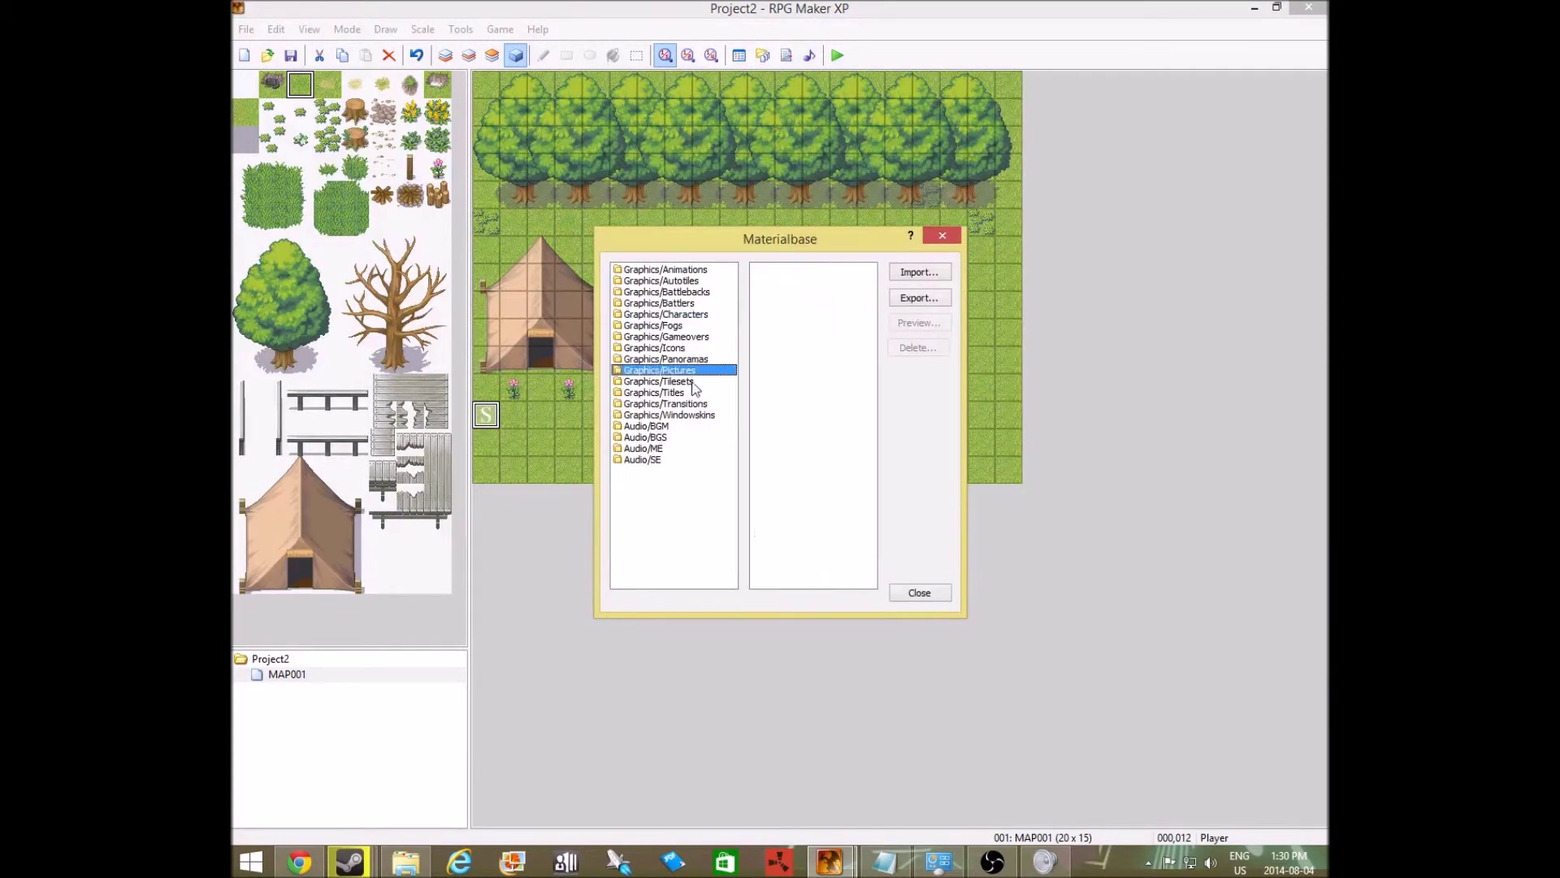
{"action": "left_click", "coordinate": [690, 381]}
{"action": "left_click", "coordinate": [691, 392]}
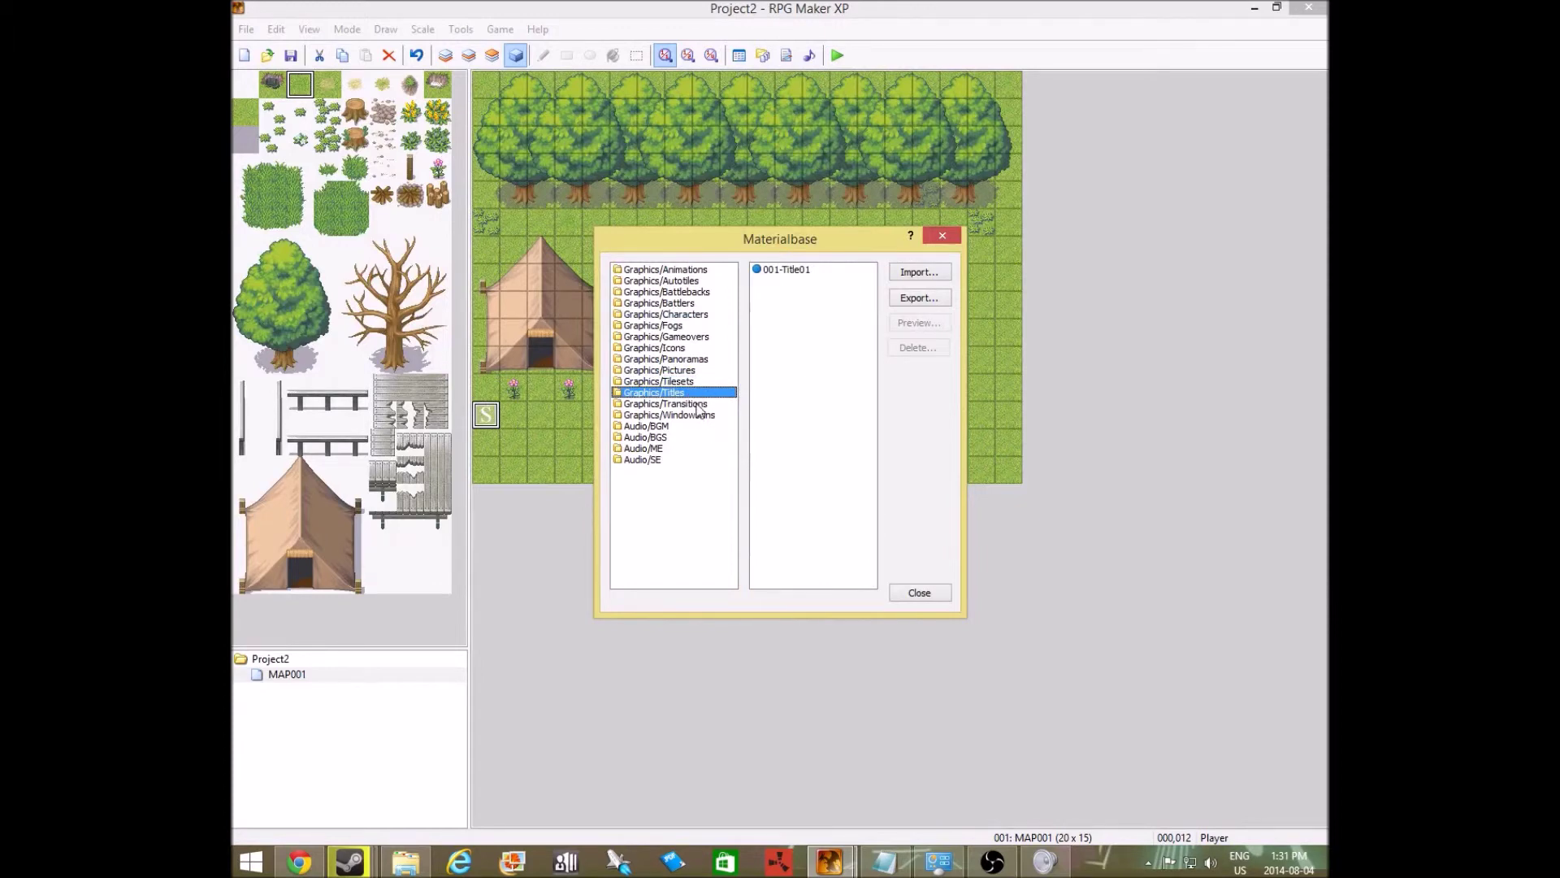
{"action": "left_click", "coordinate": [688, 415]}
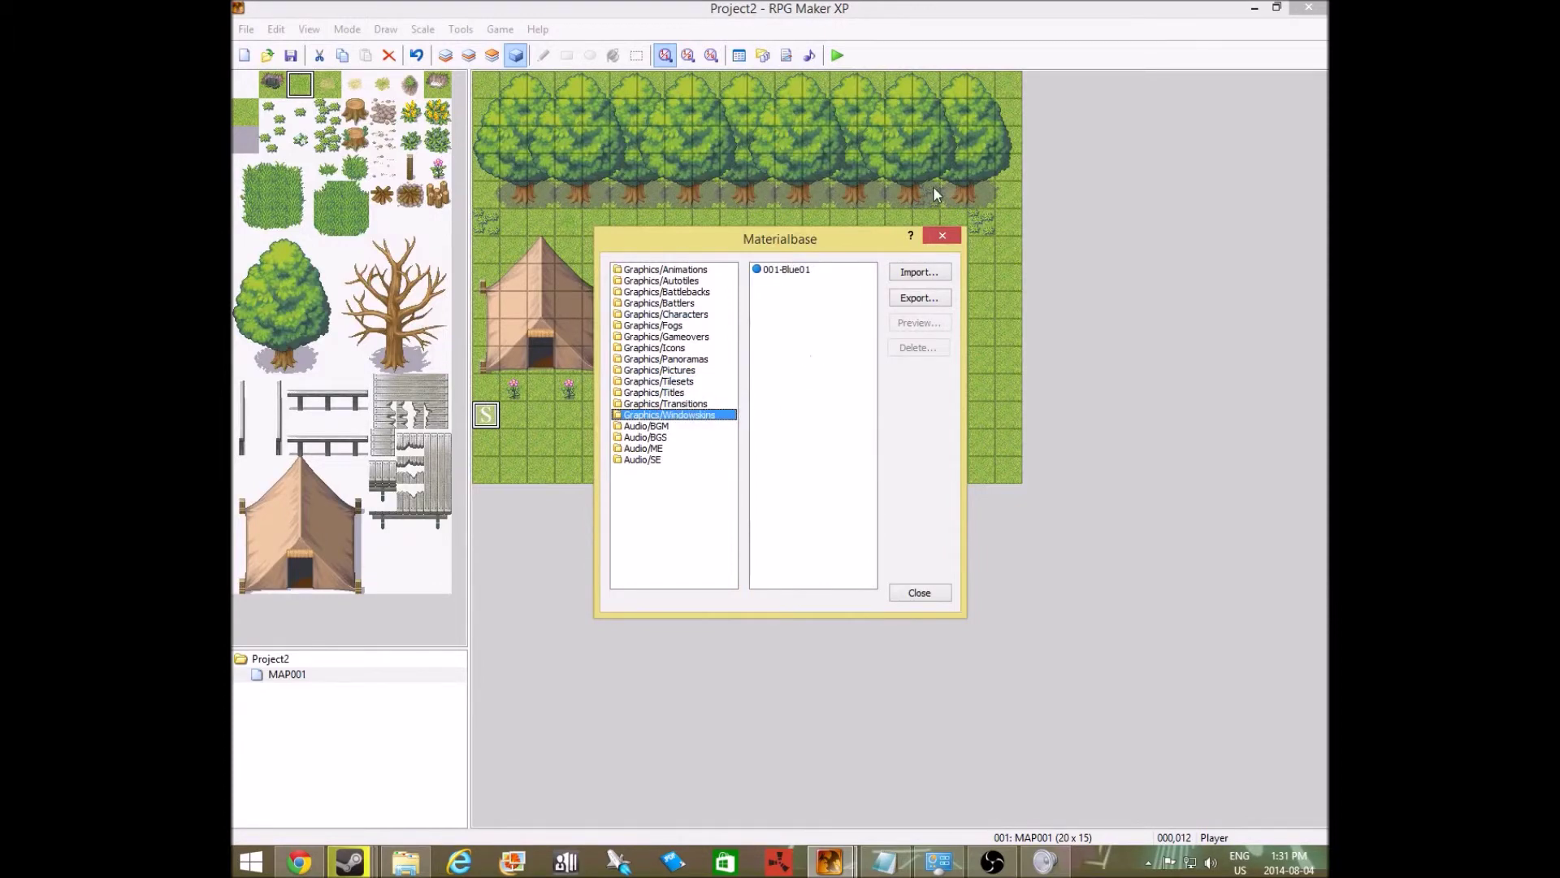
{"action": "left_click", "coordinate": [942, 238]}
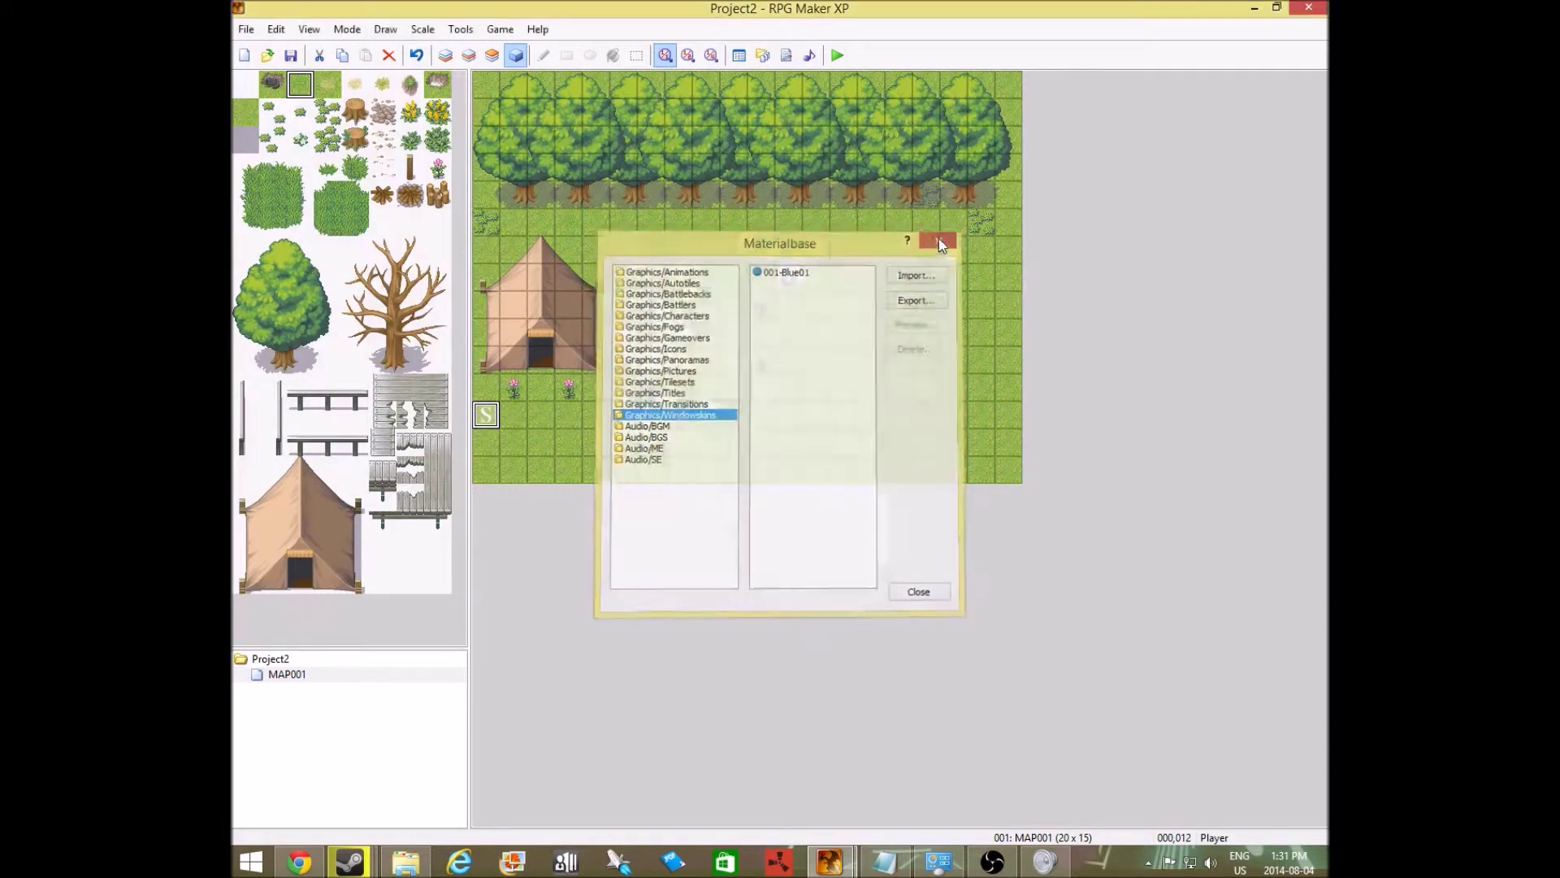
Open the Script Editor and view the Main script
{"action": "left_click", "coordinate": [786, 55]}
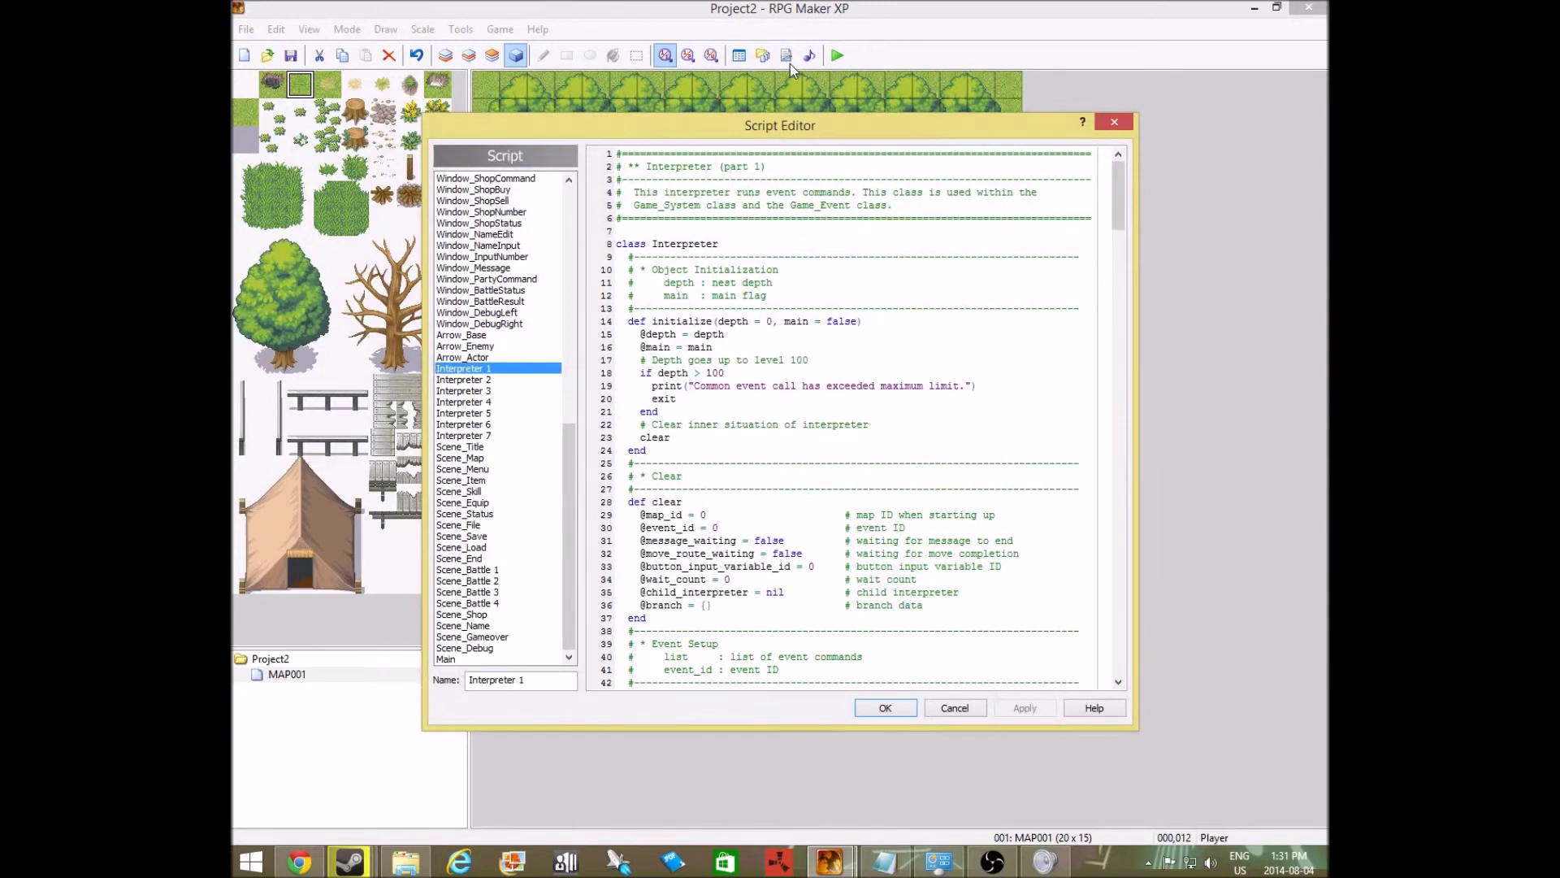
{"action": "mouse_move", "coordinate": [572, 627]}
{"action": "left_mouse_down"}
{"action": "mouse_move", "coordinate": [592, 417]}
{"action": "mouse_move", "coordinate": [582, 344]}
{"action": "mouse_move", "coordinate": [565, 618]}
{"action": "left_mouse_up"}
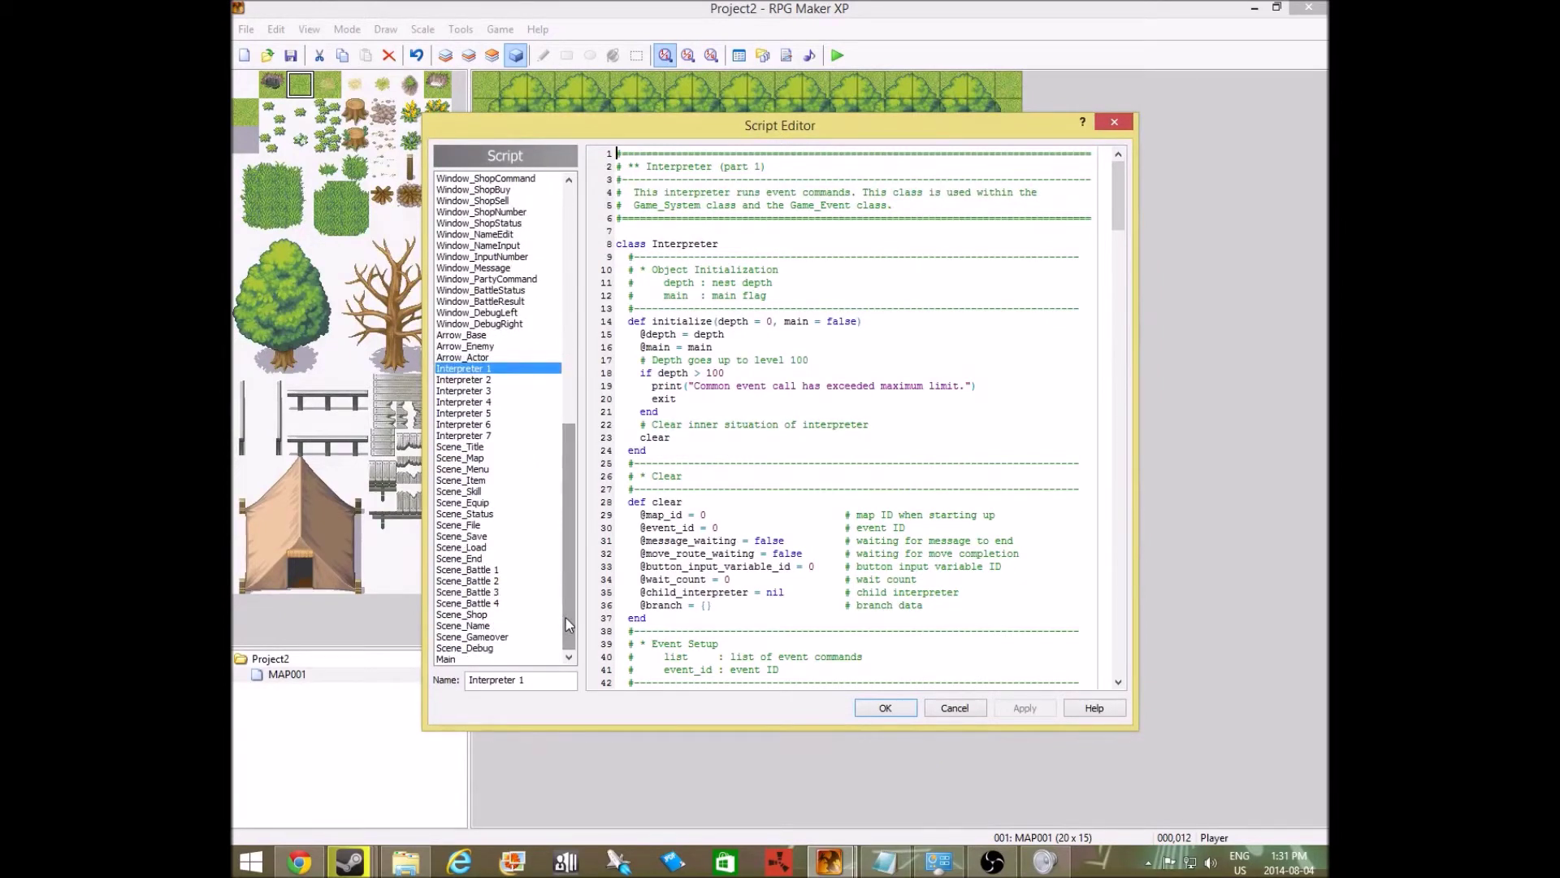
{"action": "left_click", "coordinate": [499, 656]}
Insert a blank script above Main, then delete that blank entry again
{"action": "right_click", "coordinate": [495, 657]}
{"action": "left_click", "coordinate": [514, 670]}
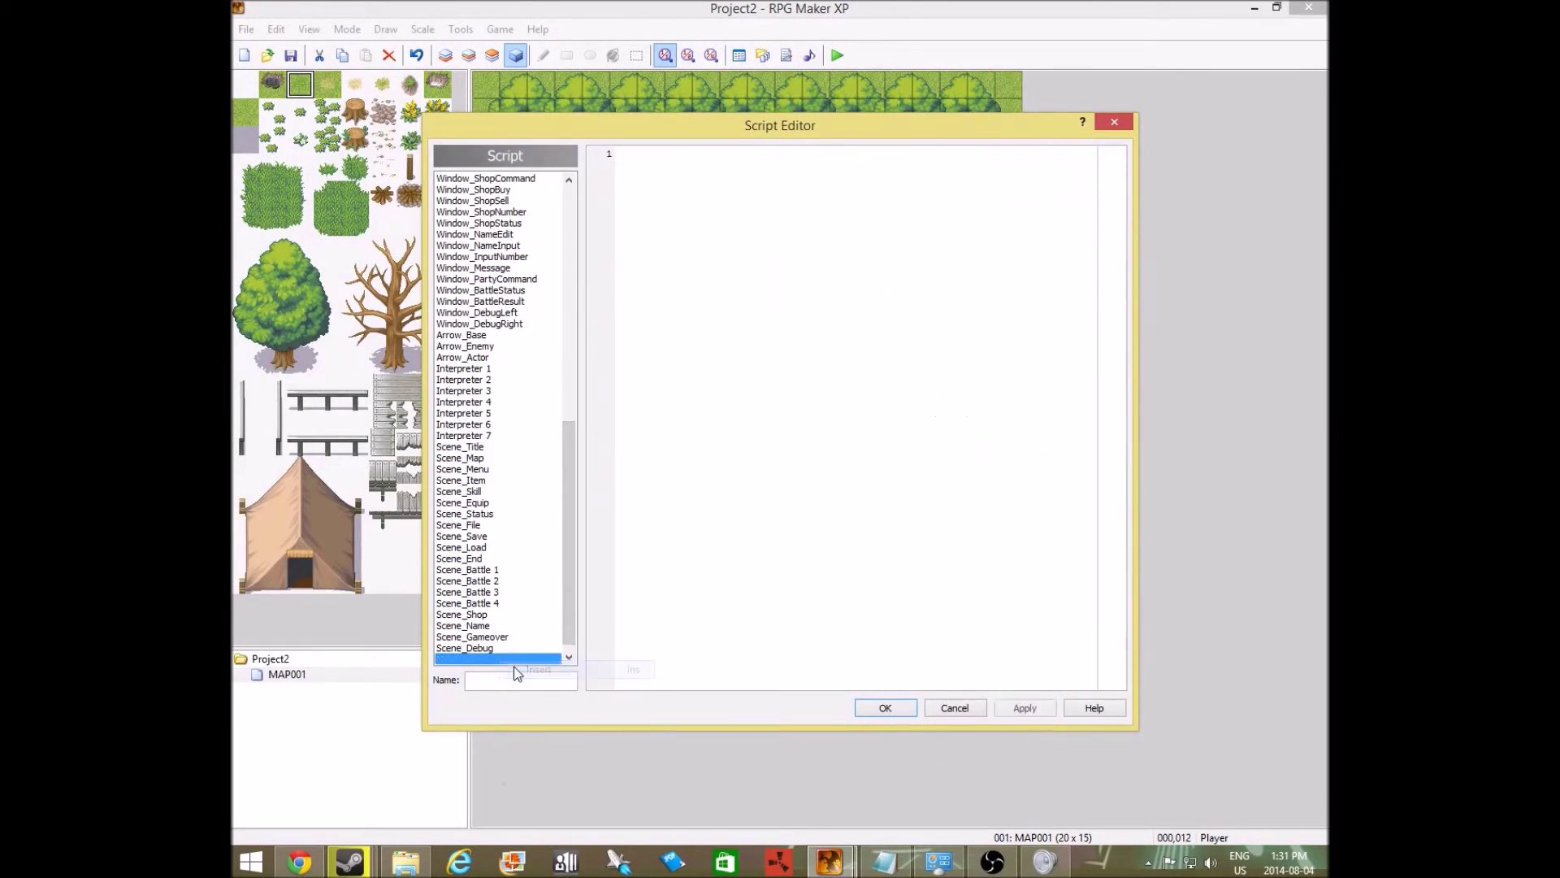
{"action": "scroll", "coordinate": [557, 598], "scroll_direction": "down", "scroll_amount": 1}
{"action": "right_click", "coordinate": [518, 655]}
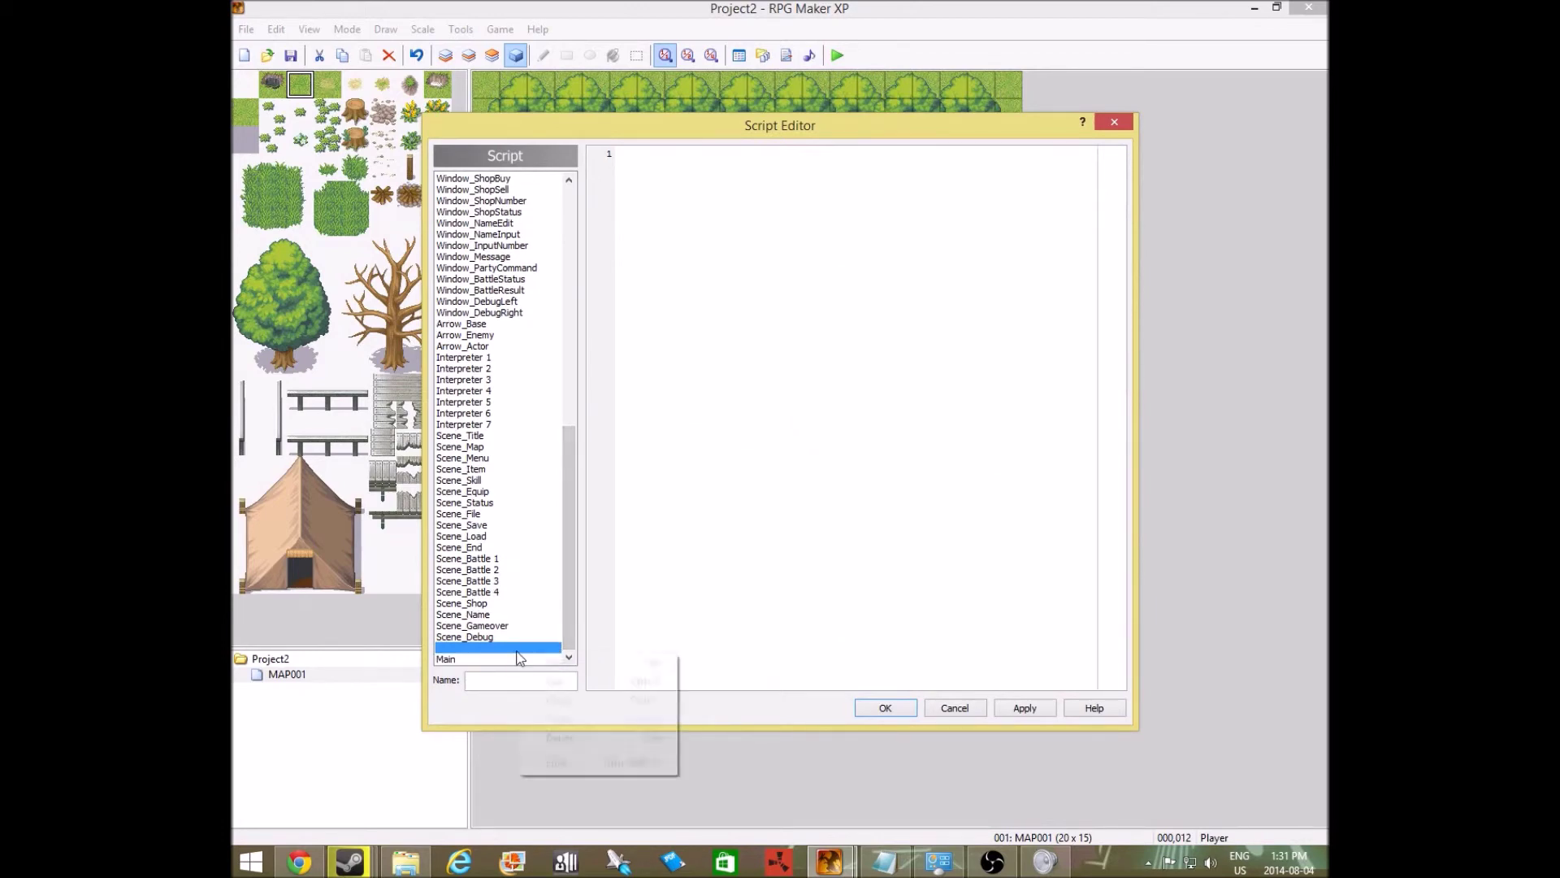
{"action": "left_click", "coordinate": [558, 736]}
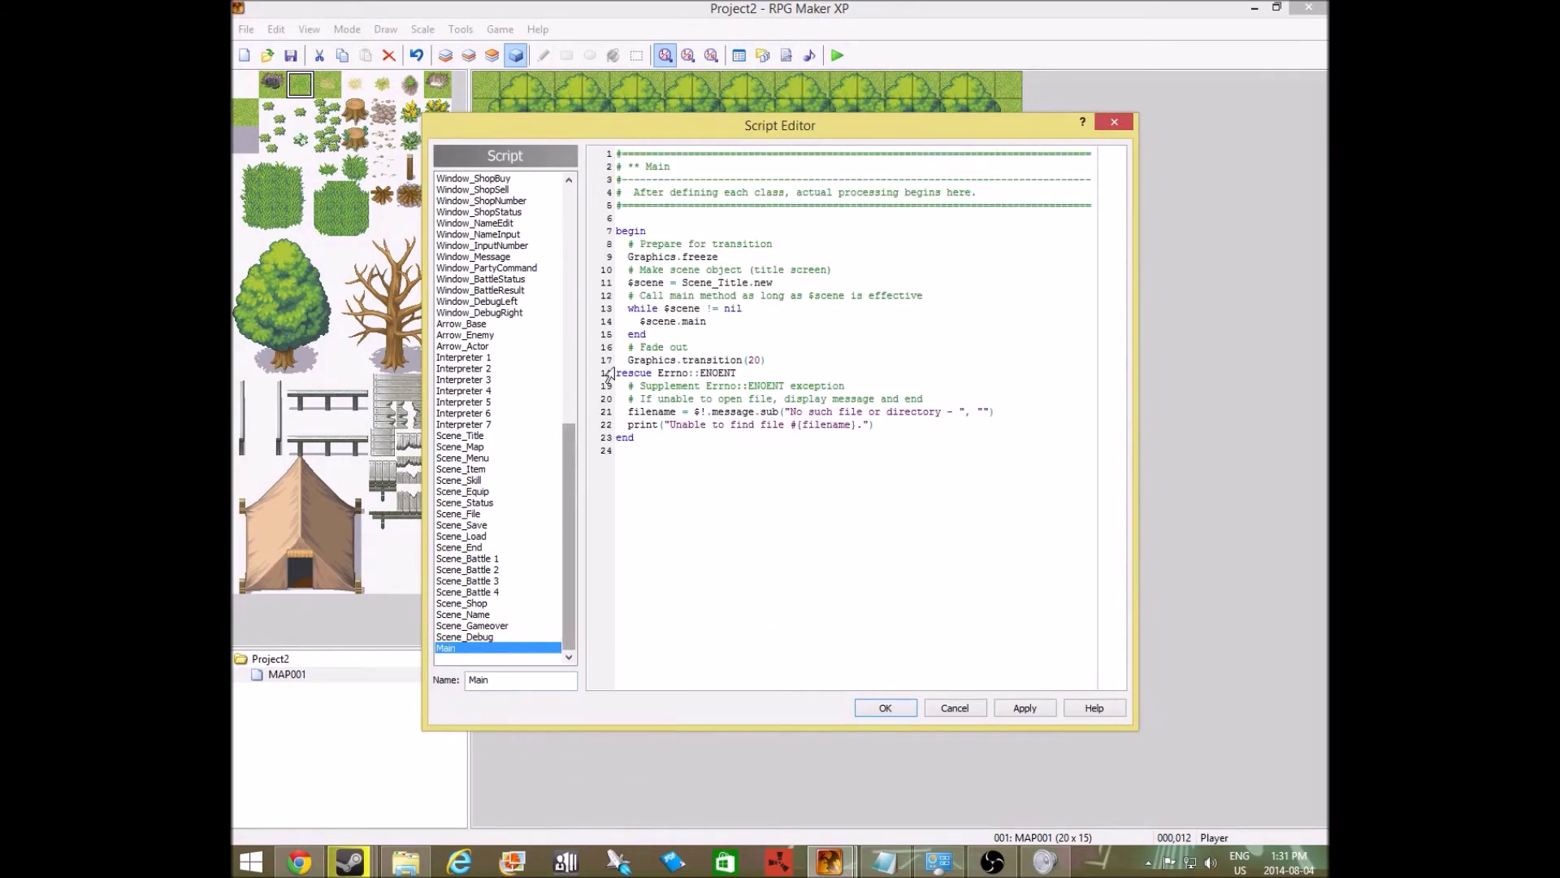
Close the Script Editor with OK, then play and stop 004-Battle04 in the Sound Test
{"action": "left_click", "coordinate": [909, 710]}
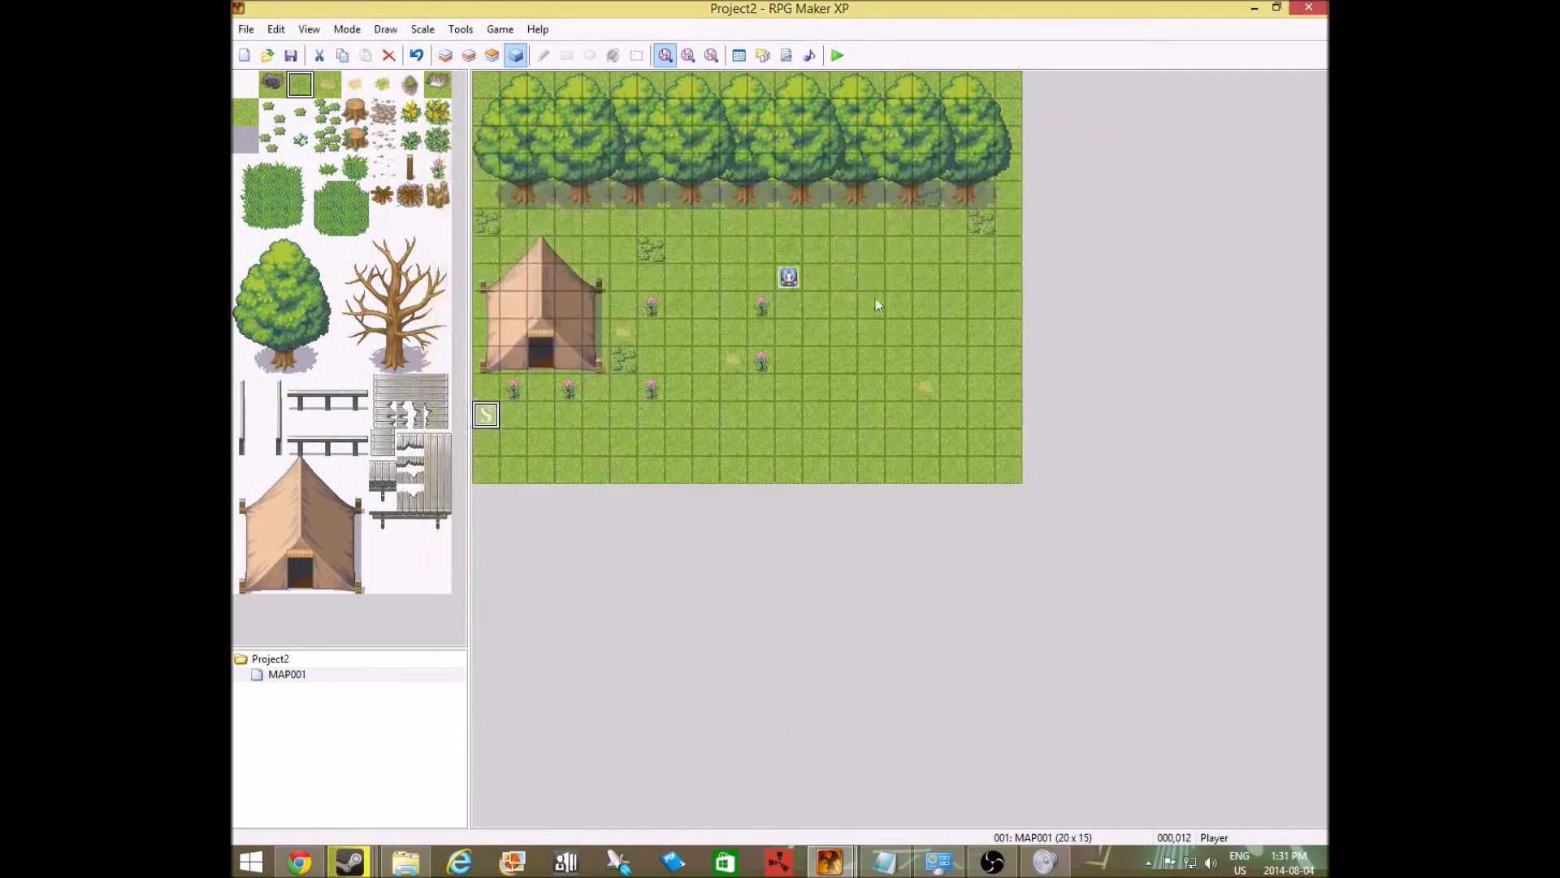
{"action": "left_click", "coordinate": [809, 55]}
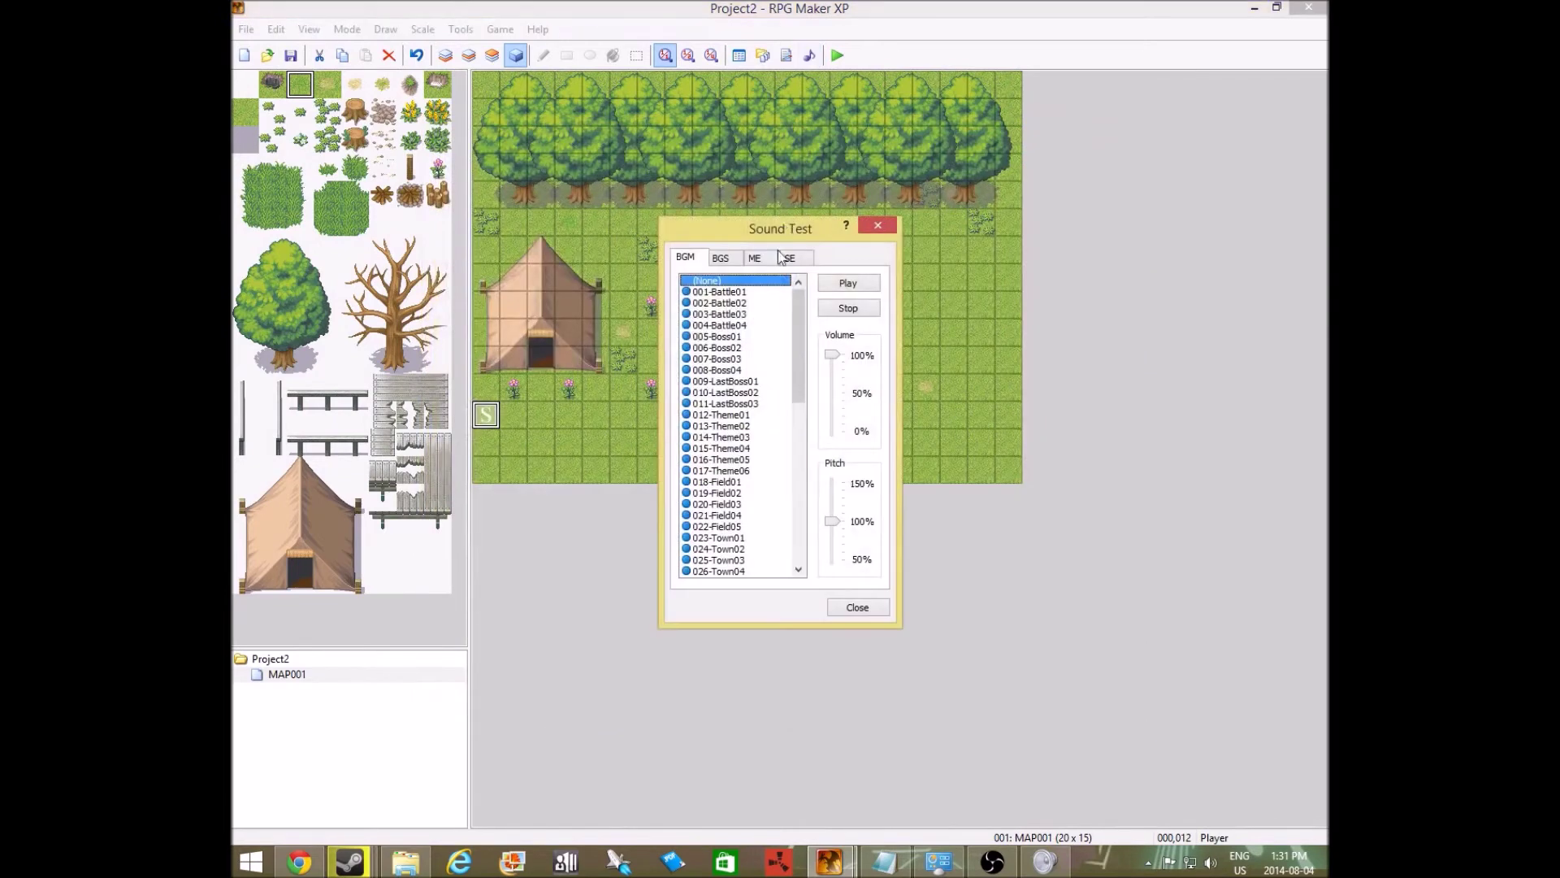
{"action": "left_click", "coordinate": [746, 326]}
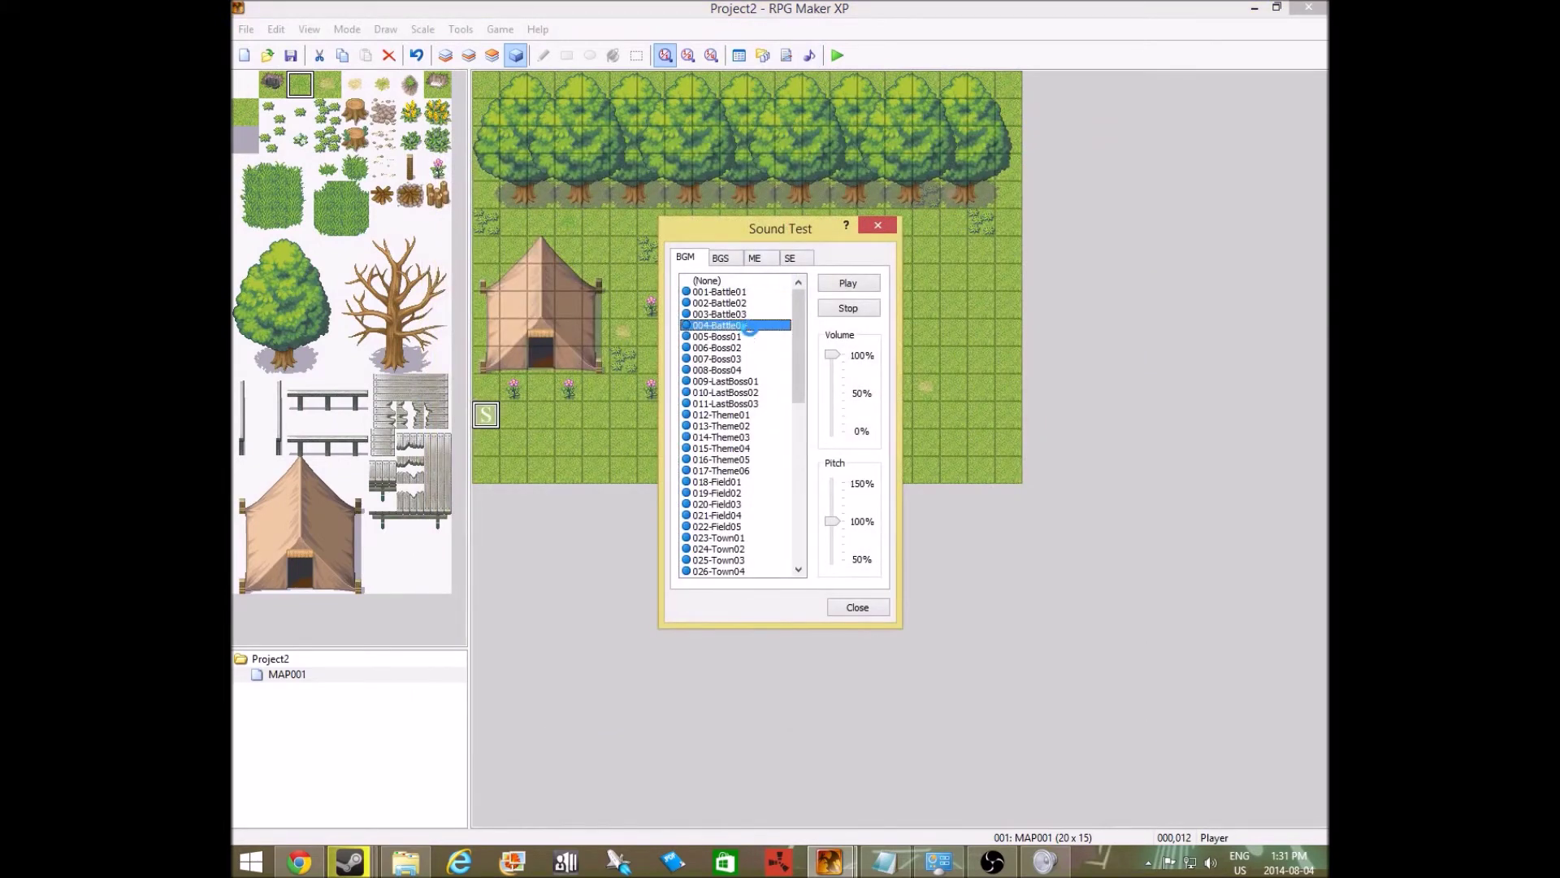
{"action": "left_click", "coordinate": [848, 309]}
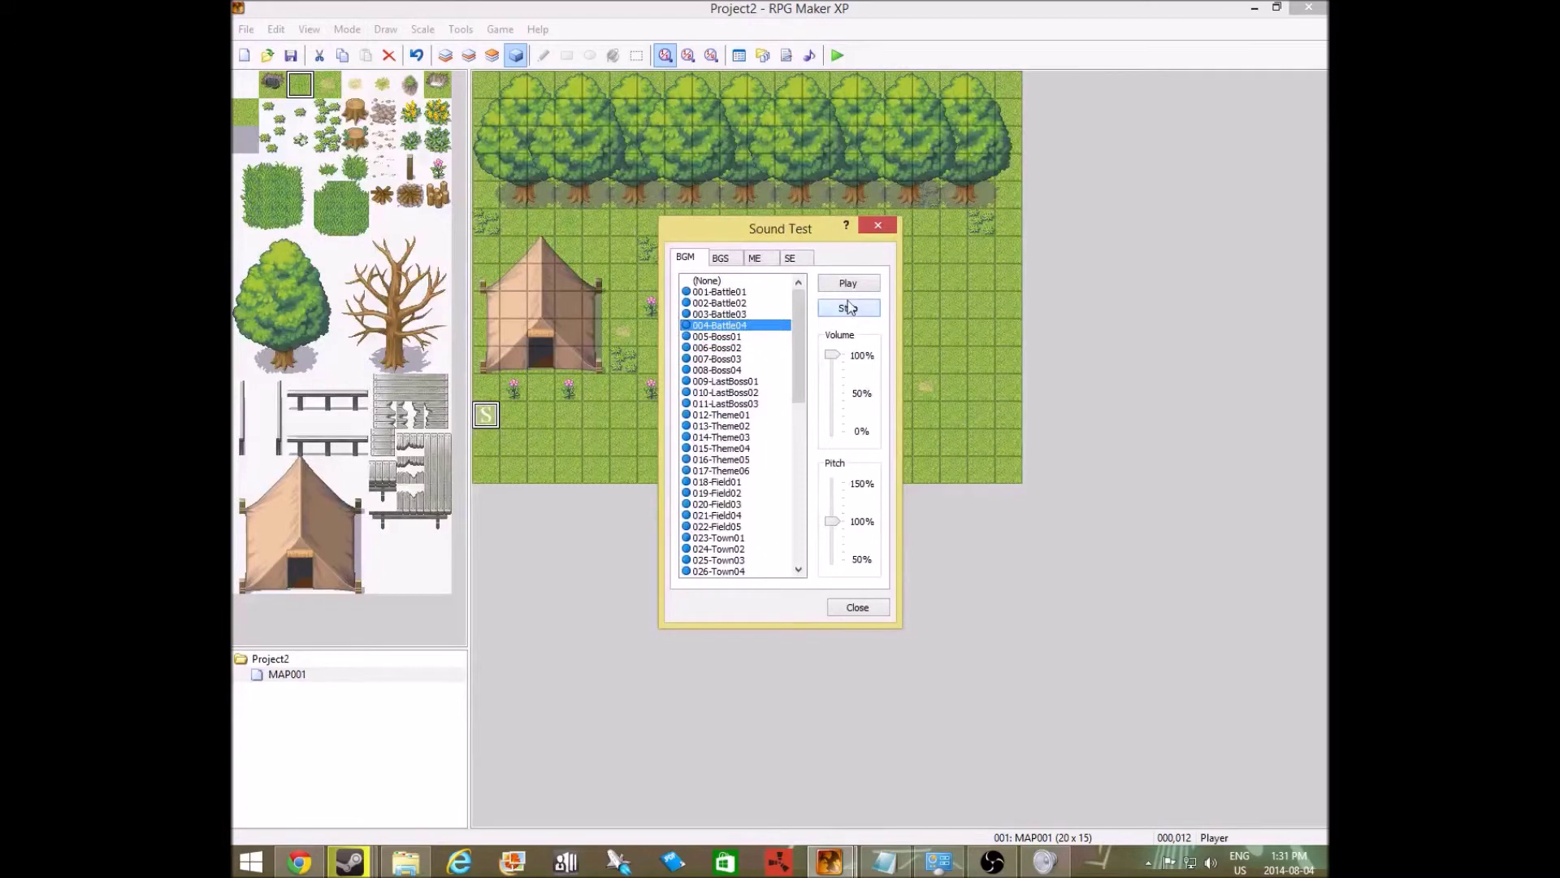
{"action": "left_click", "coordinate": [877, 226]}
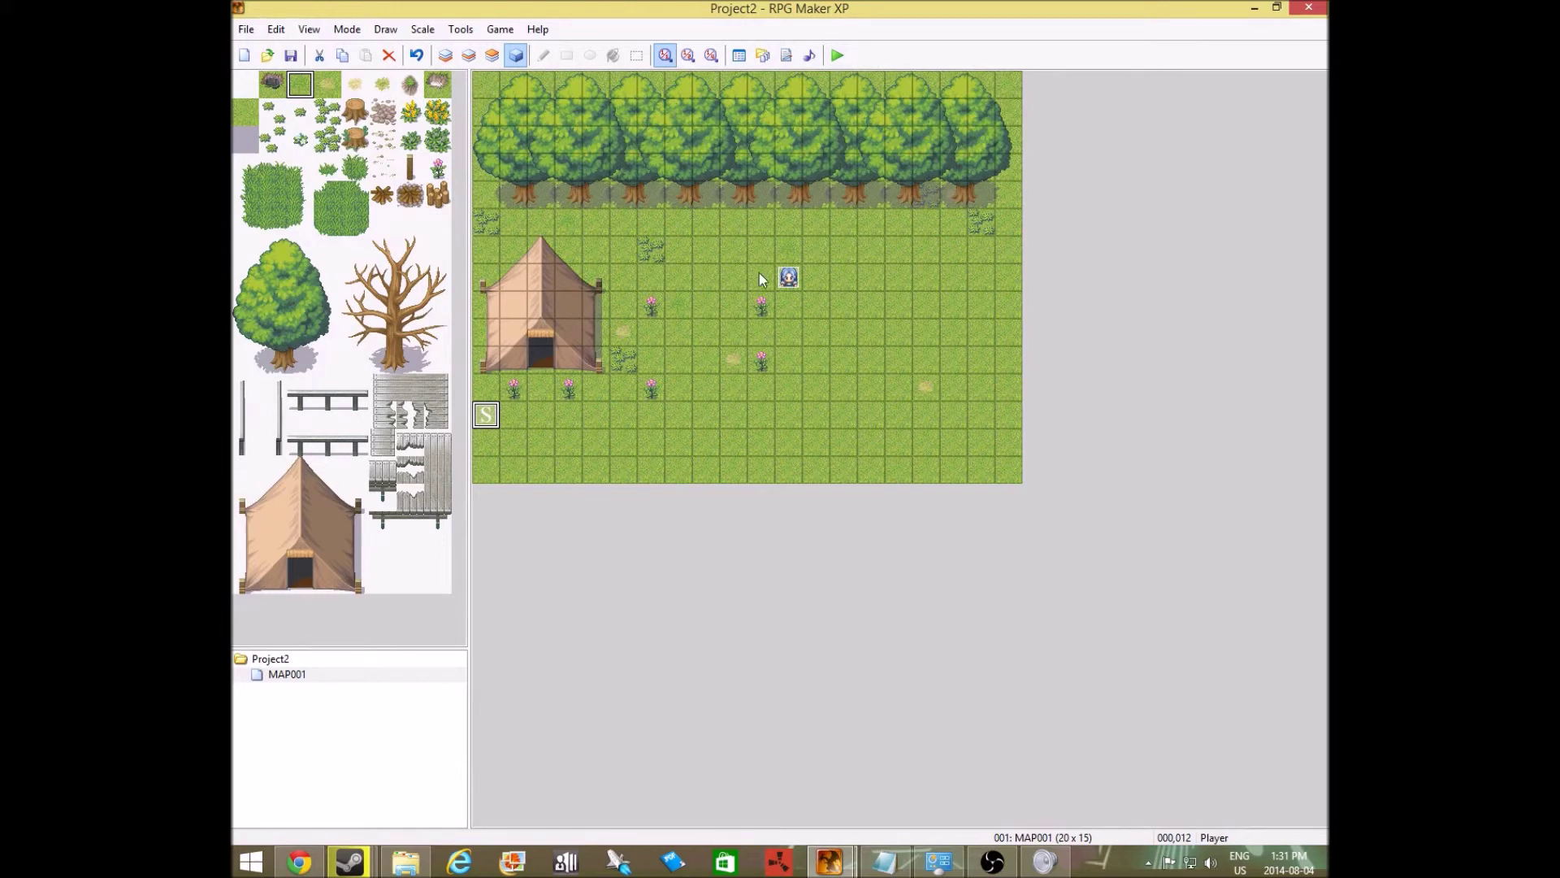
Save and playtest a new game, step up once and quit, then open the NPC event EV001
{"action": "left_click", "coordinate": [834, 55]}
{"action": "left_click", "coordinate": [735, 465]}
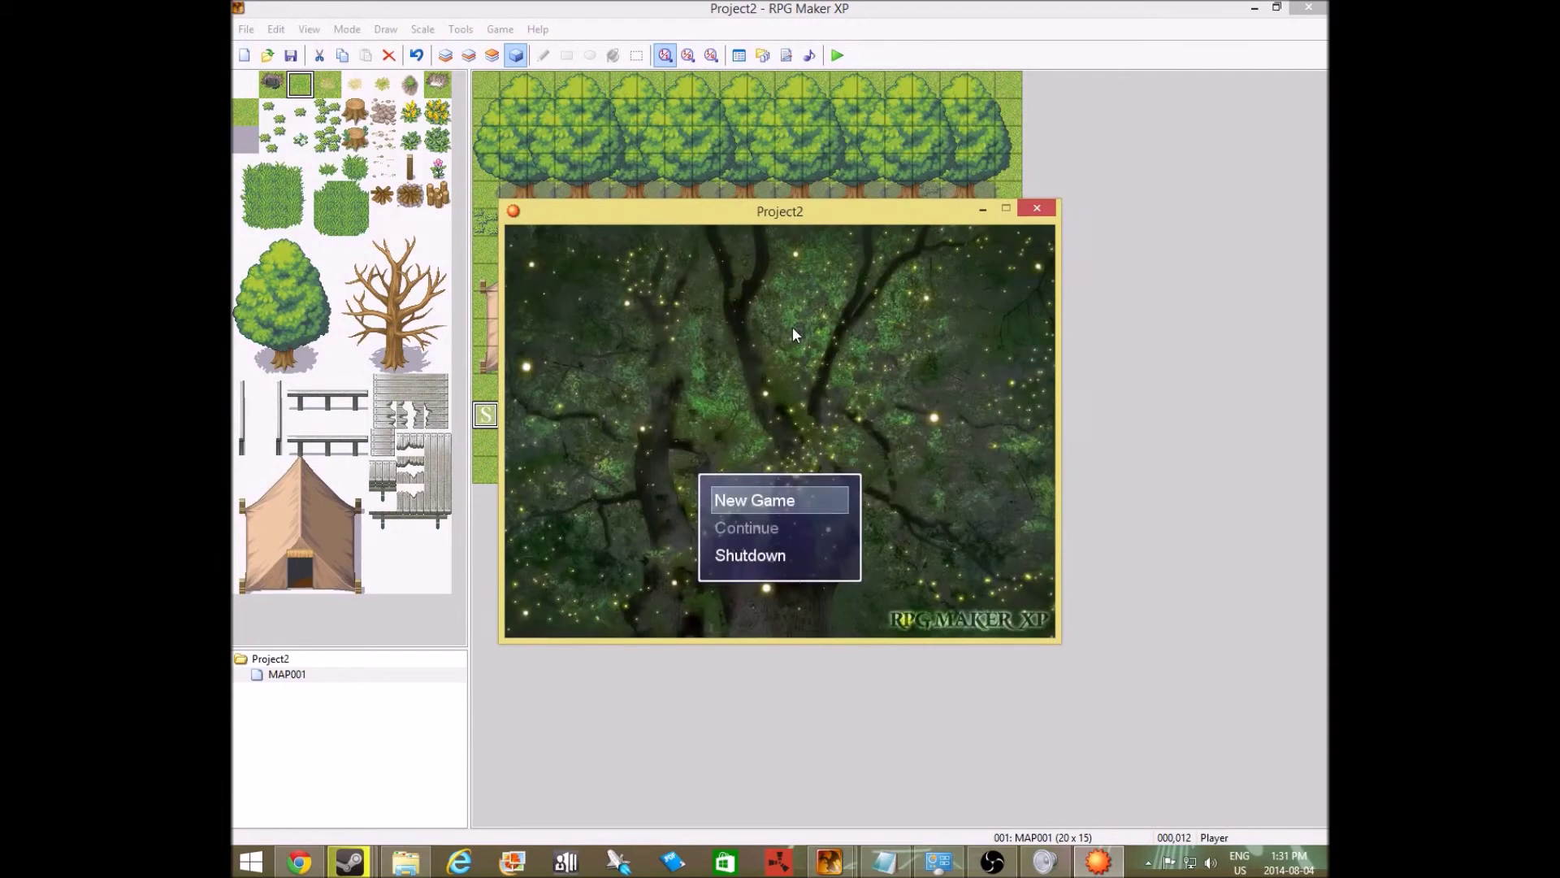
{"action": "key", "text": "Return"}
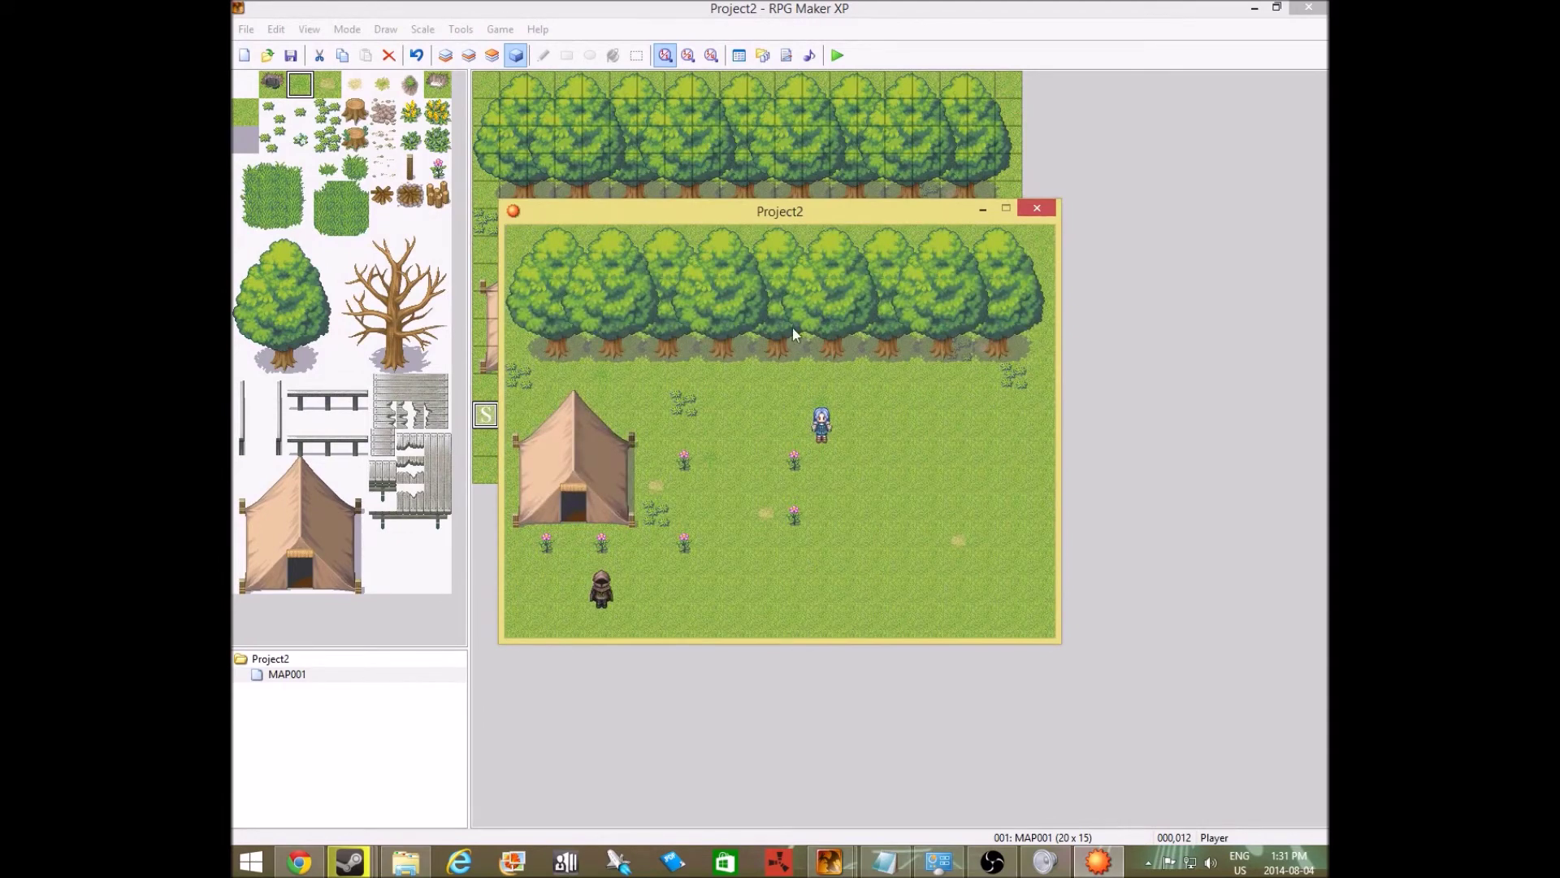
{"action": "key", "text": "Up"}
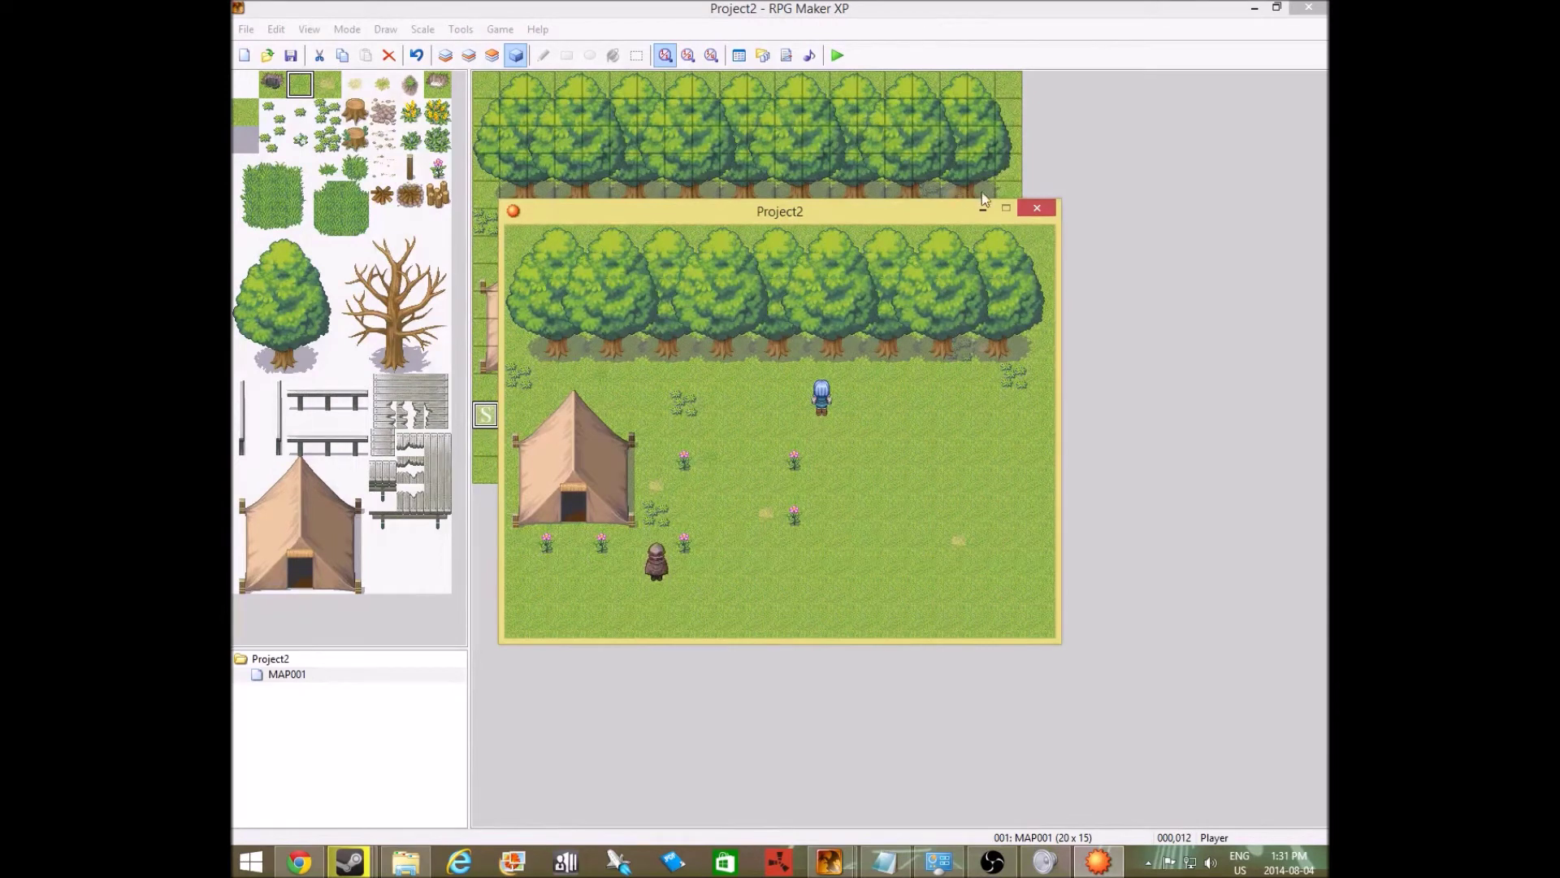
{"action": "key", "text": "alt+F4"}
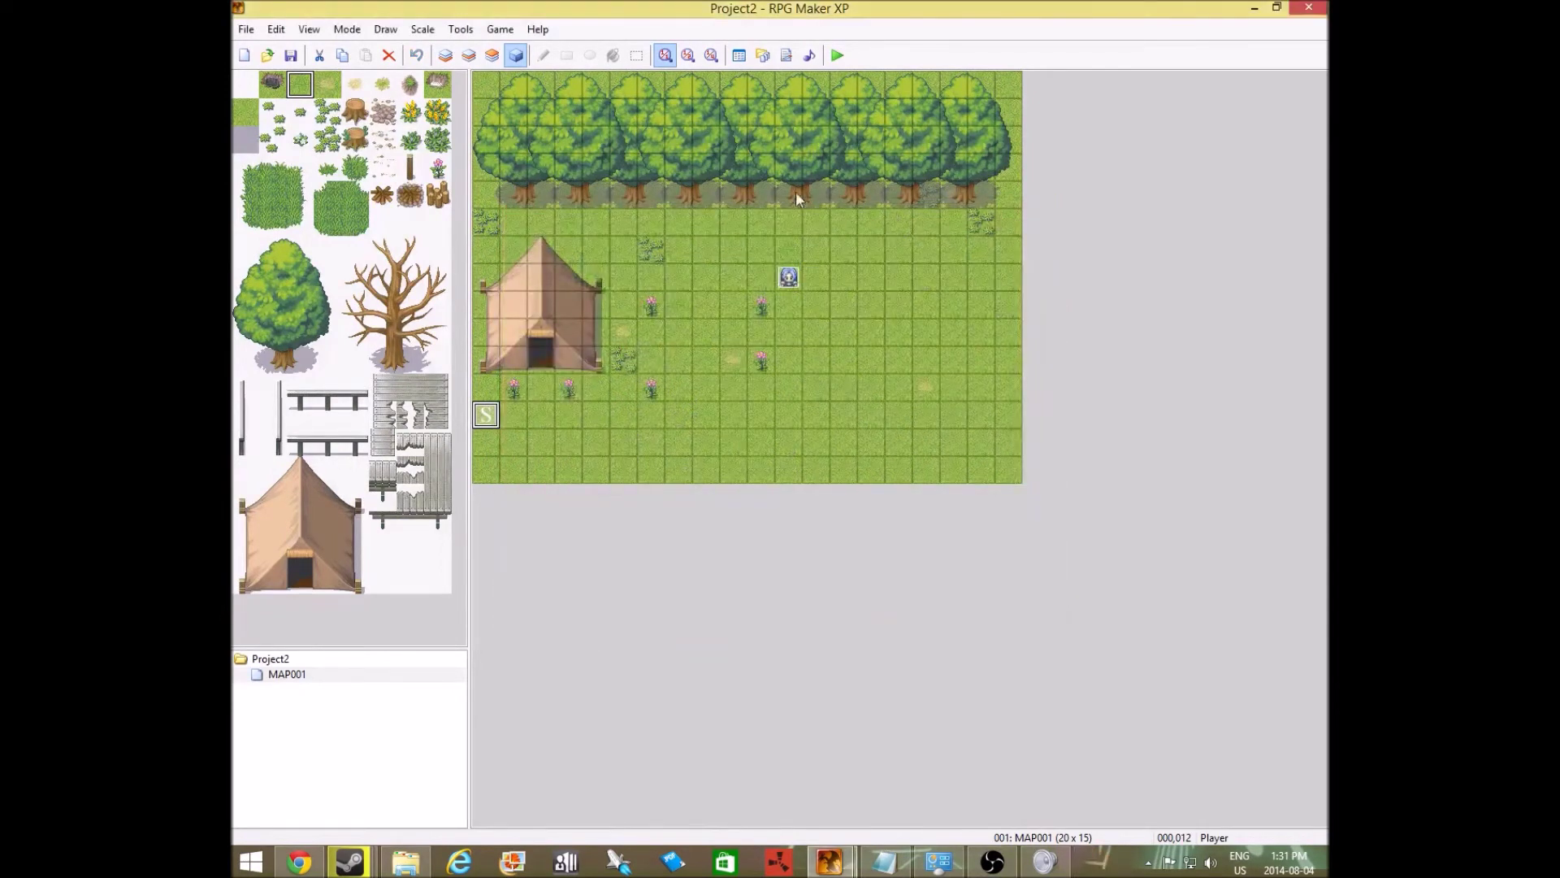
{"action": "double_click", "coordinate": [789, 278]}
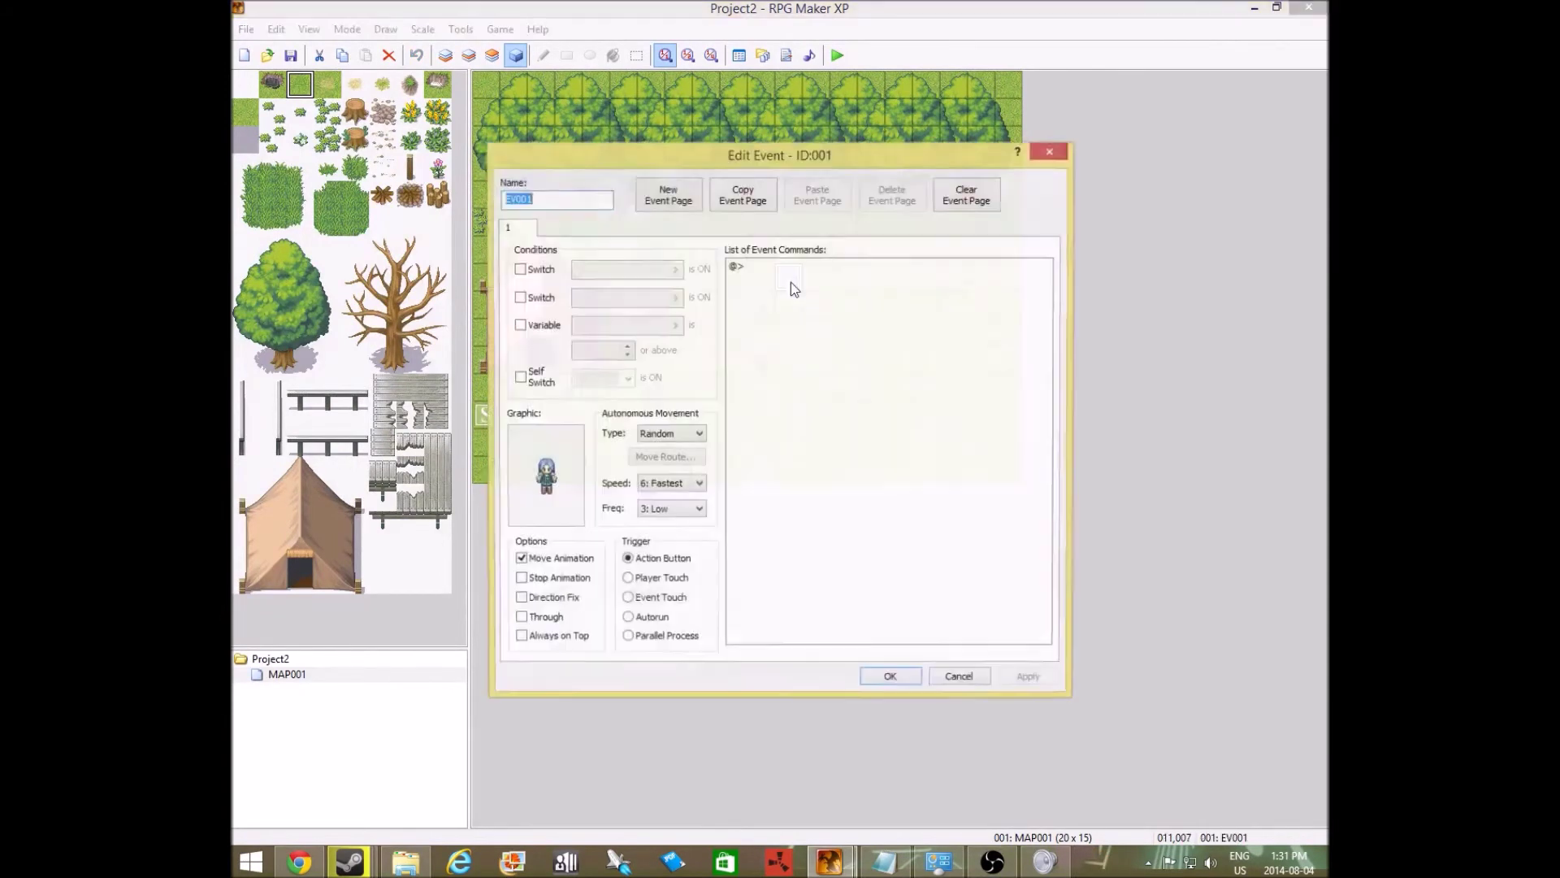
Set EV001's autonomous movement frequency to 6: Highest, apply it and close the event window
{"action": "left_click", "coordinate": [683, 510]}
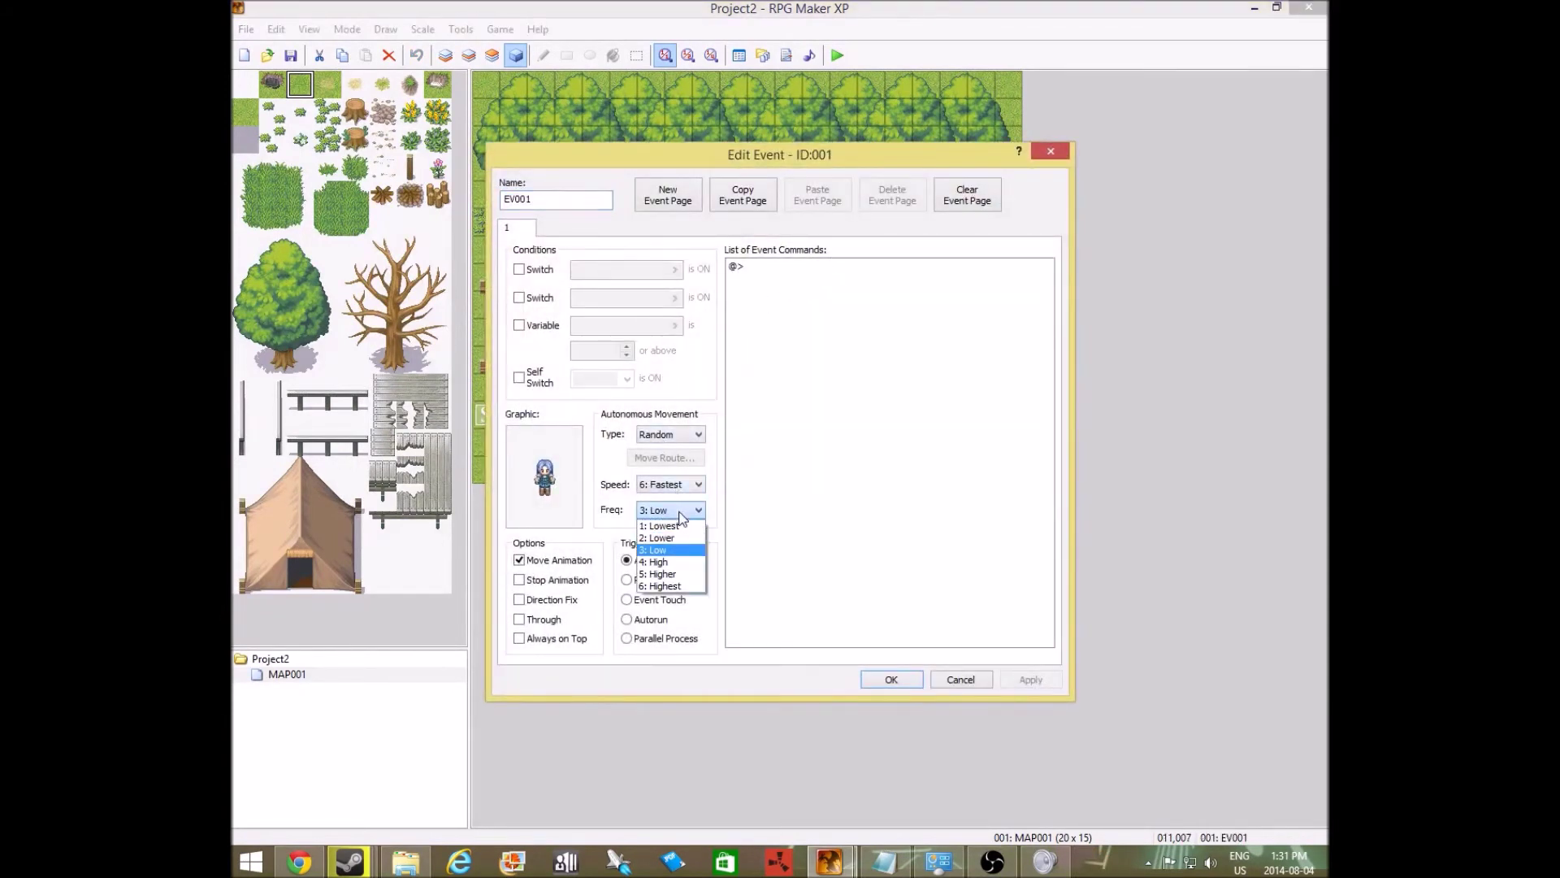
{"action": "left_click", "coordinate": [685, 586]}
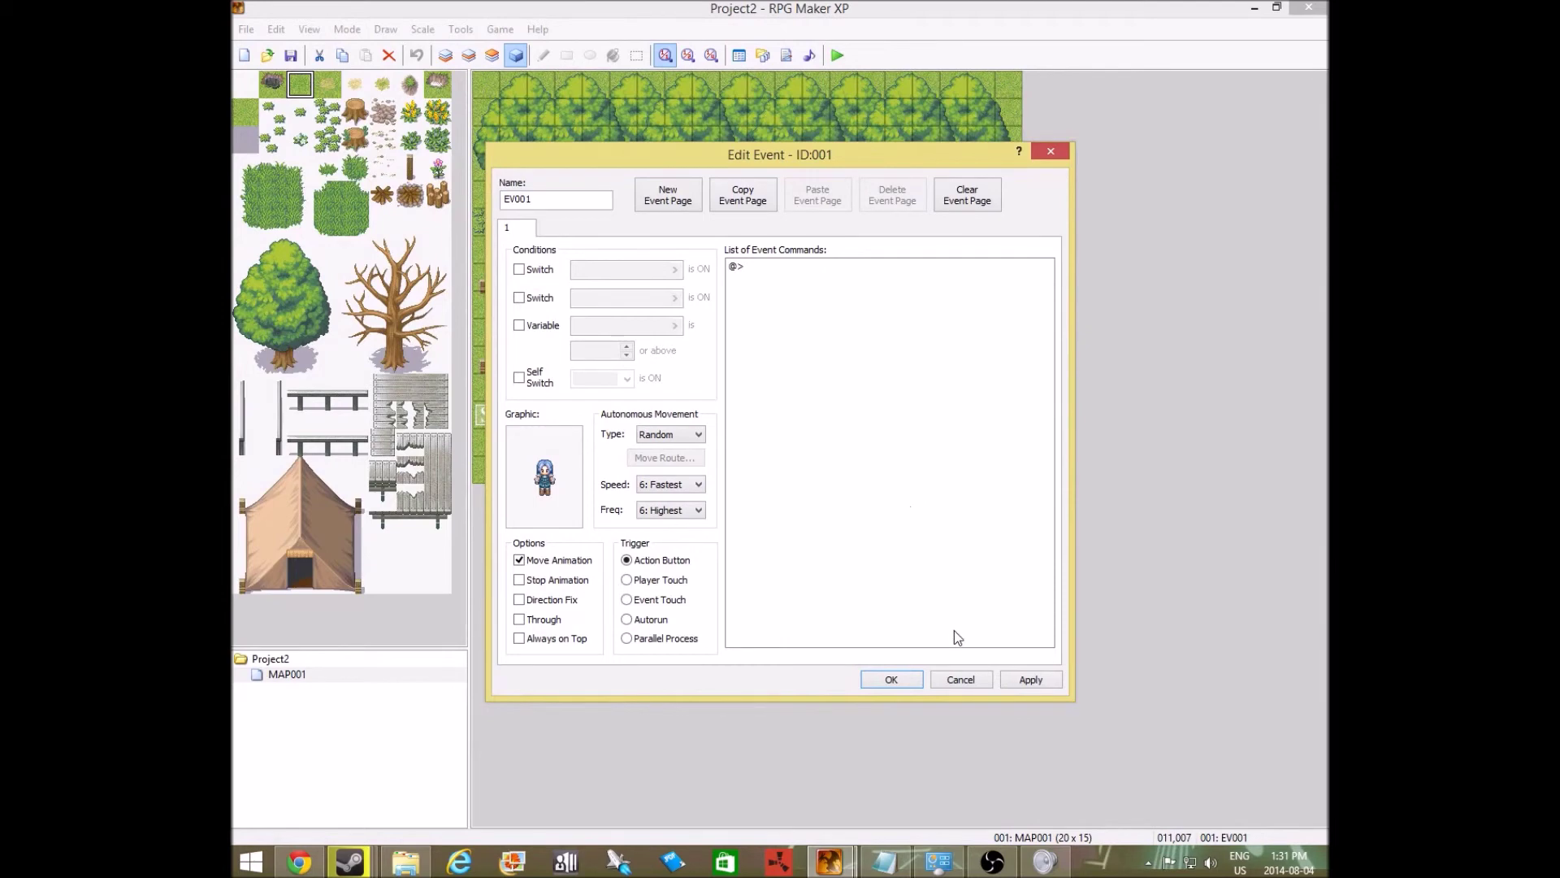
{"action": "left_click", "coordinate": [1030, 679]}
{"action": "left_click", "coordinate": [902, 679]}
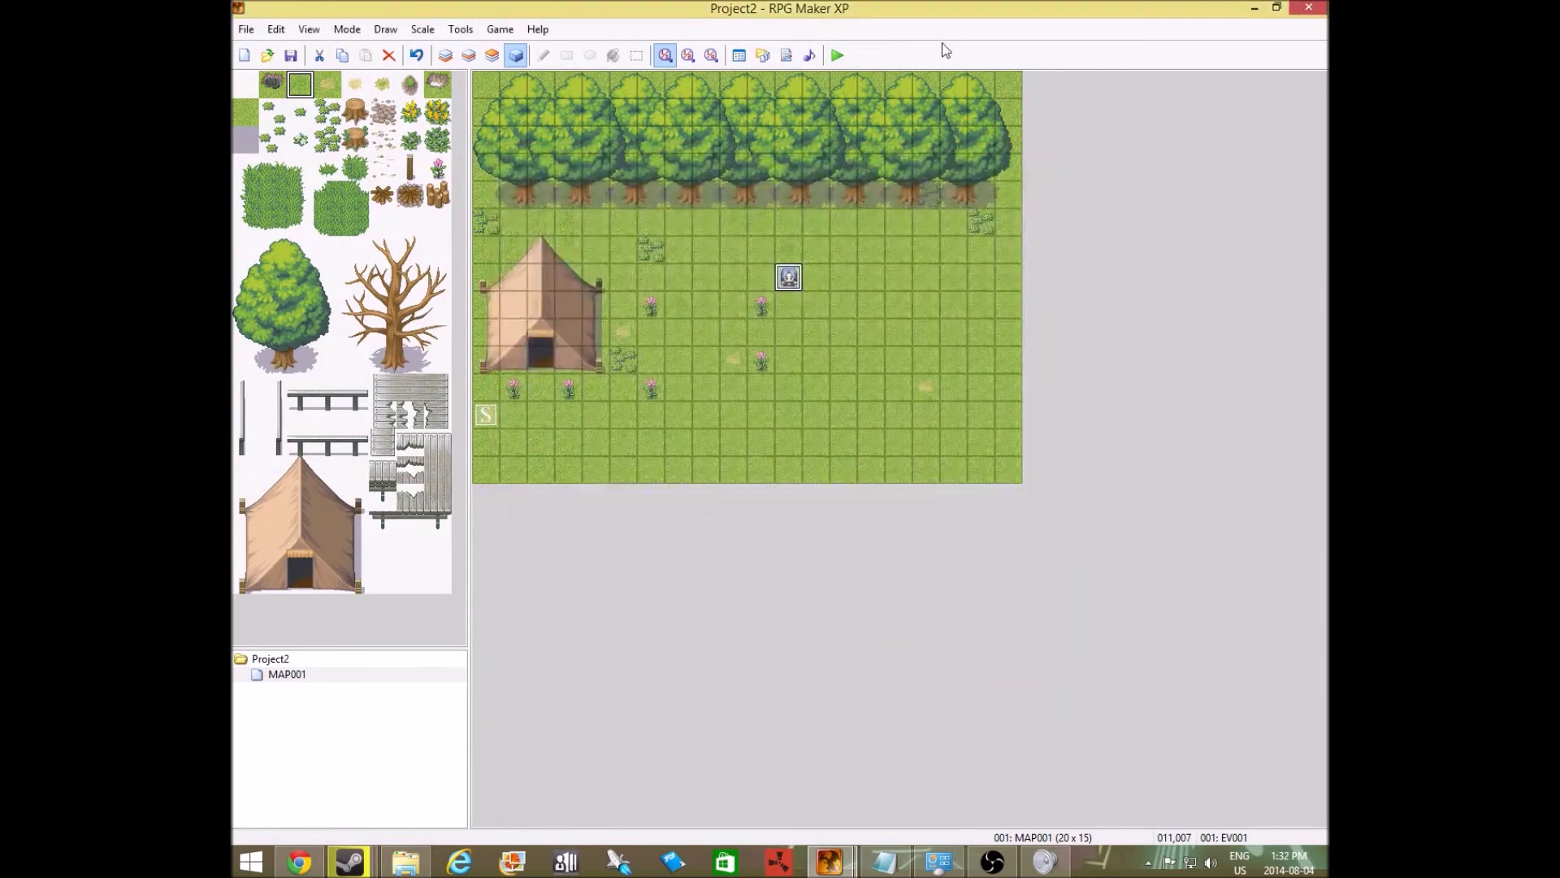
Playtest a new game, walking the hooded hero around the field with the arrow keys, then close it
{"action": "left_click", "coordinate": [838, 56]}
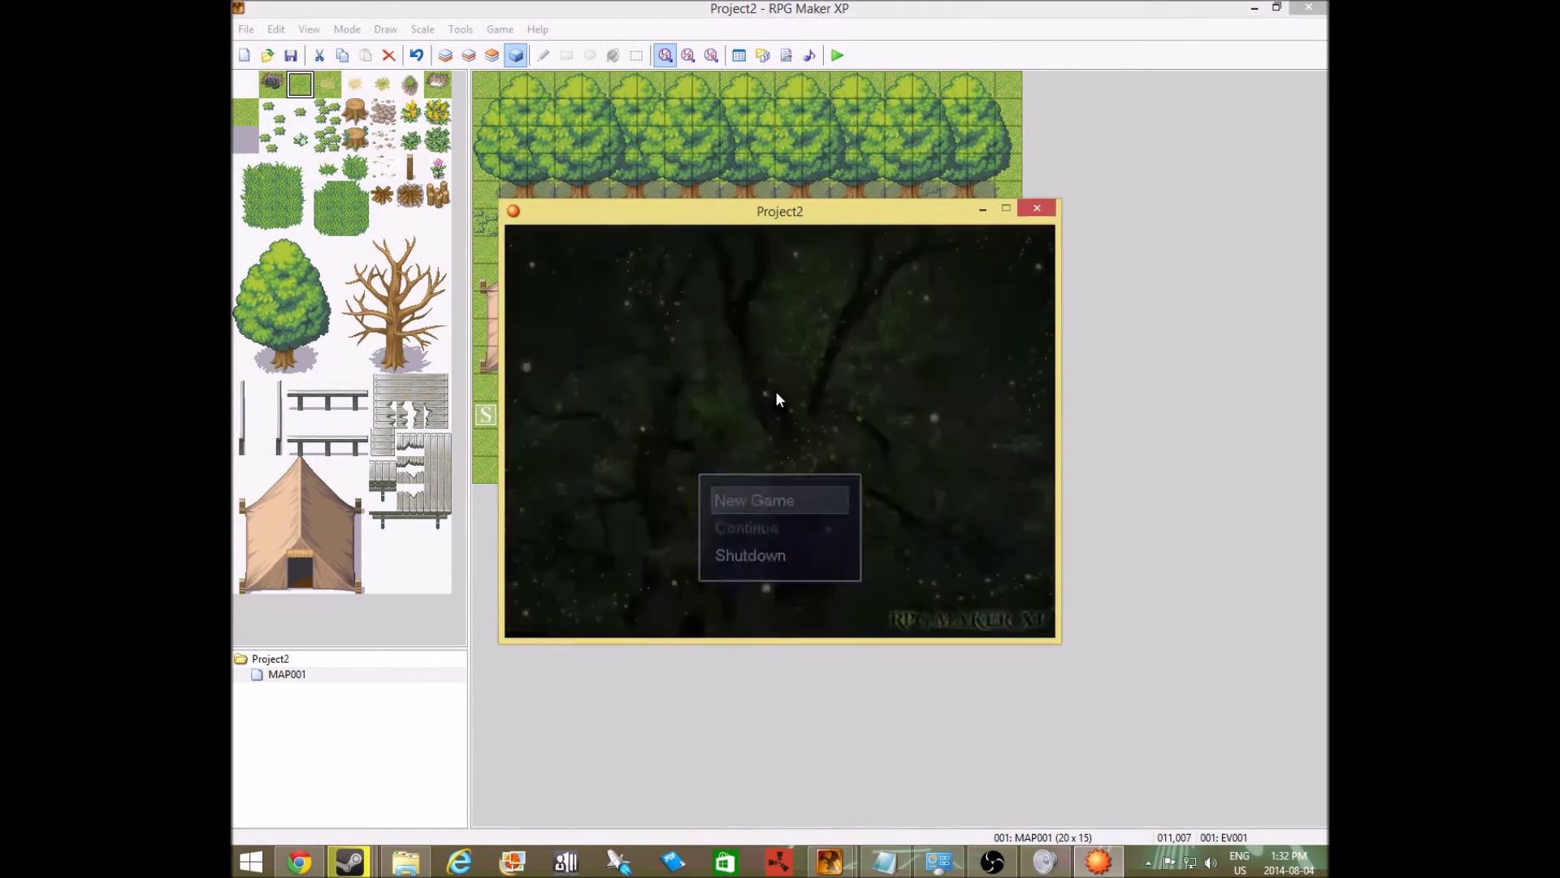
{"action": "key", "text": "Return"}
{"action": "key", "text": "Down"}
{"action": "key", "text": "Right"}
{"action": "key", "text": "Down"}
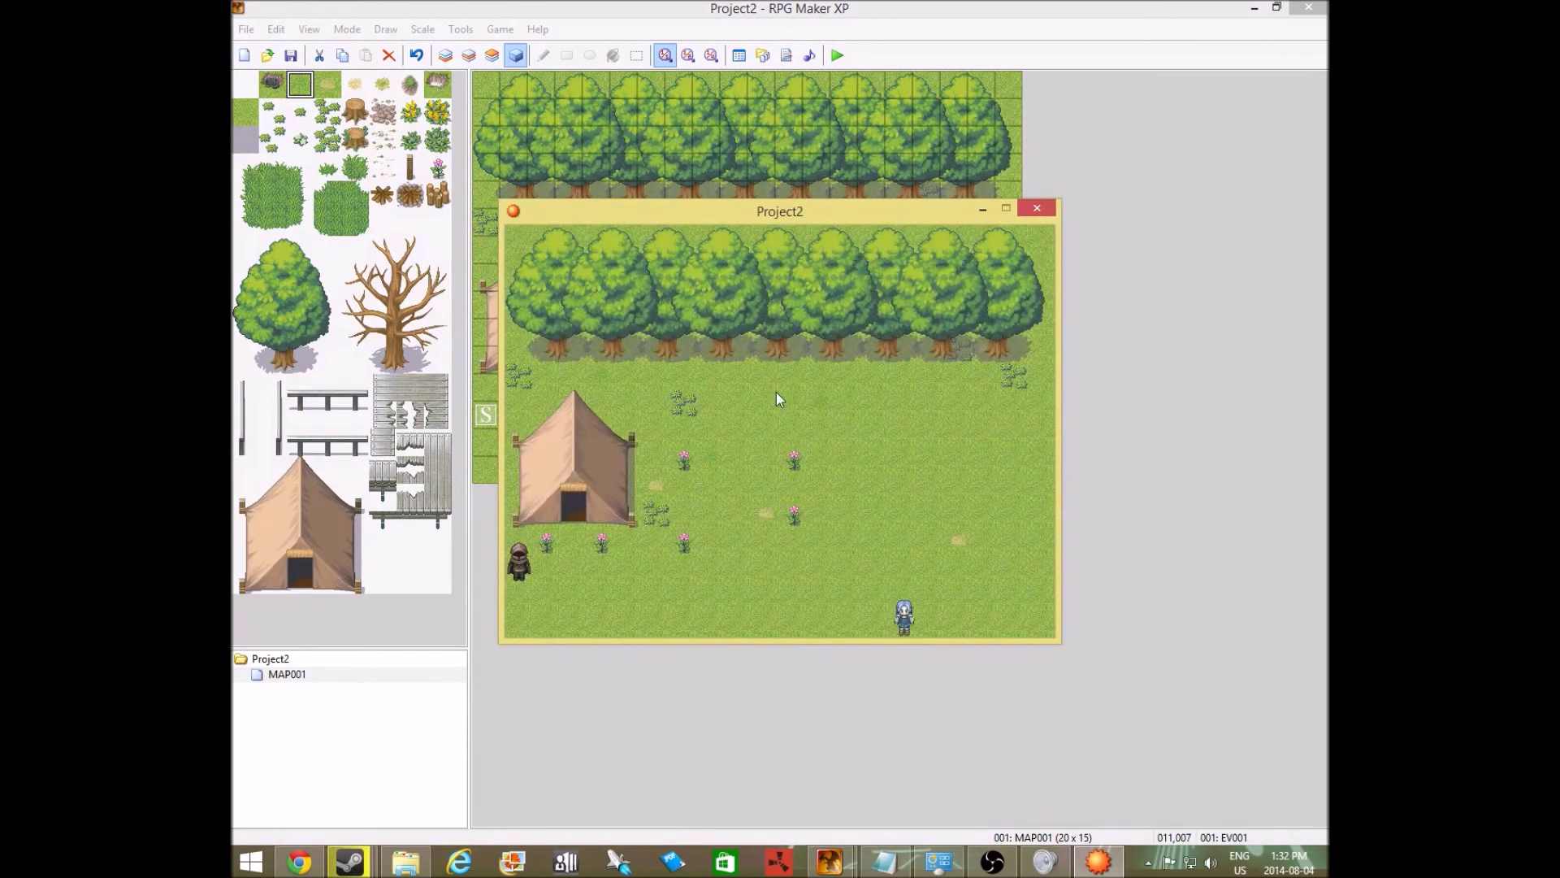
{"action": "key", "text": "Left"}
{"action": "key", "text": "Right"}
{"action": "key", "text": "Up"}
{"action": "key", "text": "Left"}
{"action": "key", "text": "Up"}
{"action": "key", "text": "Right"}
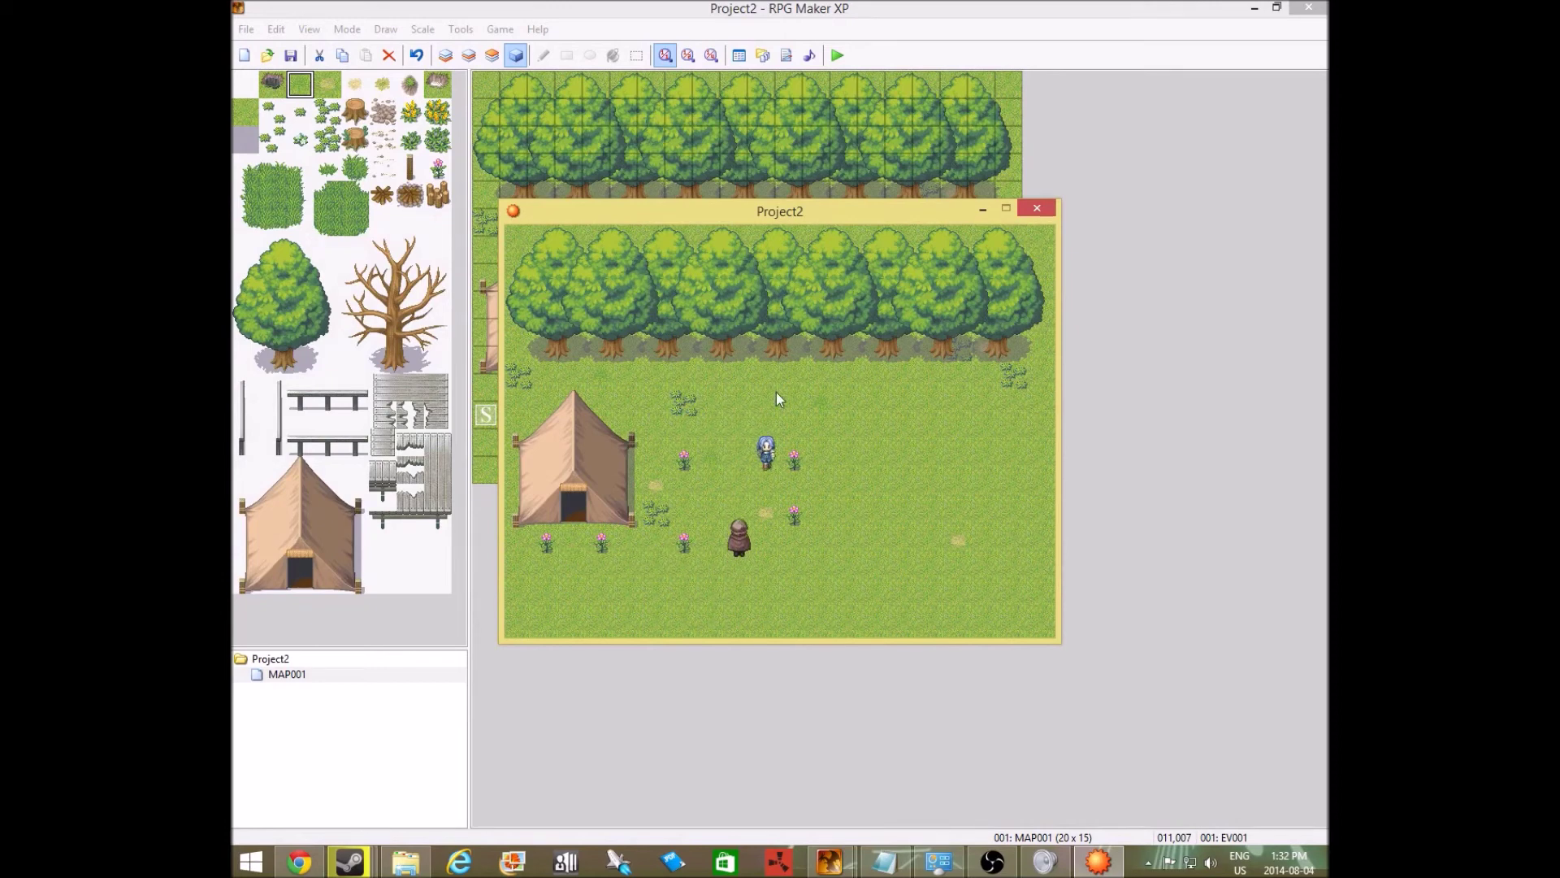
{"action": "key", "text": "Up"}
{"action": "key", "text": "Right"}
{"action": "key", "text": "Down"}
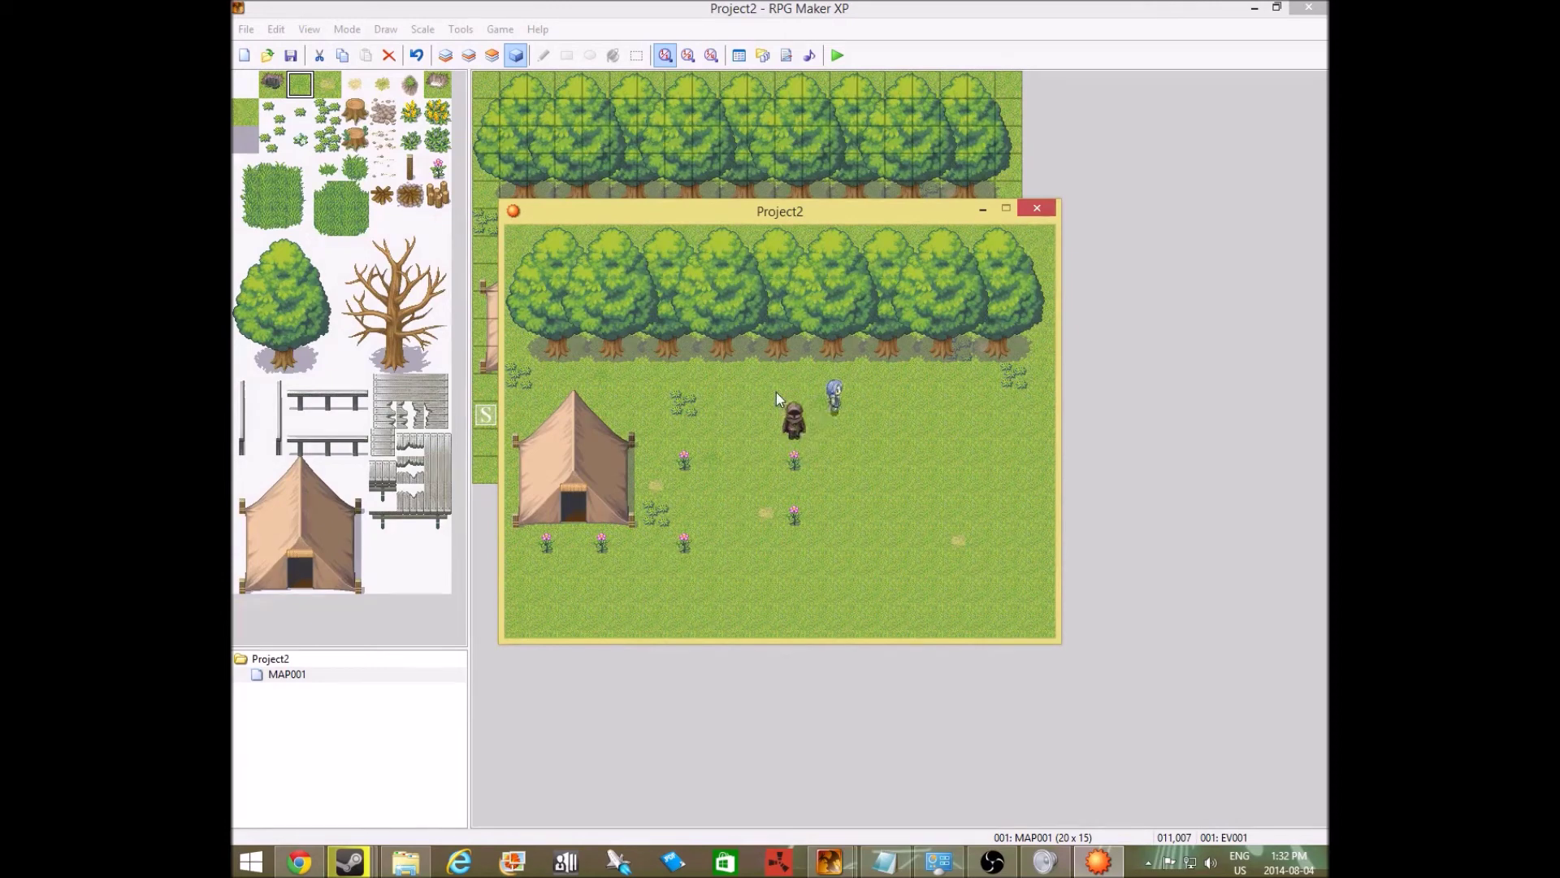
{"action": "left_click", "coordinate": [1035, 209]}
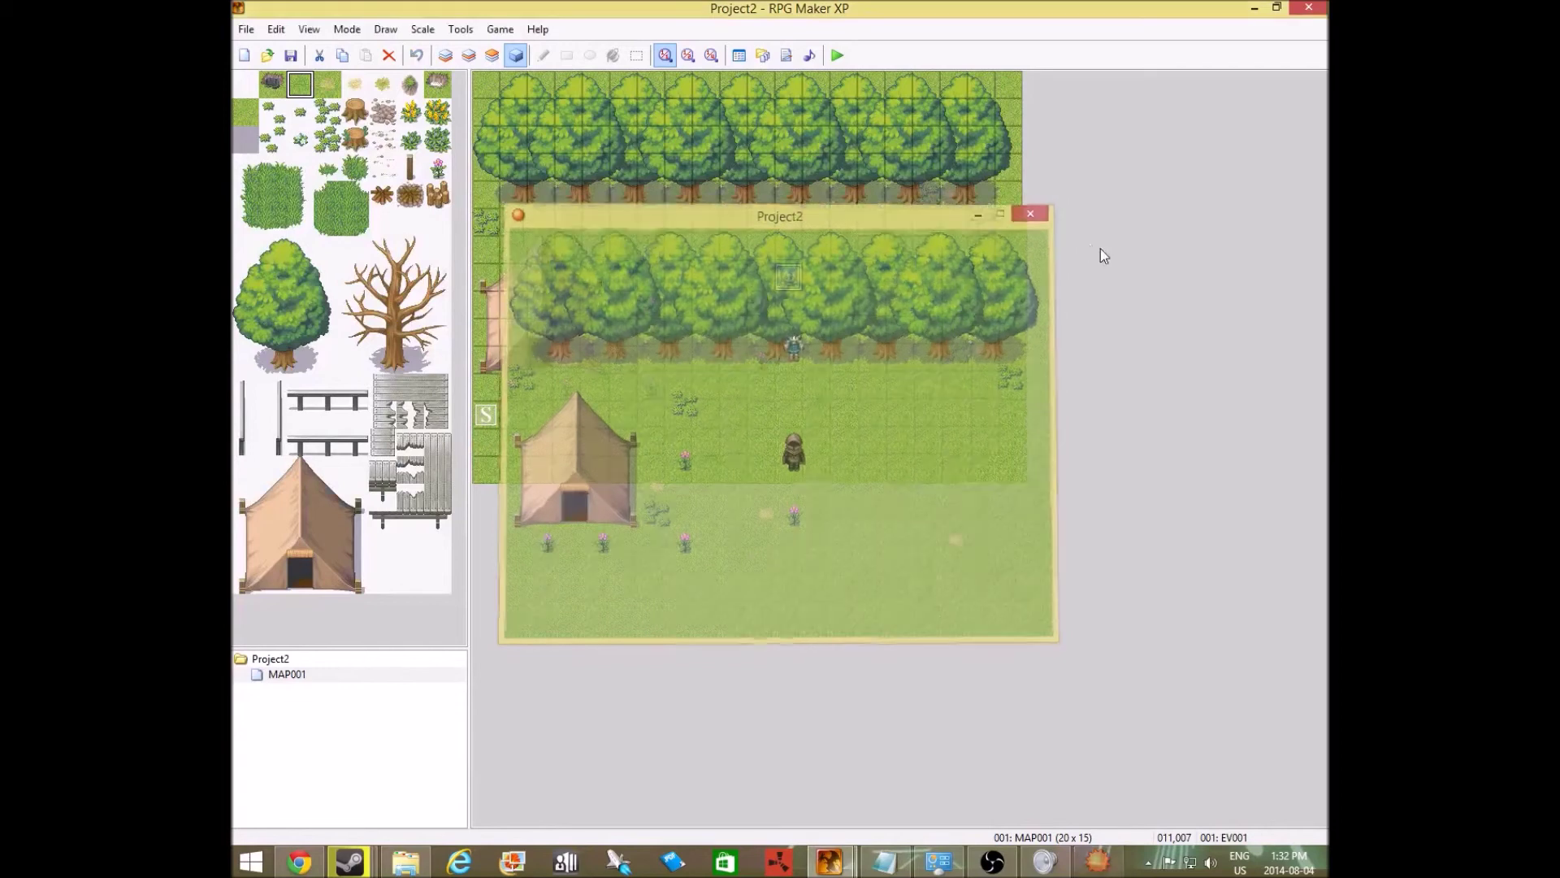